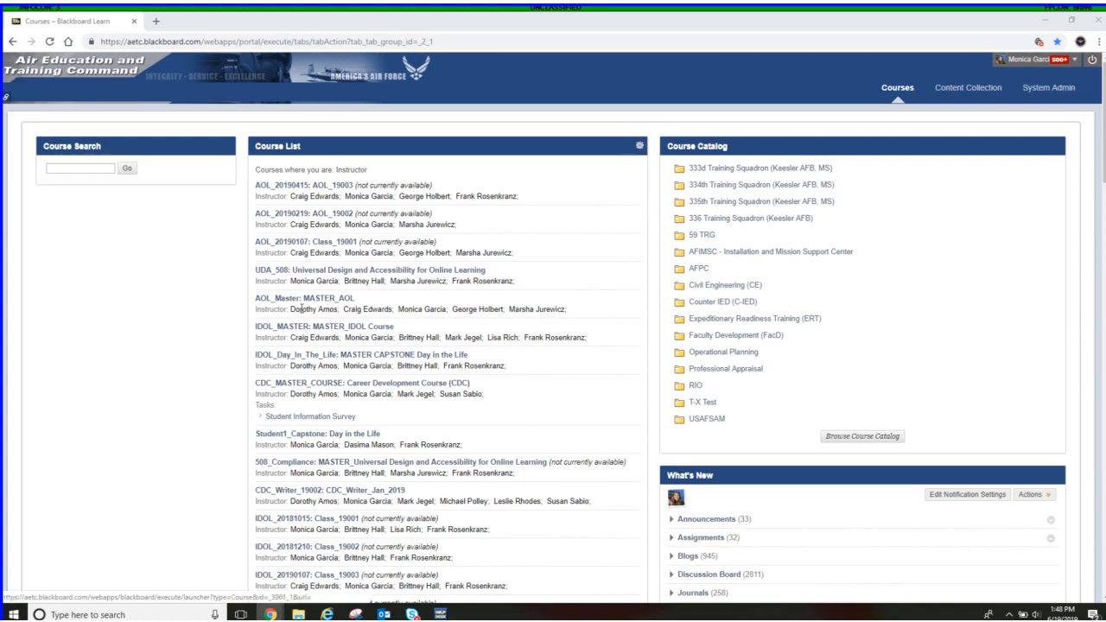
In the MASTER_AOL course menu, add a content area named Resource Page, available to users, and open it
left_click(302, 303)
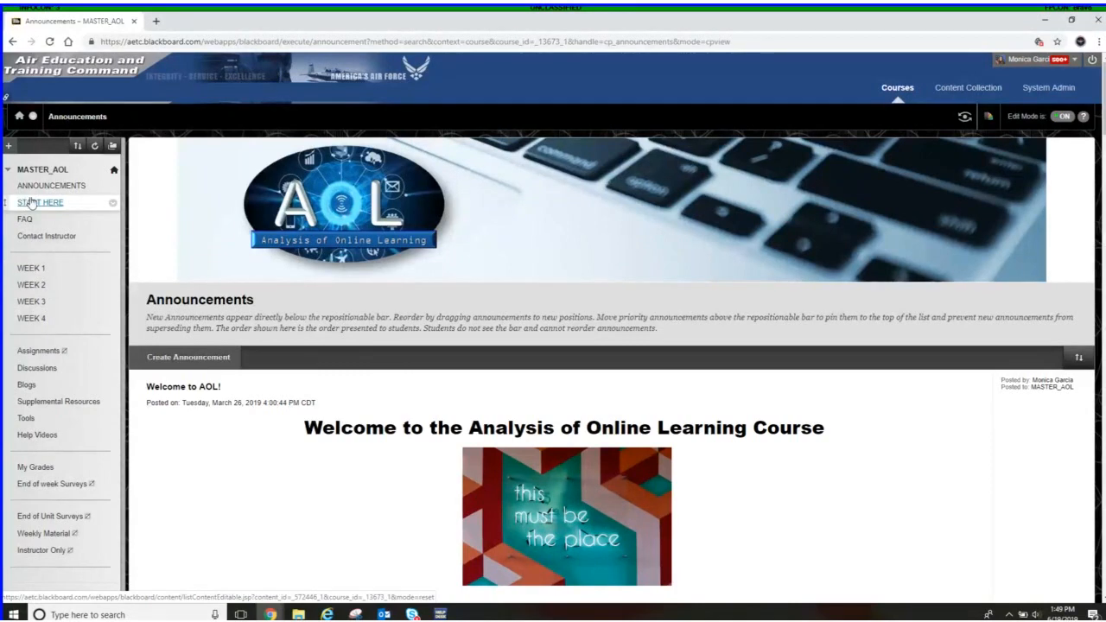
left_click(8, 149)
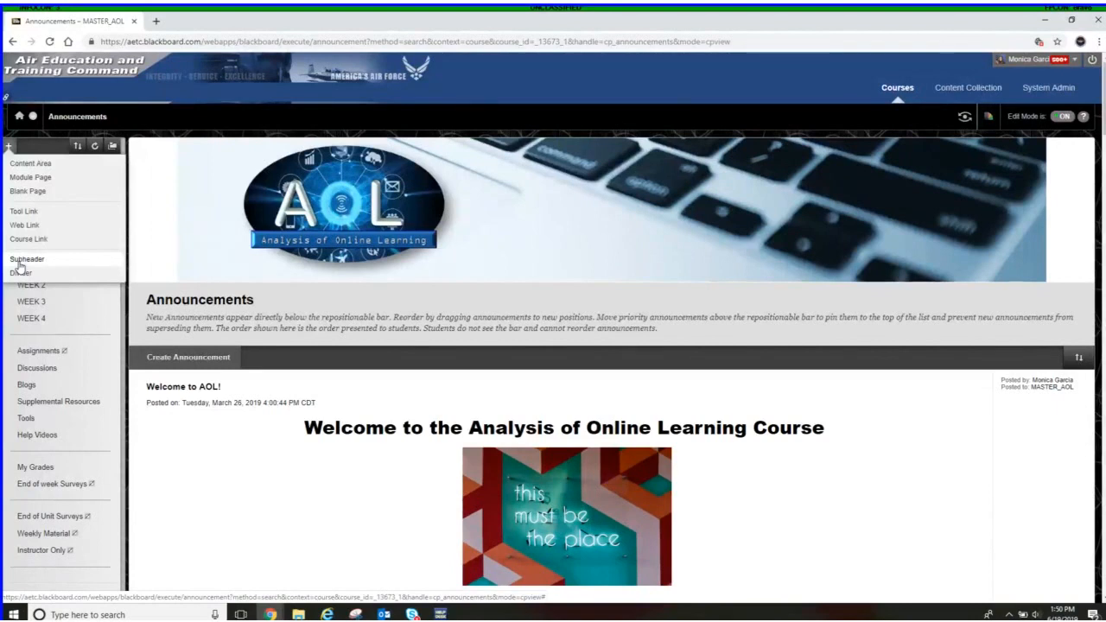
left_click(29, 164)
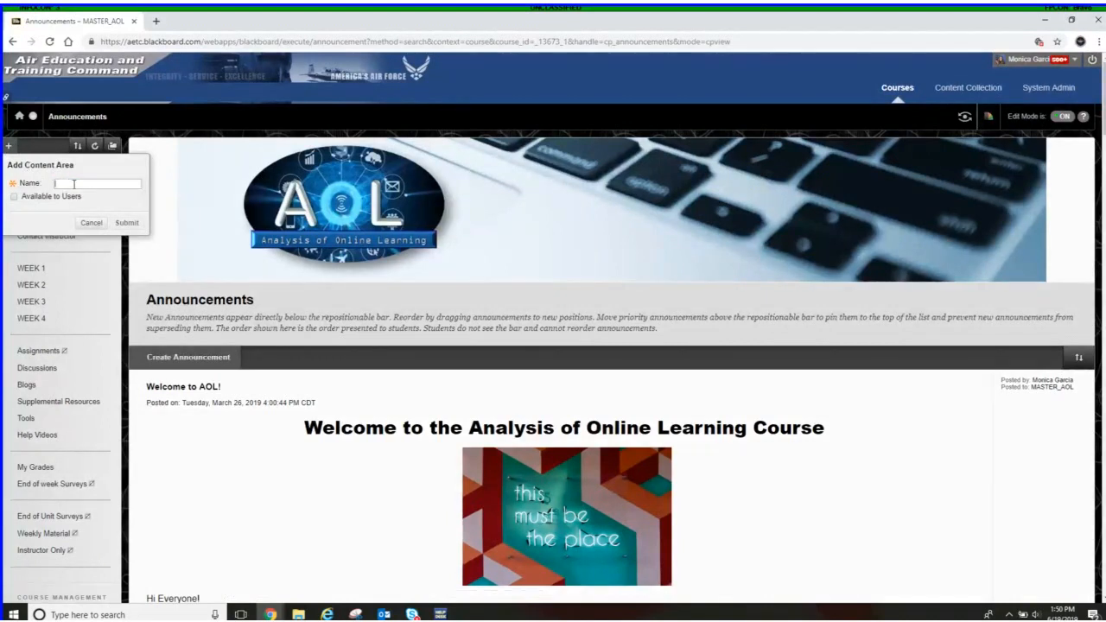
left_click(74, 184)
type("Resource Page")
left_click(15, 200)
left_click(126, 226)
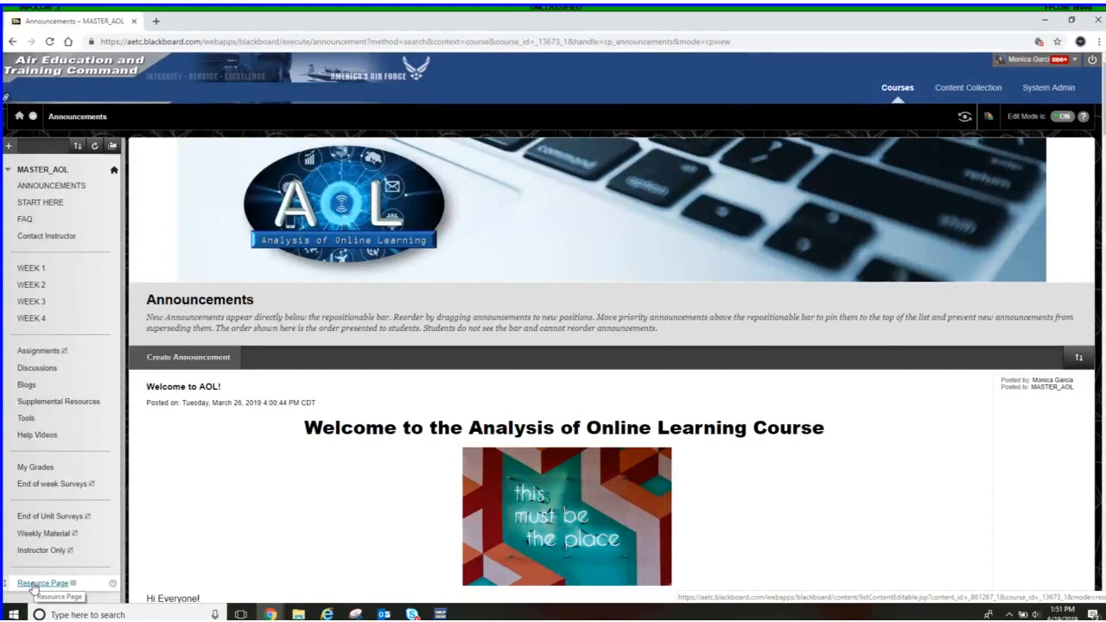
left_click(33, 587)
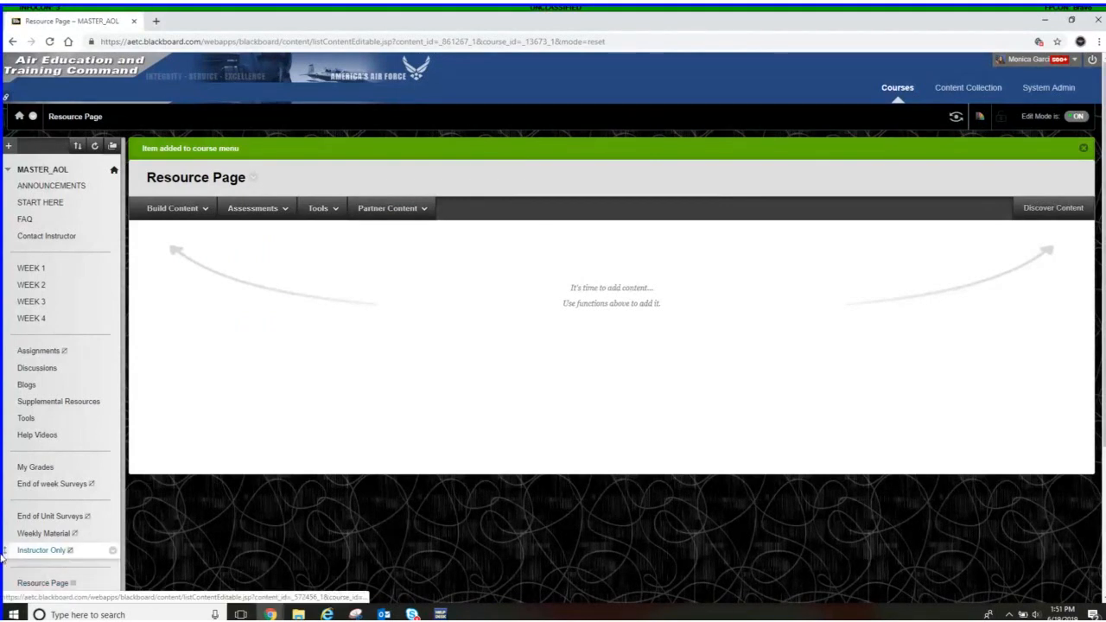
Examine the Build Content, Assessments, Tools and Partner Content options offered on the Resource Page
left_click(173, 211)
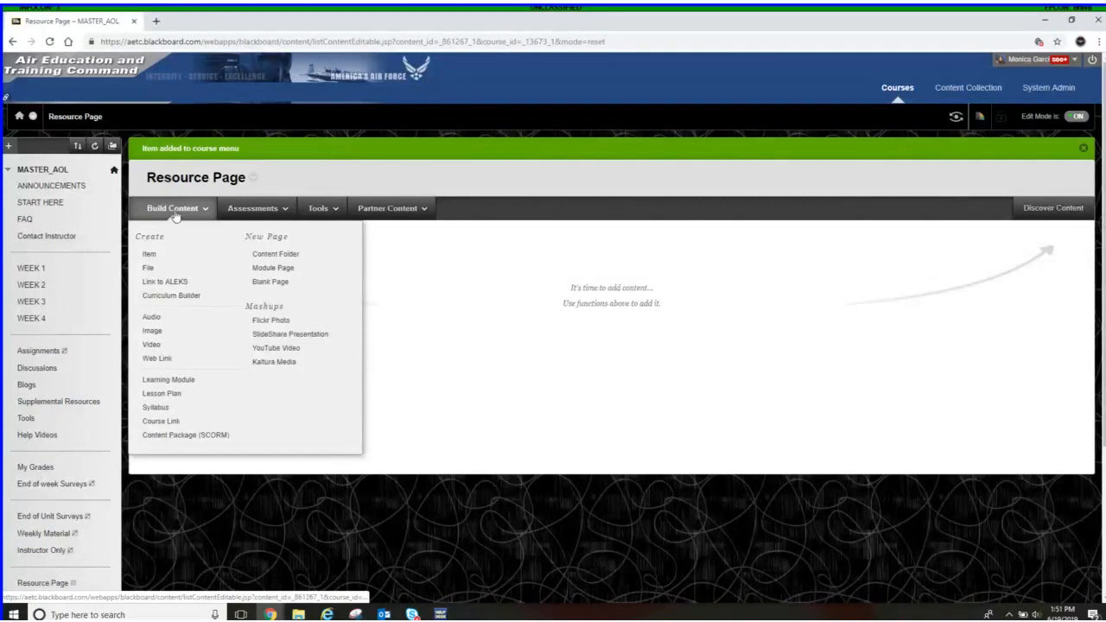
left_click(243, 211)
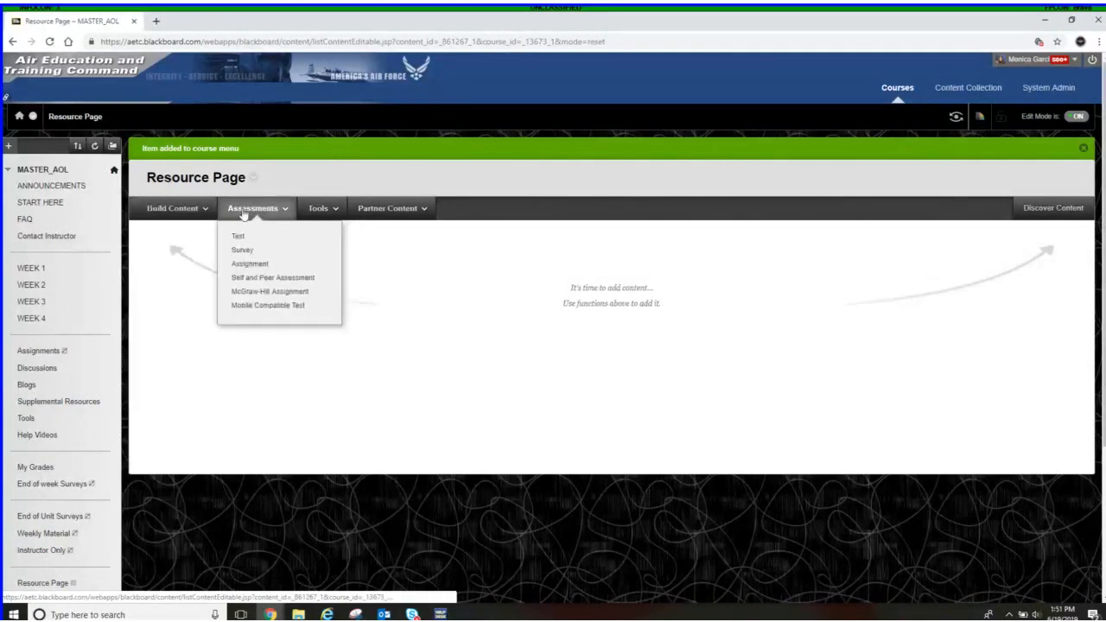
left_click(319, 210)
left_click(368, 211)
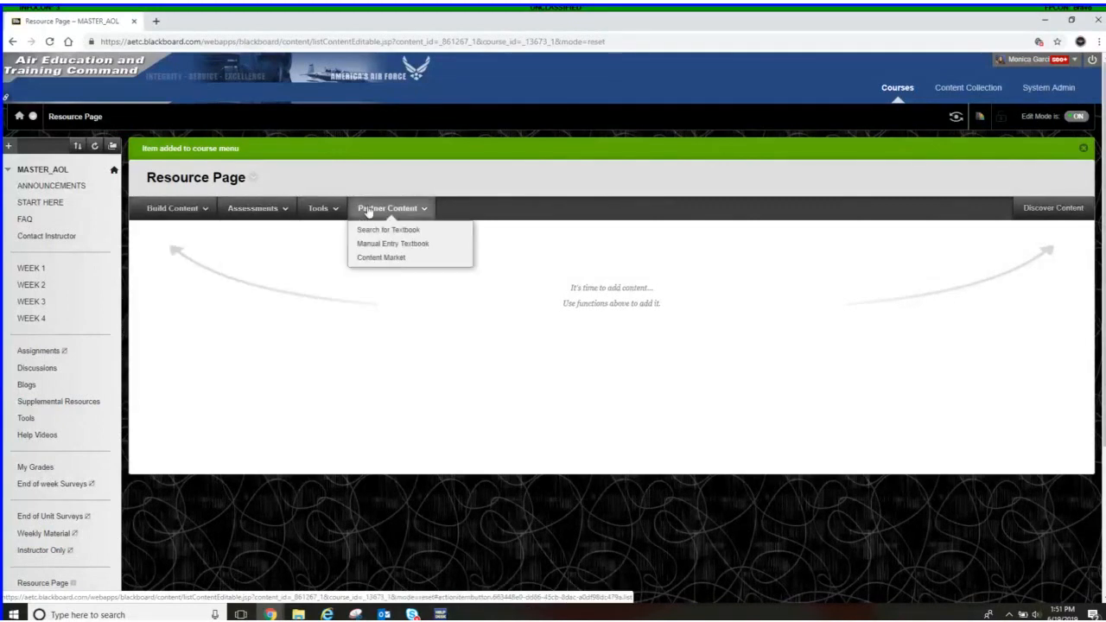
left_click(177, 210)
left_click(252, 211)
left_click(324, 210)
left_click(394, 213)
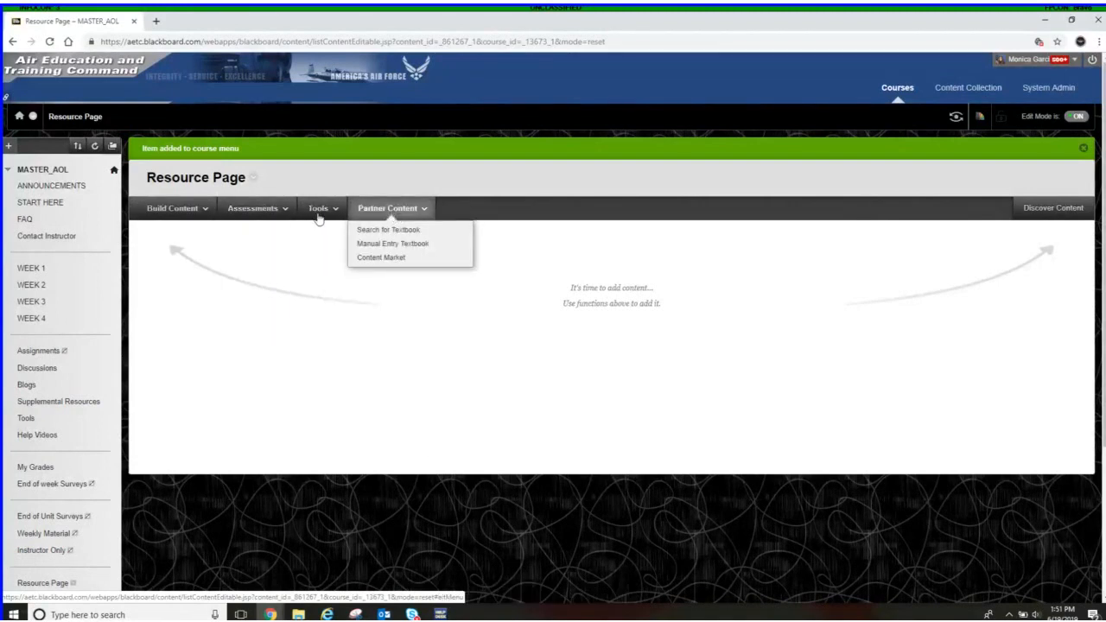
left_click(181, 211)
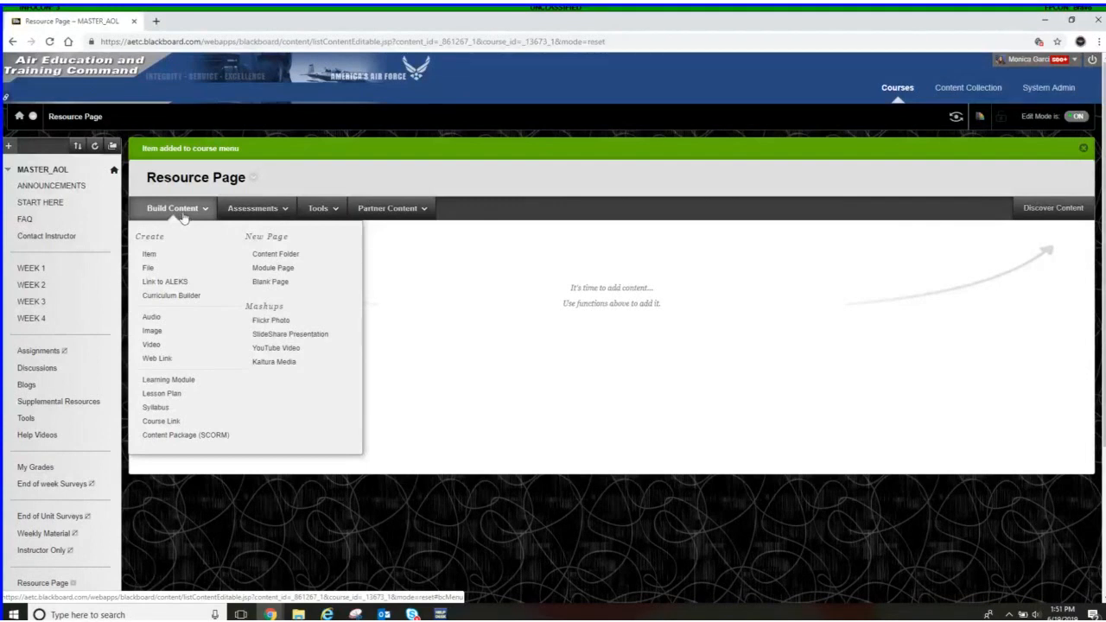
left_click(151, 271)
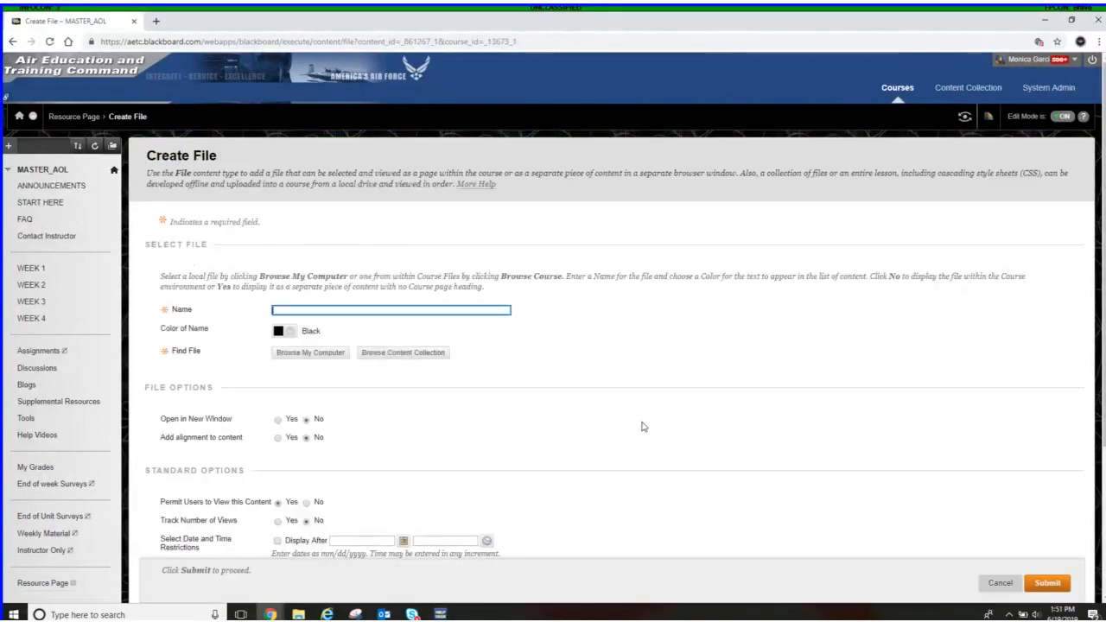
left_click(1000, 584)
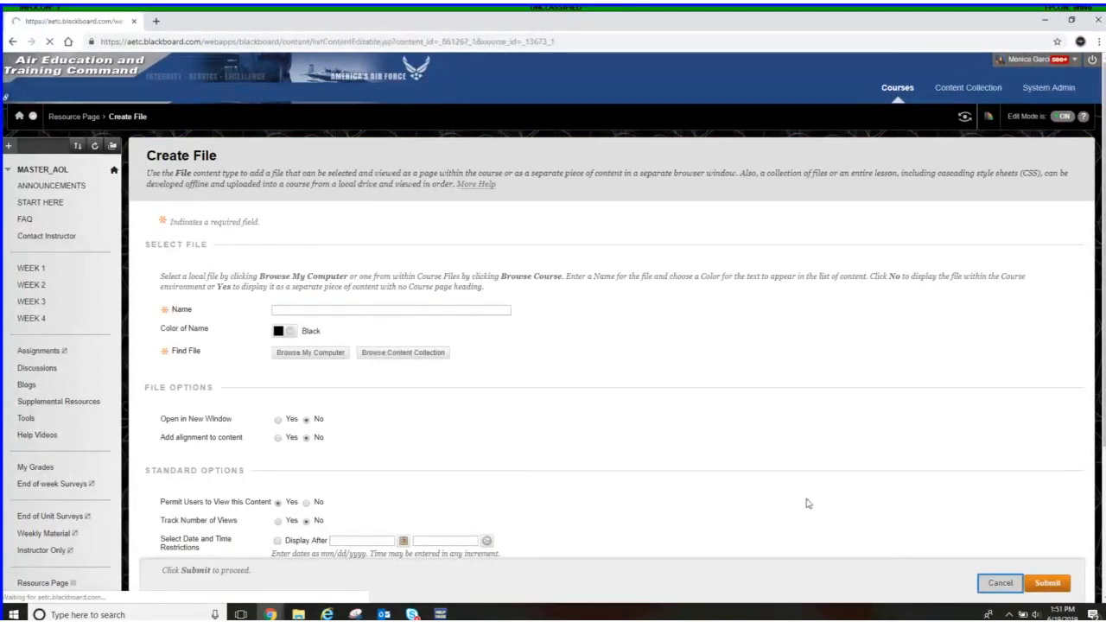
Create a content folder named New Page on the Resource Page, leaving its text empty
left_click(170, 187)
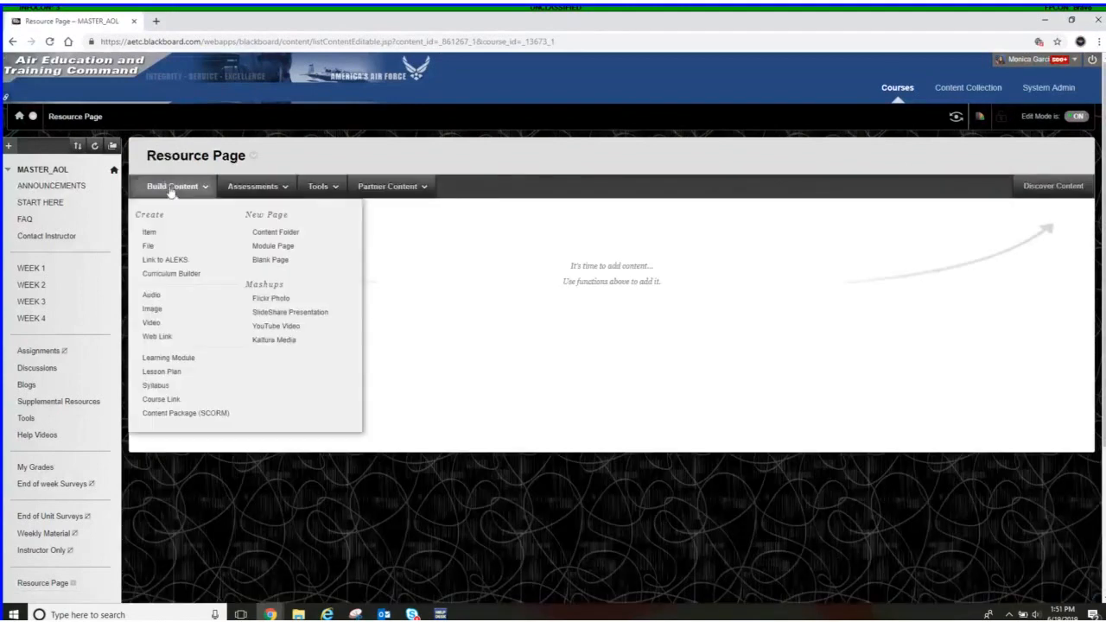
left_click(268, 234)
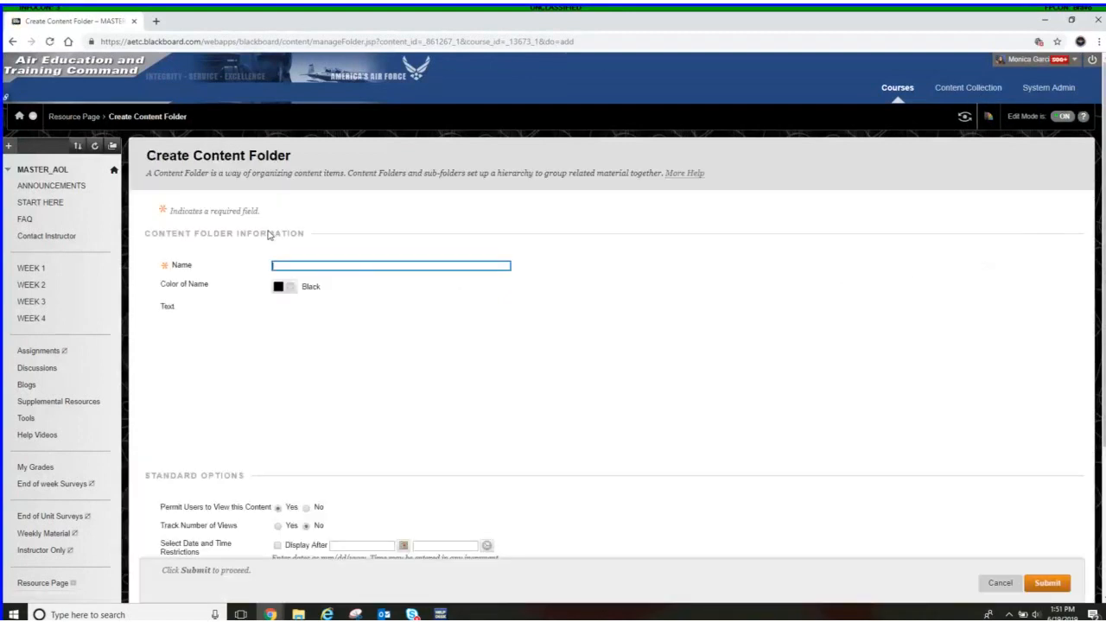
type("New Page")
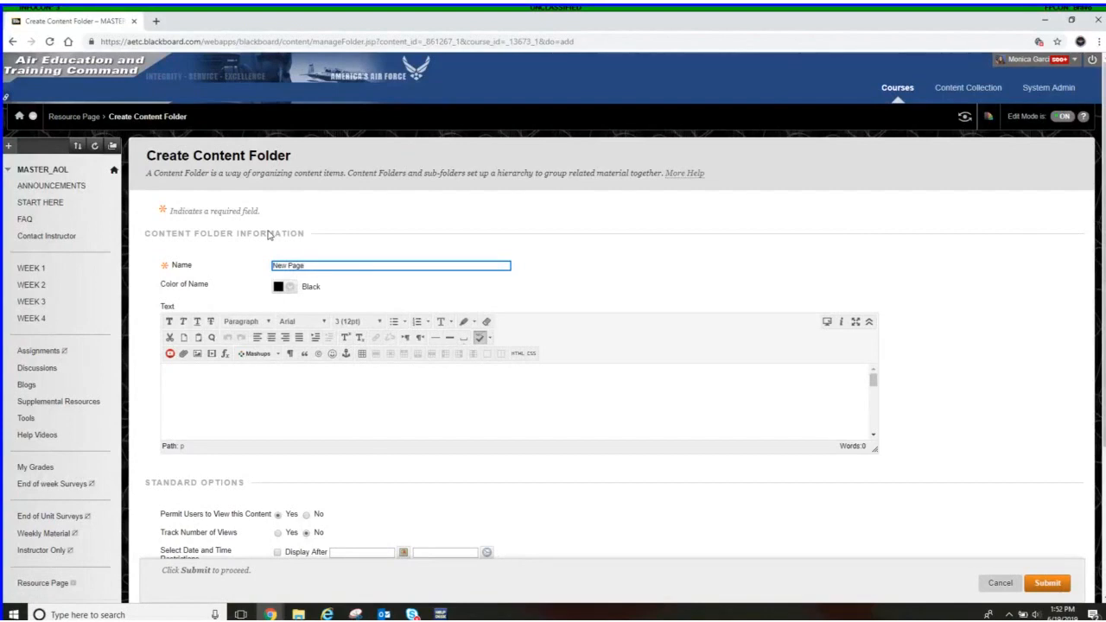
left_click(485, 395)
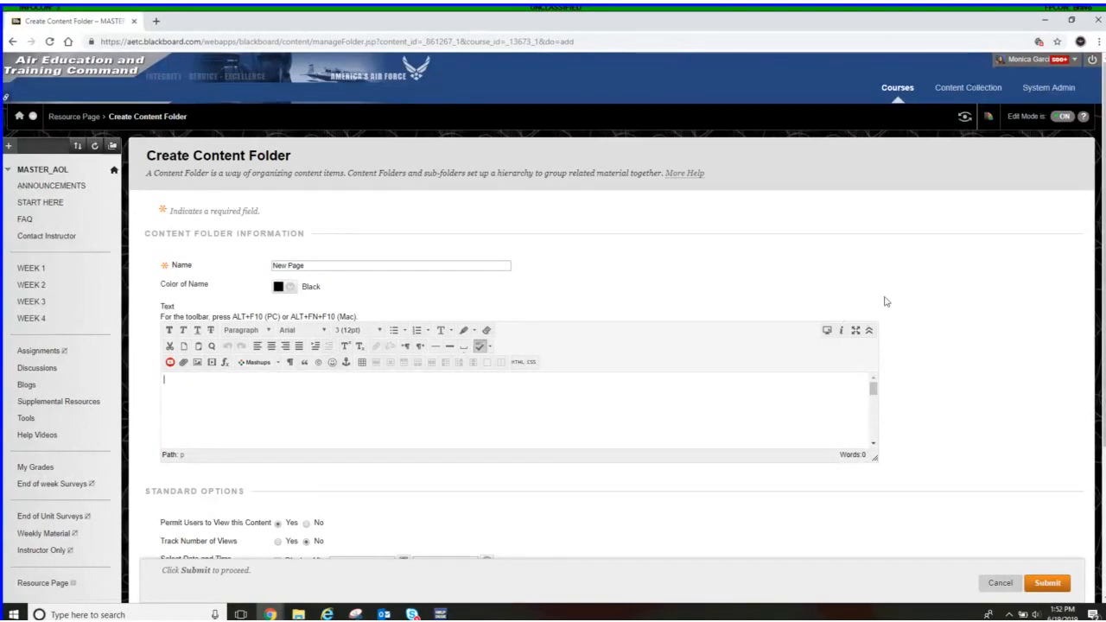
scroll(965, 290, "down", 3)
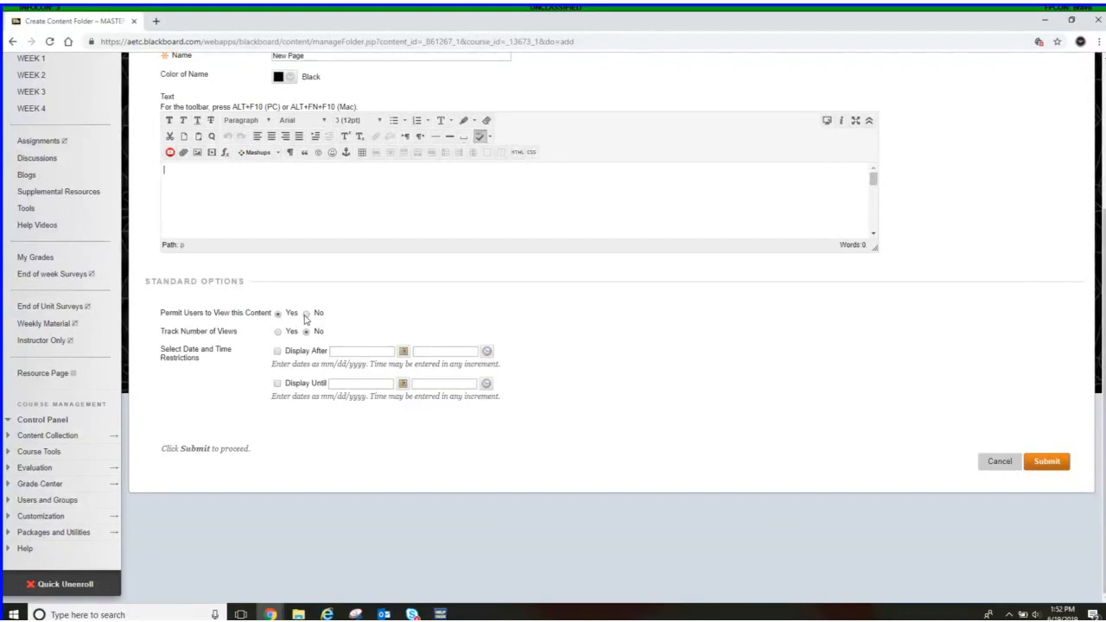
left_click(1054, 470)
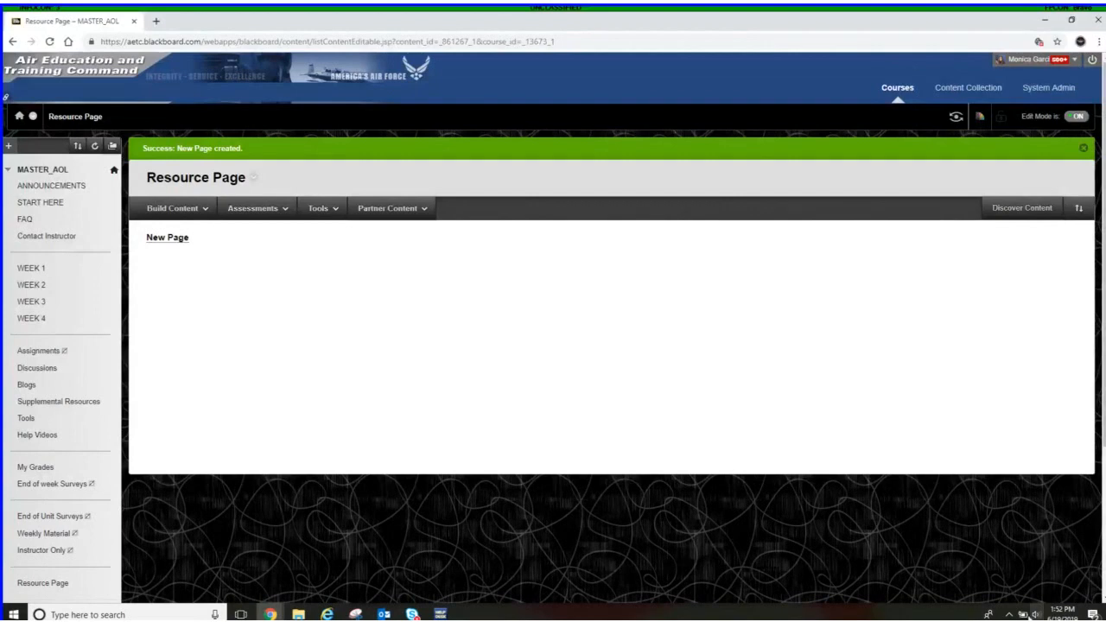
Set the Resource Page to show its content with icons and text
scroll(1012, 596, "down", 1)
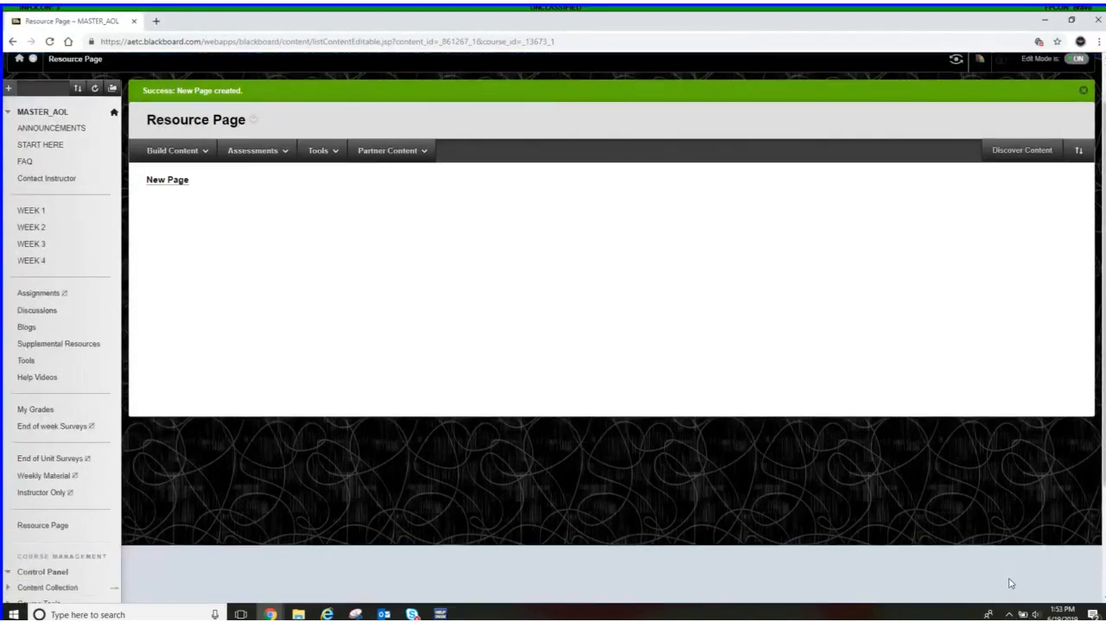
scroll(1011, 592, "up", 1)
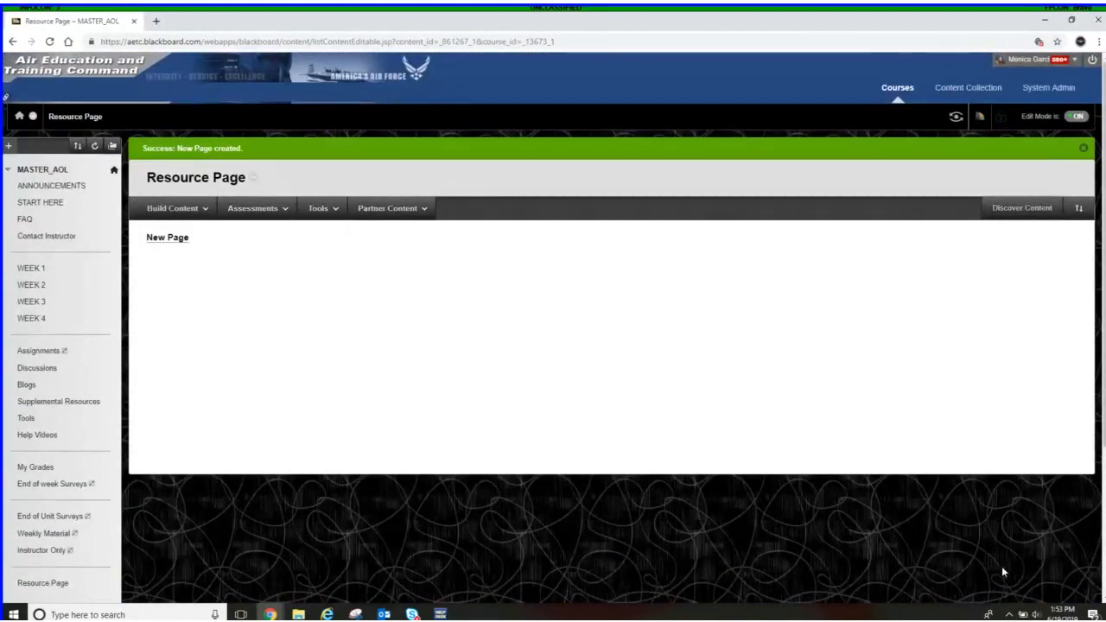
key("ctrl+plus")
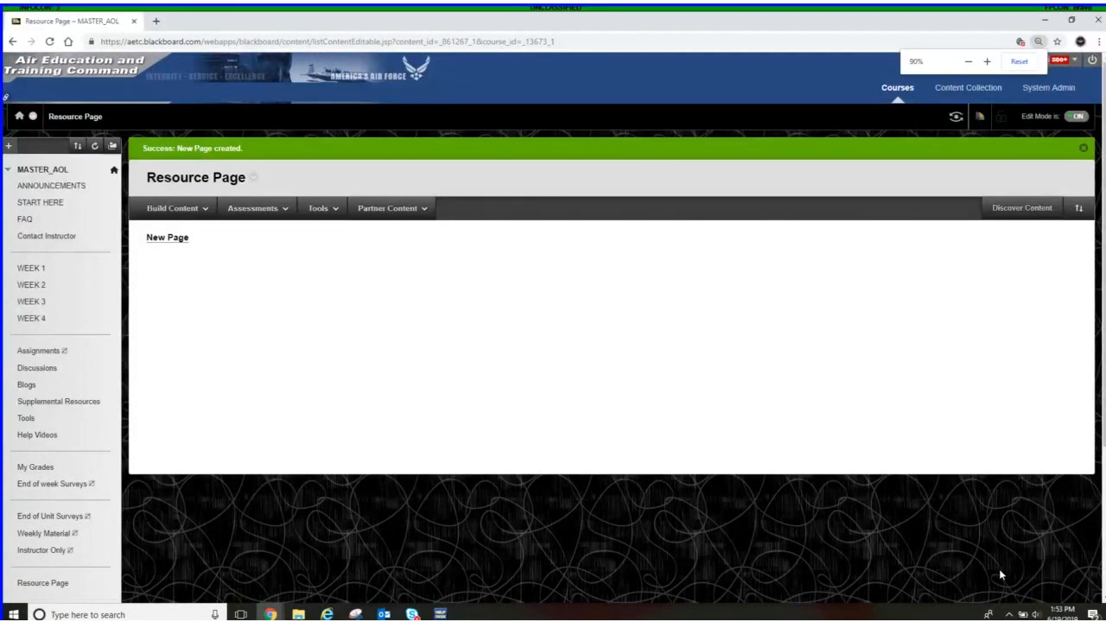
key("ctrl+plus")
key("ctrl+plus")
key("ctrl+plus")
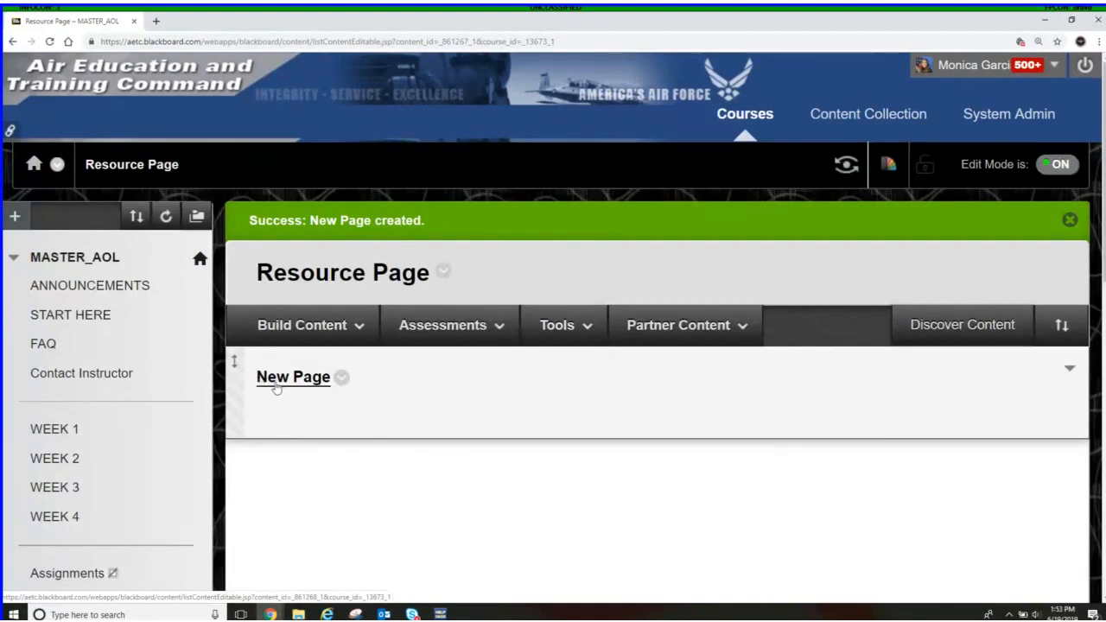
left_click(341, 380)
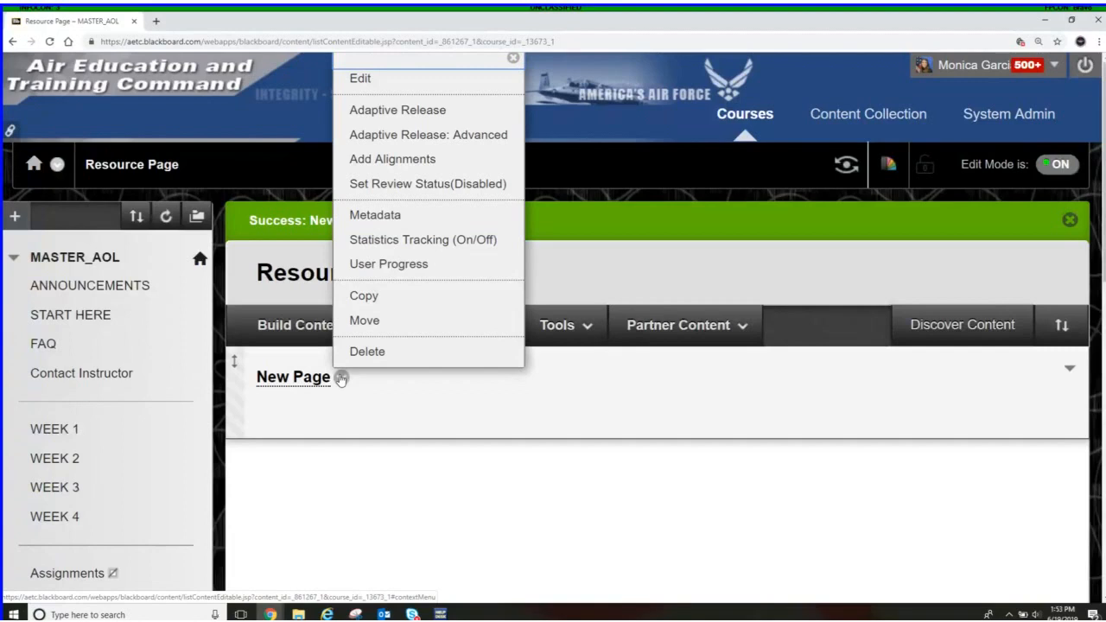
left_click(358, 455)
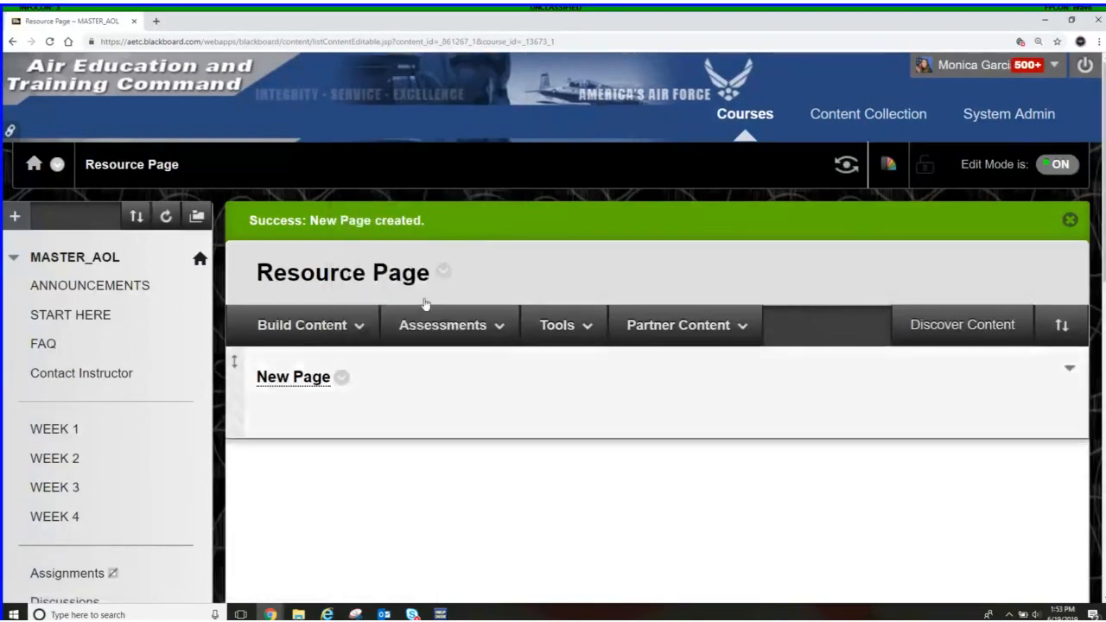
left_click(443, 273)
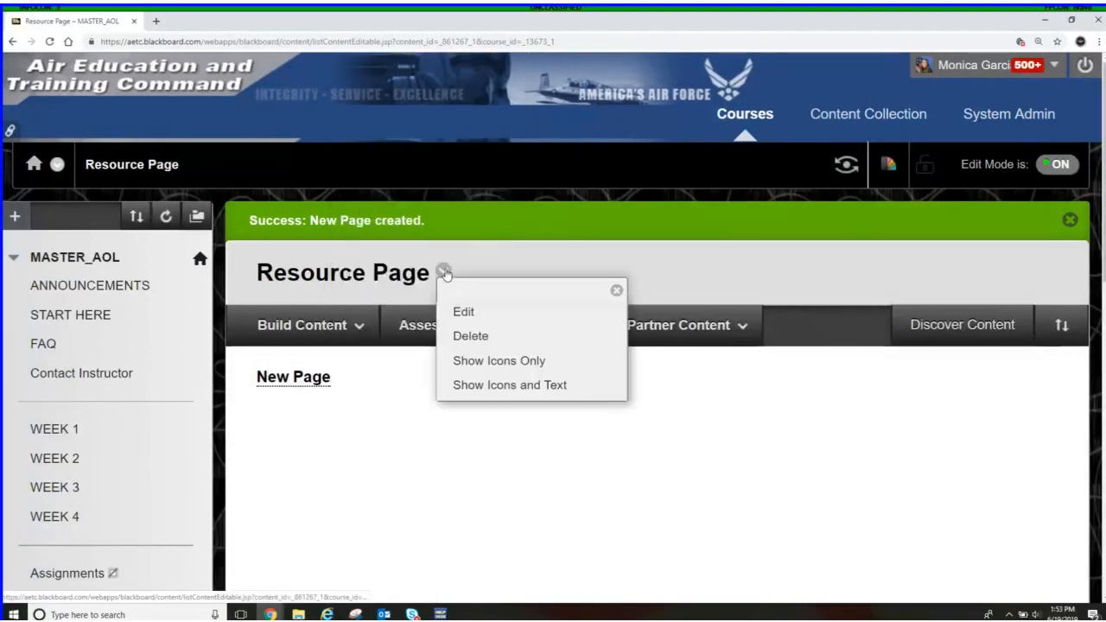
left_click(484, 386)
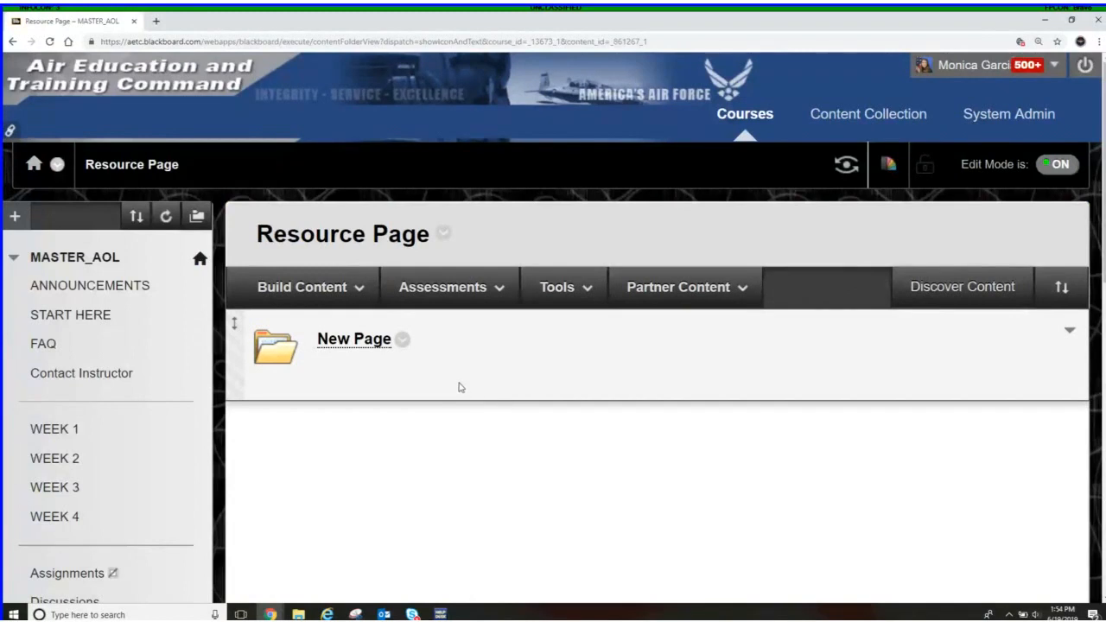
Open the New Page folder and start a learning module inside it named Sub Page
left_click(360, 349)
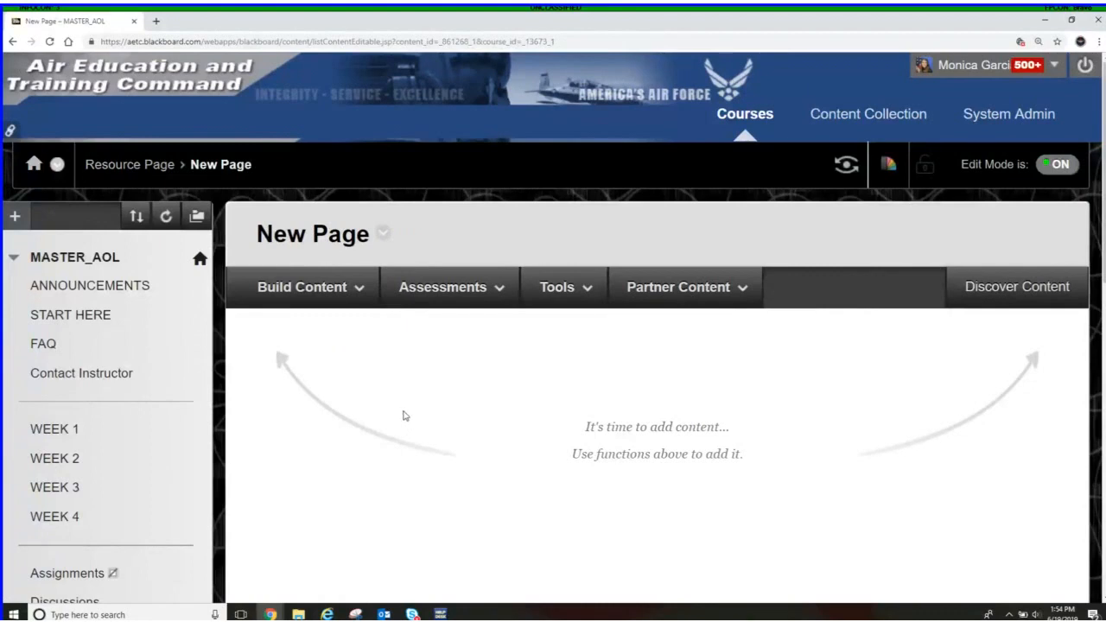
left_click(350, 305)
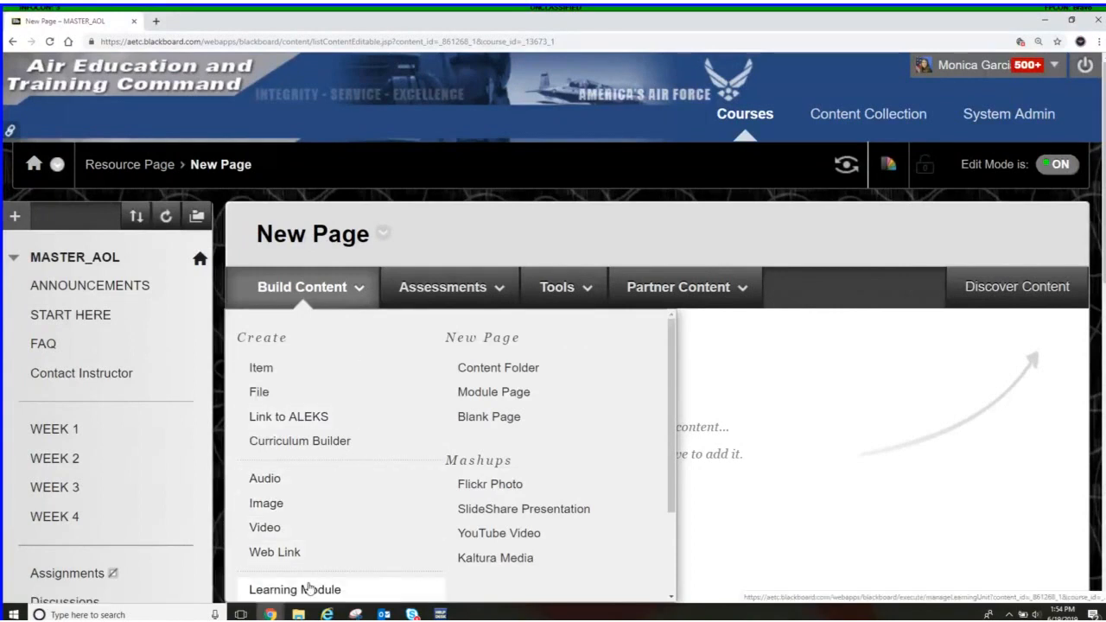
scroll(307, 588, "down", 3)
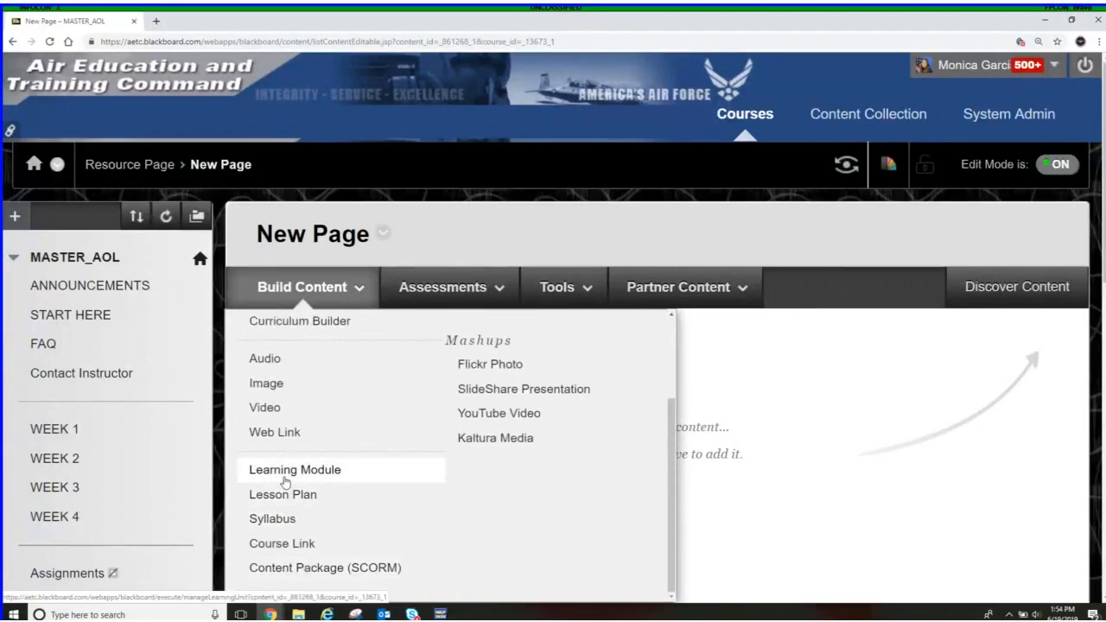
left_click(284, 479)
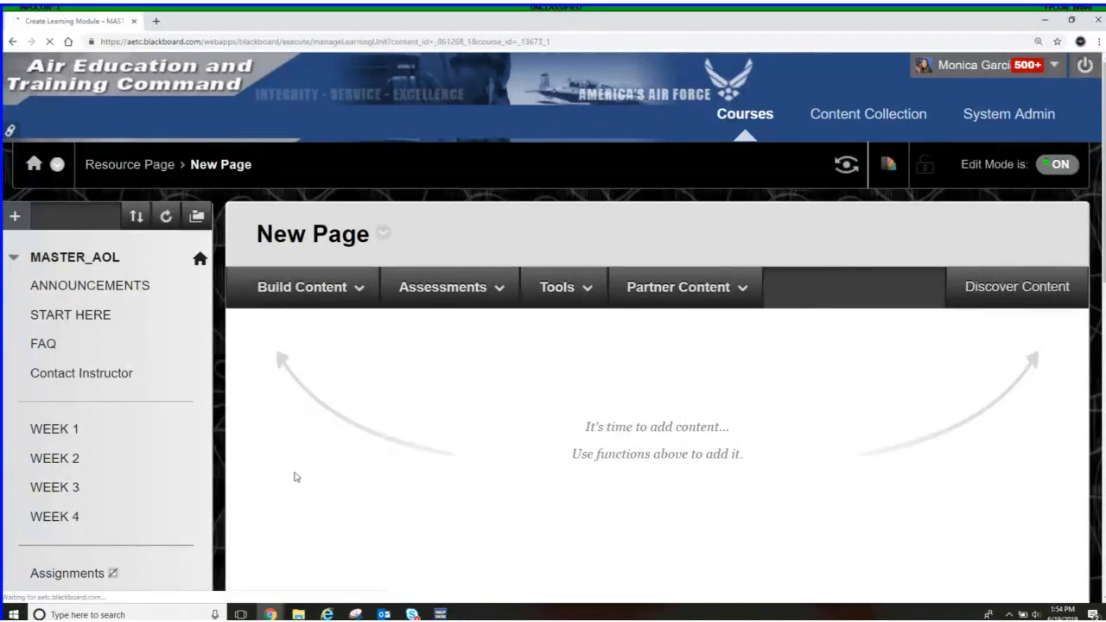
left_click(500, 484)
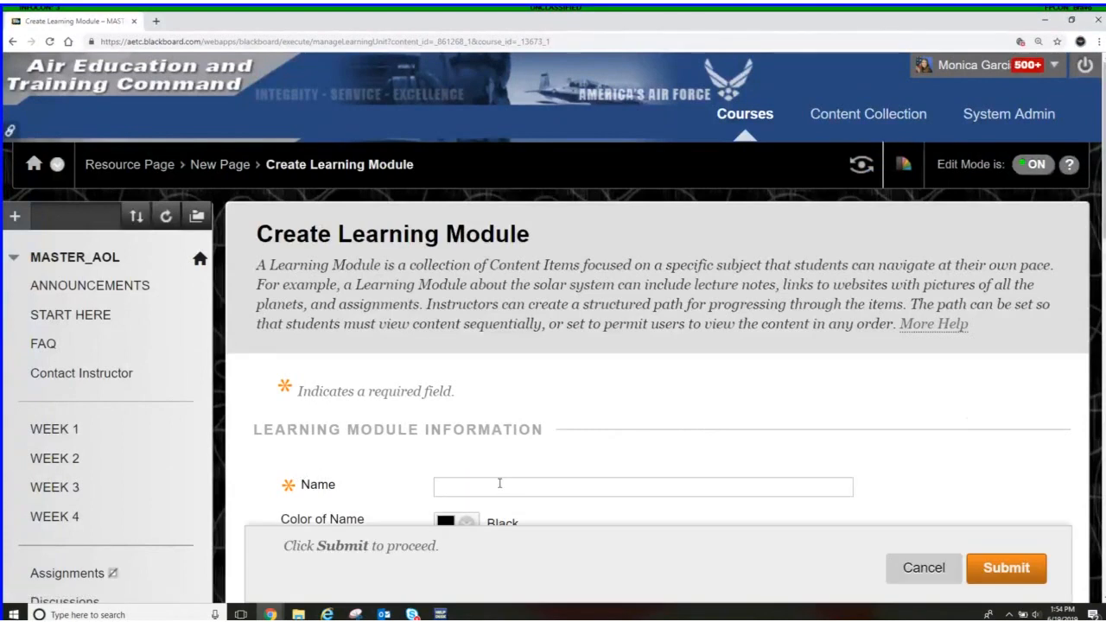
left_click(498, 483)
type("Sub")
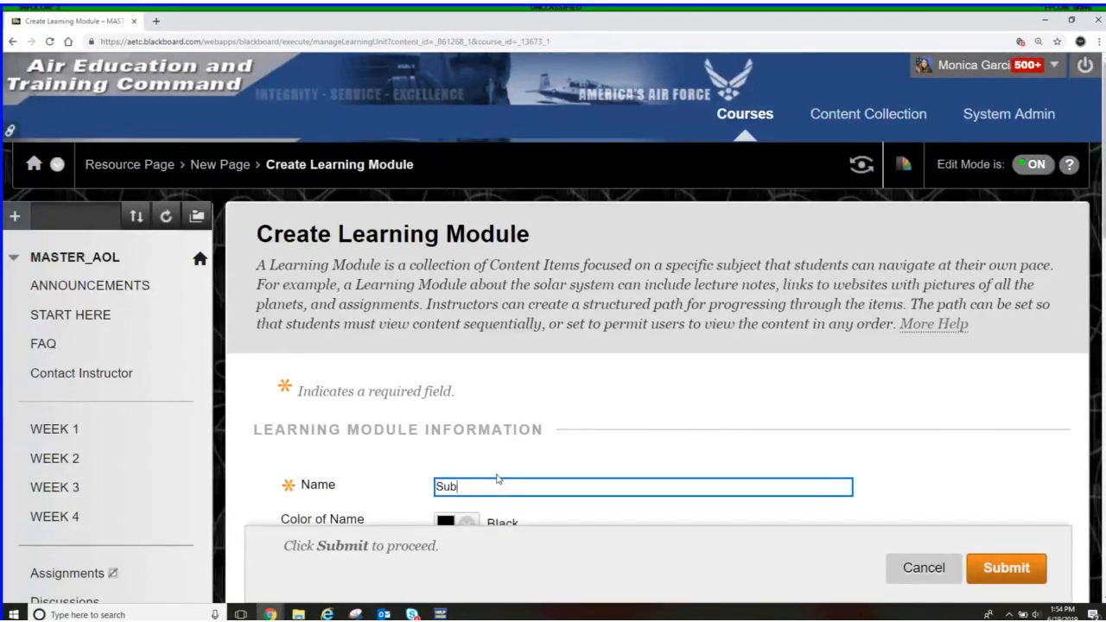
type(" Page")
Review the learning module's viewing, tracking and date options and submit it with the defaults and empty text
scroll(512, 429, "down", 1)
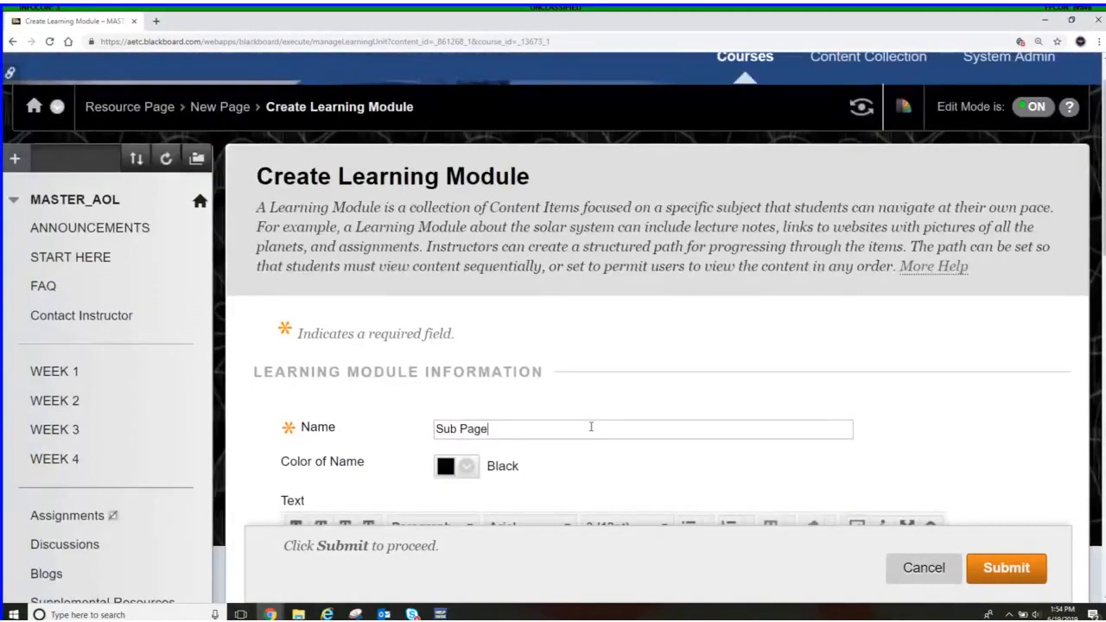
scroll(523, 425, "down", 3)
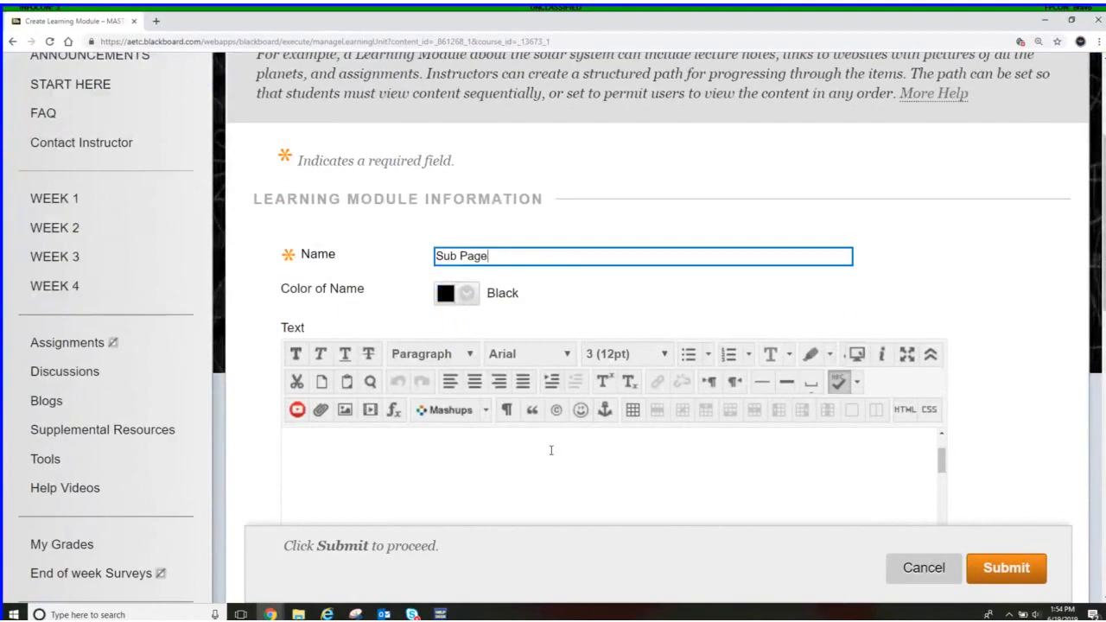
scroll(551, 450, "down", 2)
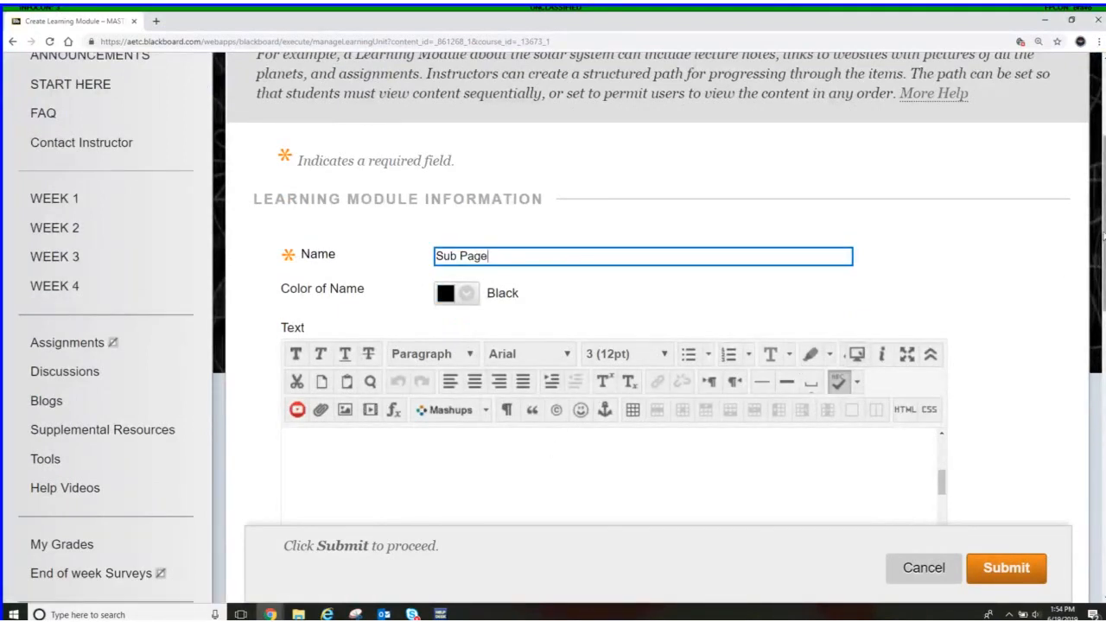
scroll(1007, 286, "down", 2)
scroll(1098, 372, "down", 4)
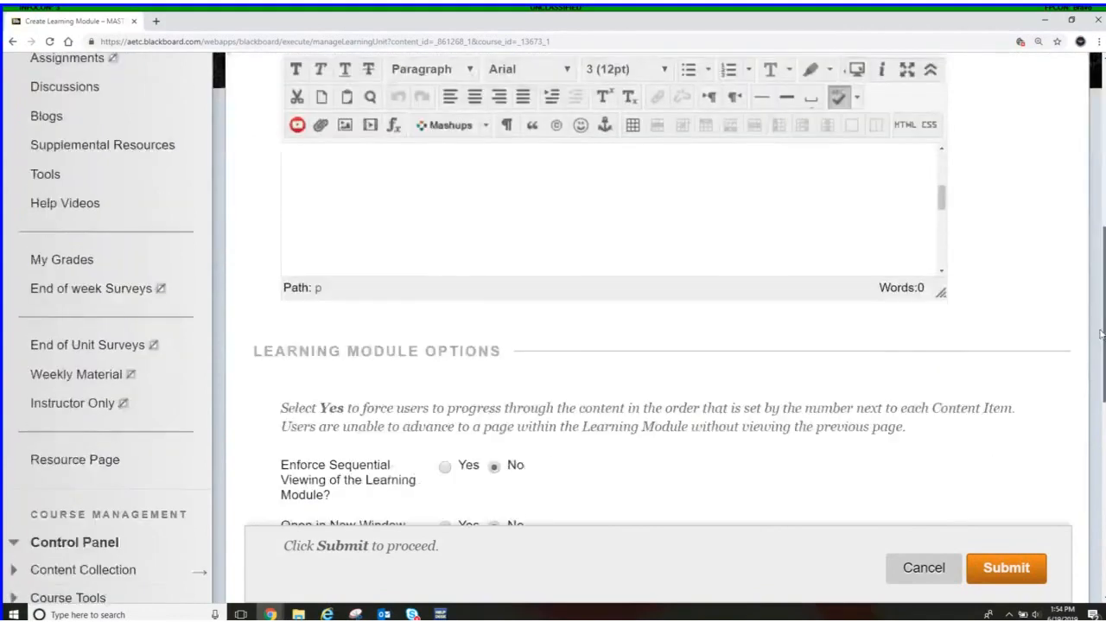
left_click_drag(1100, 372, 1099, 381)
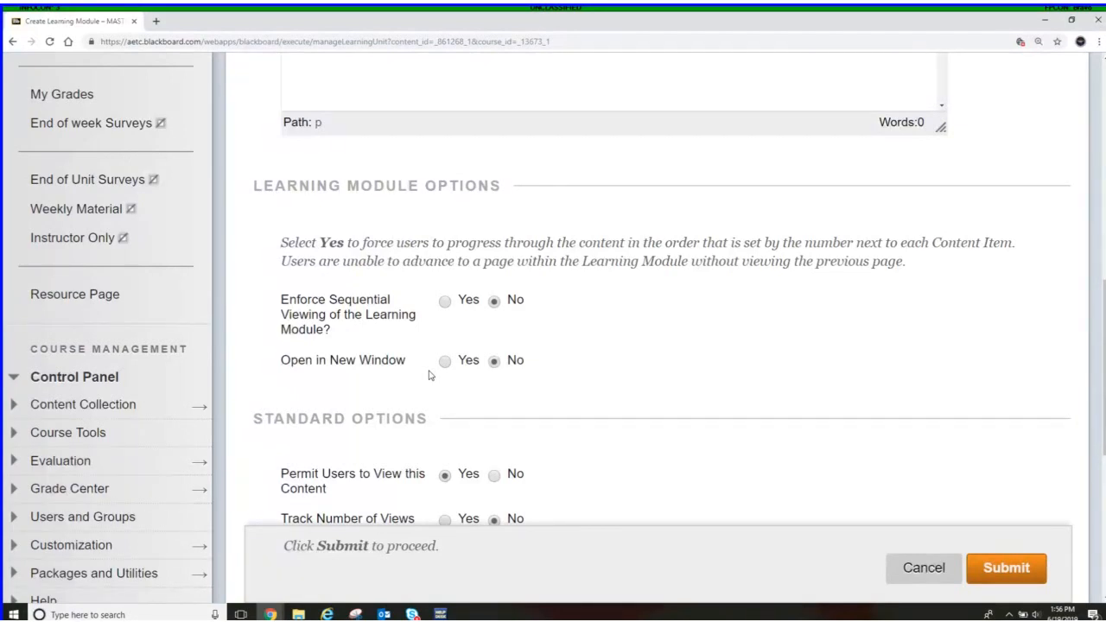
scroll(686, 422, "down", 2)
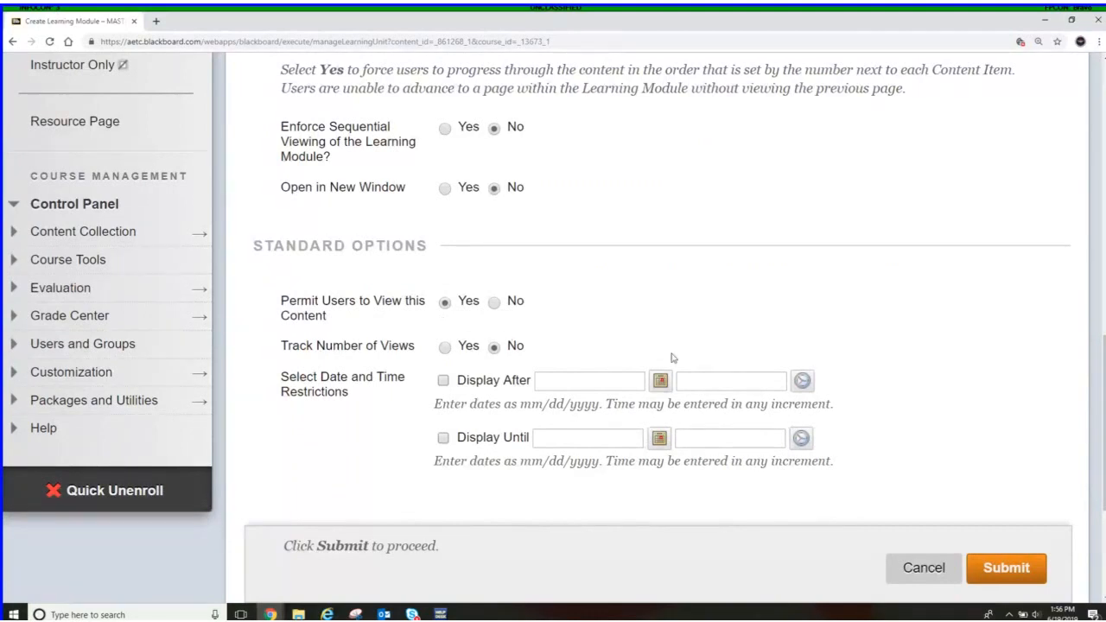
left_click(1001, 573)
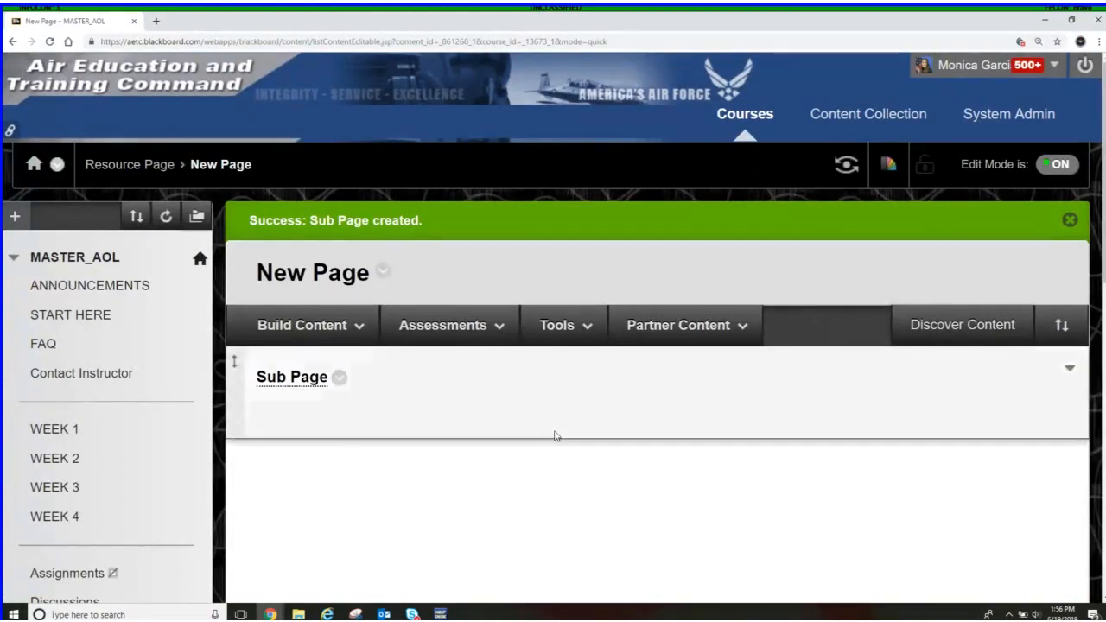
Set the New Page folder to show its content with icons and text
left_click(424, 325)
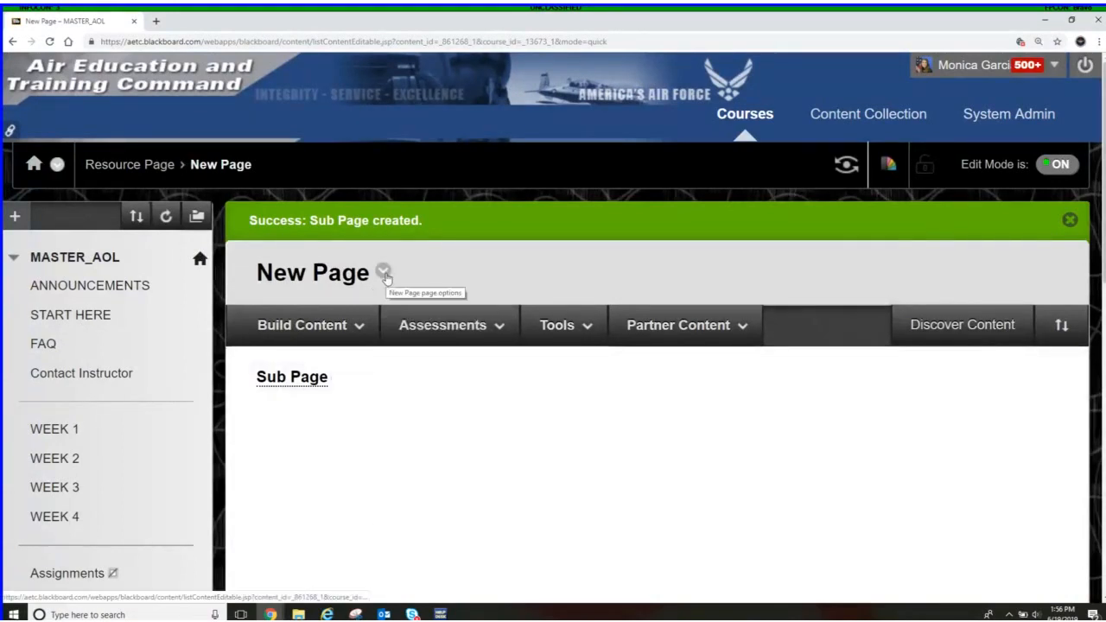
left_click(383, 272)
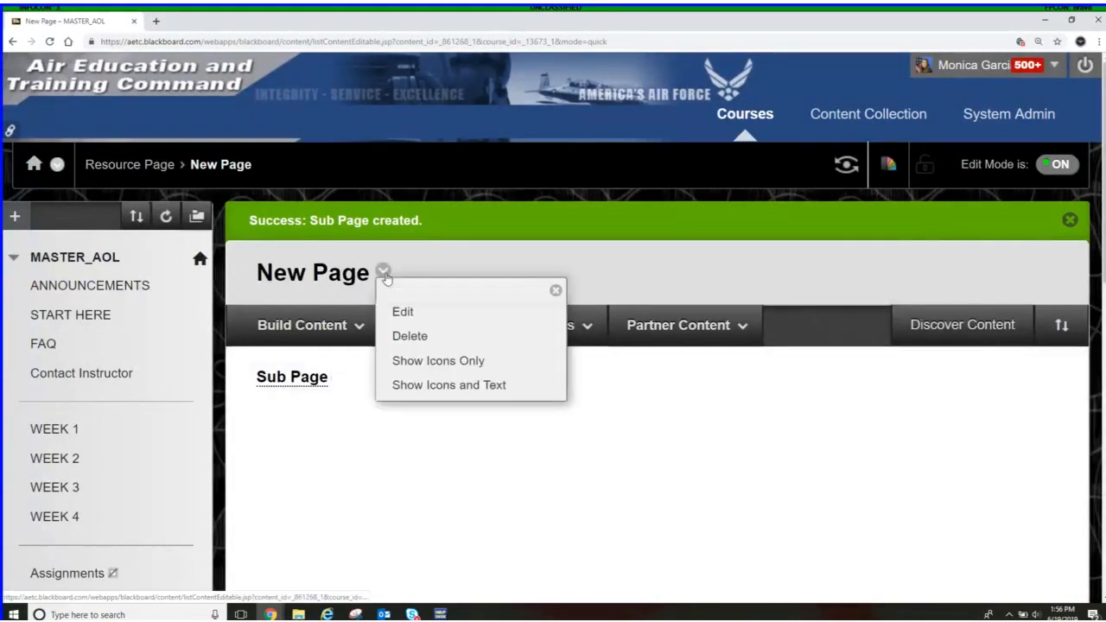
left_click(412, 385)
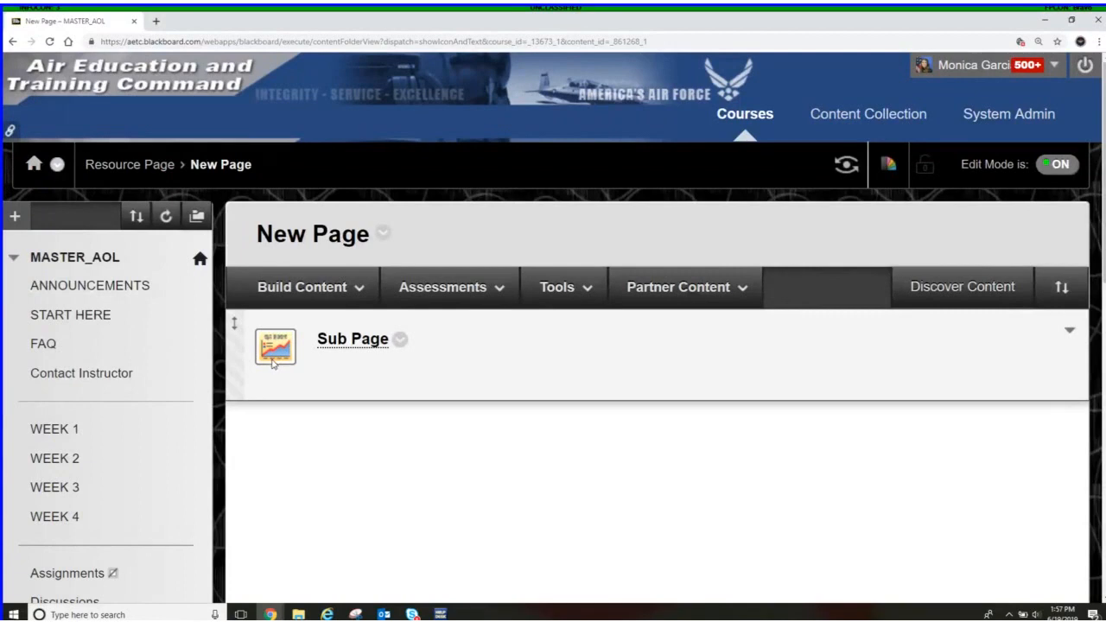
Open the Sub Page learning module and create a content item named Item 1 in it
left_click(361, 342)
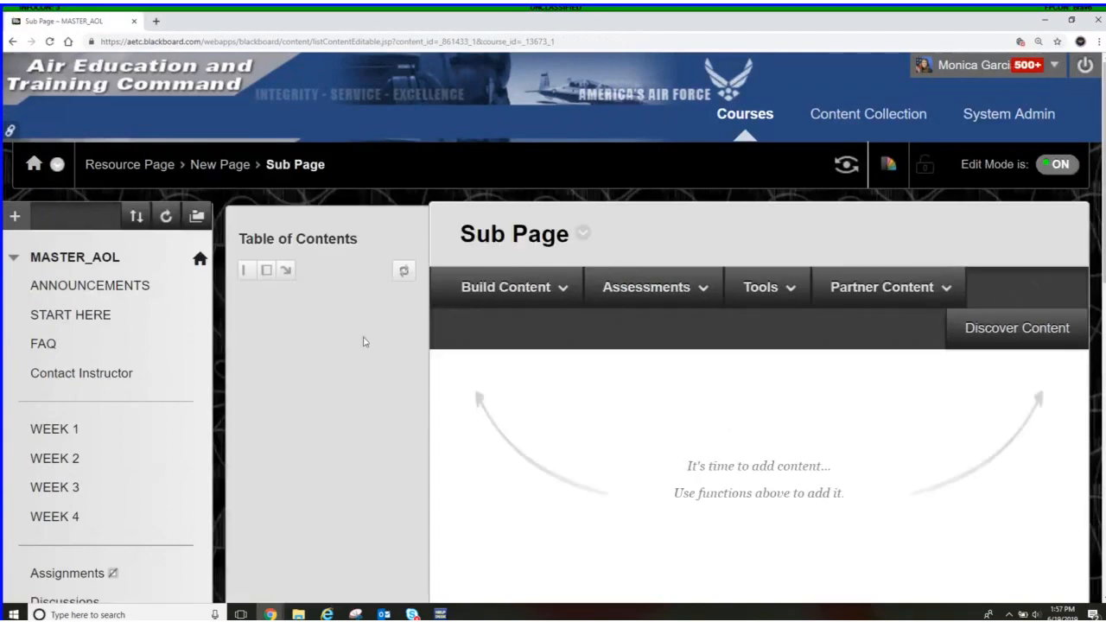
scroll(412, 348, "down", 2)
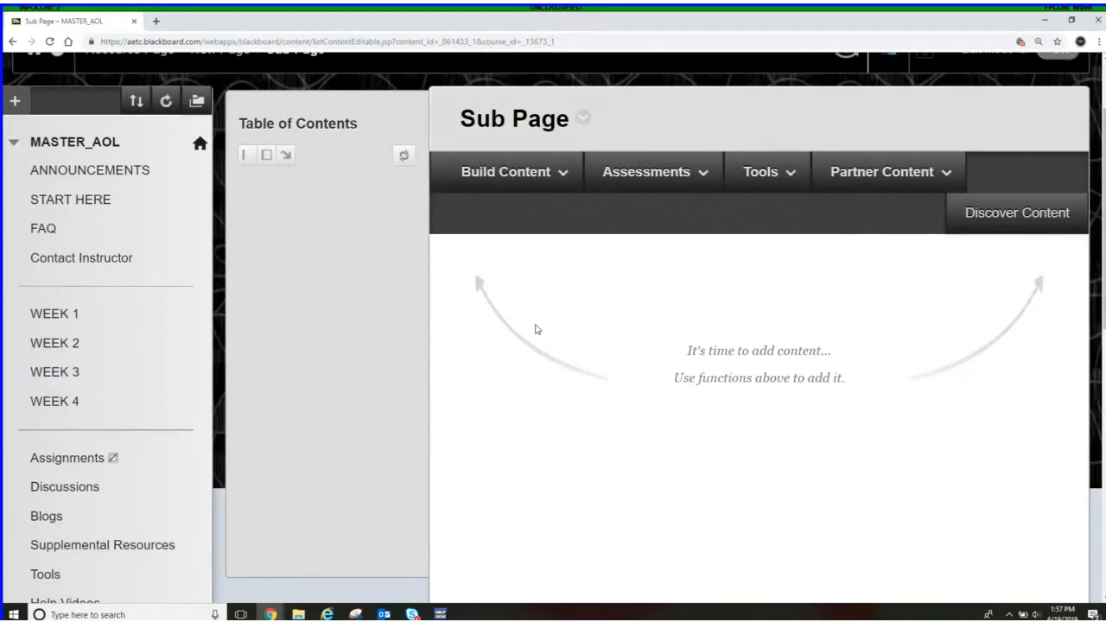
left_click(558, 174)
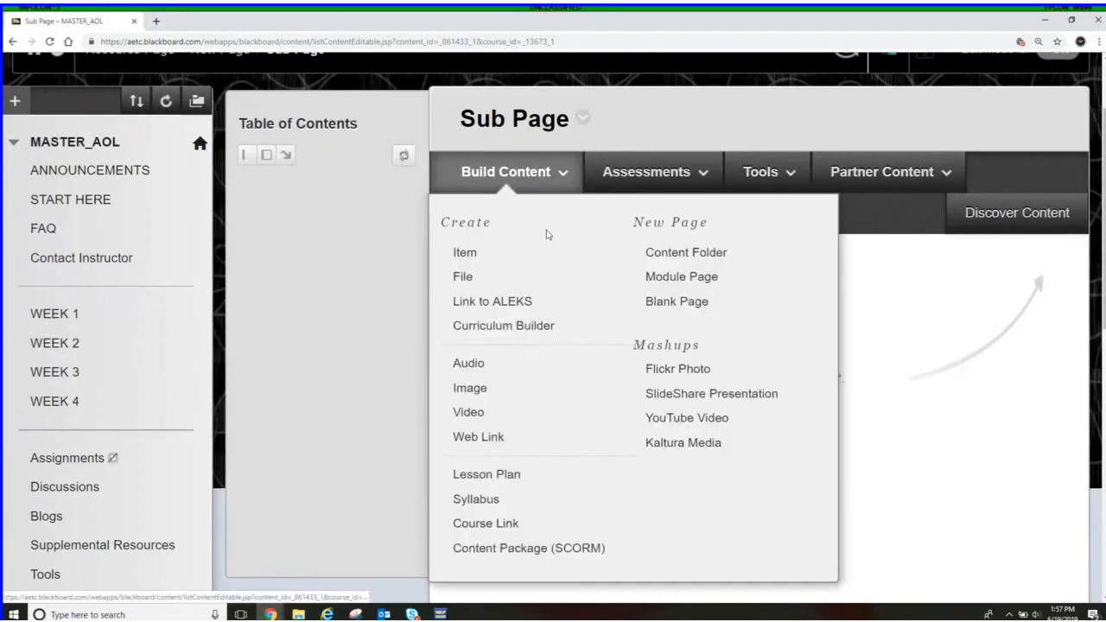
left_click(465, 256)
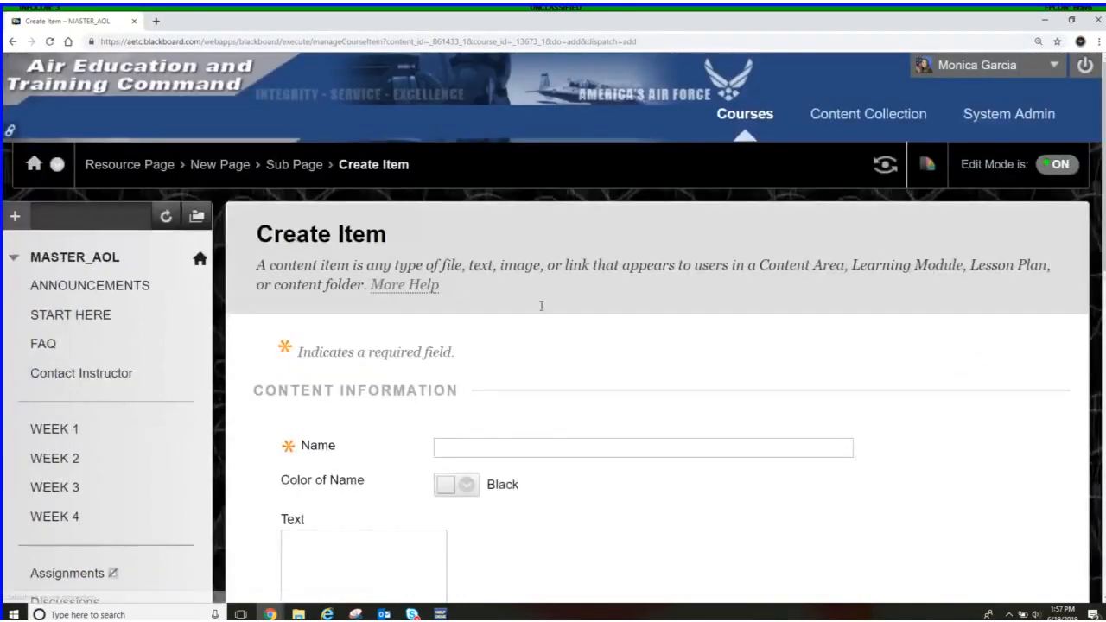
left_click(537, 442)
type("I")
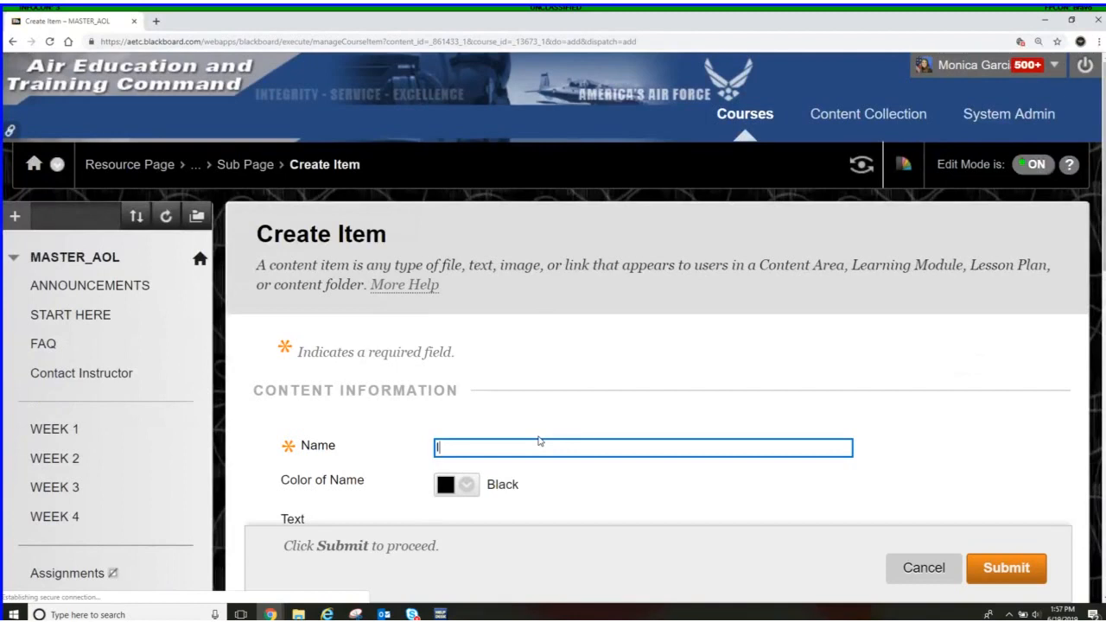
type("tem 1")
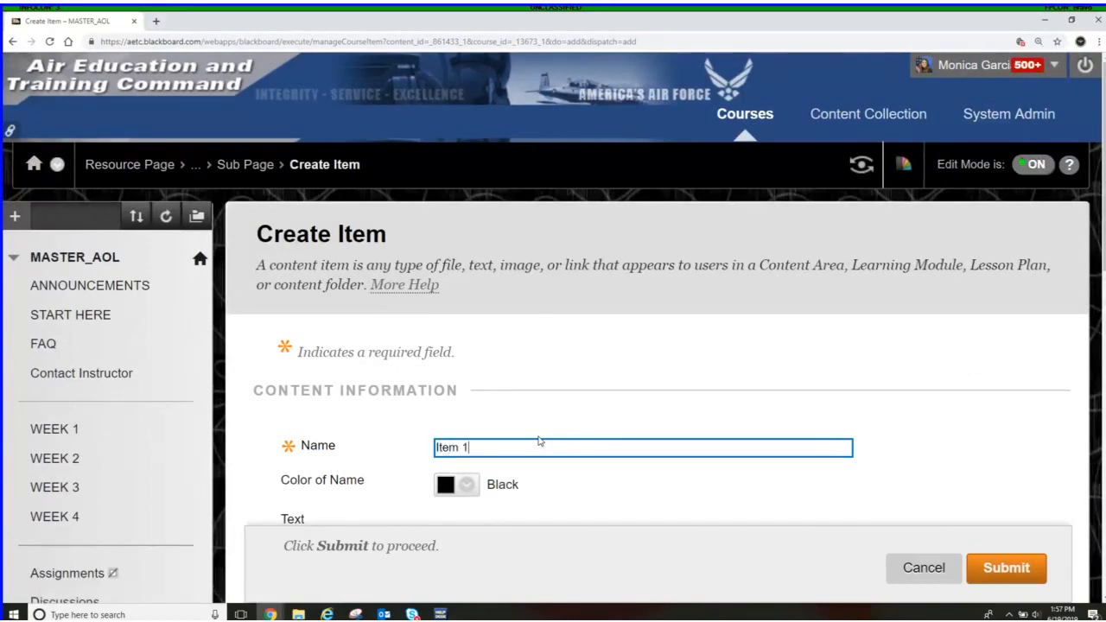
left_click(1002, 572)
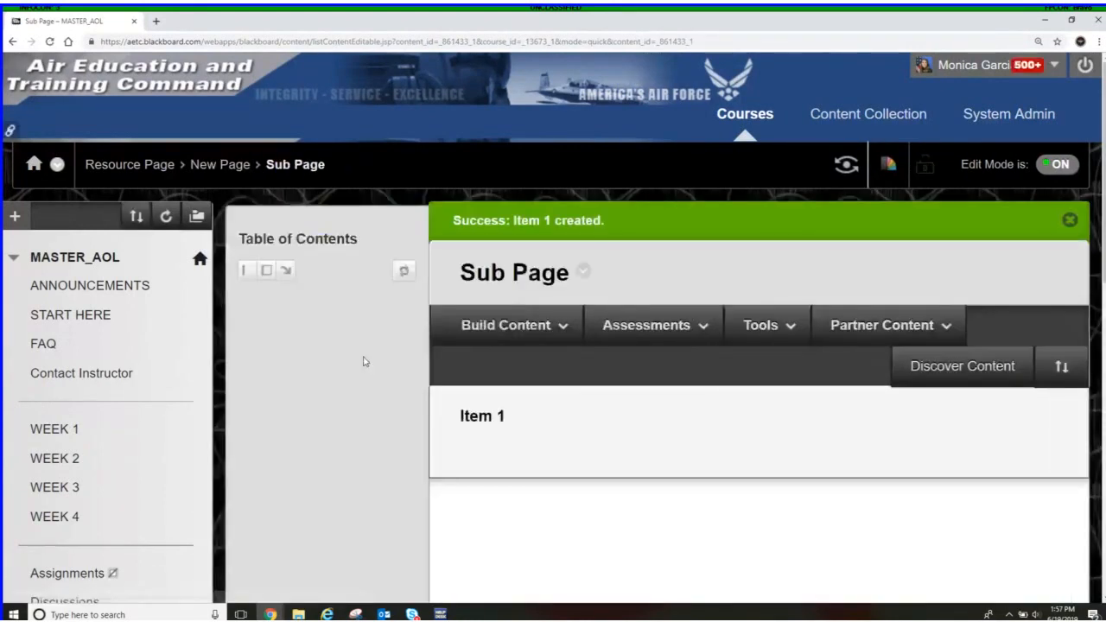
Create a second content item named Item 2 in the Sub Page learning module
left_click(506, 325)
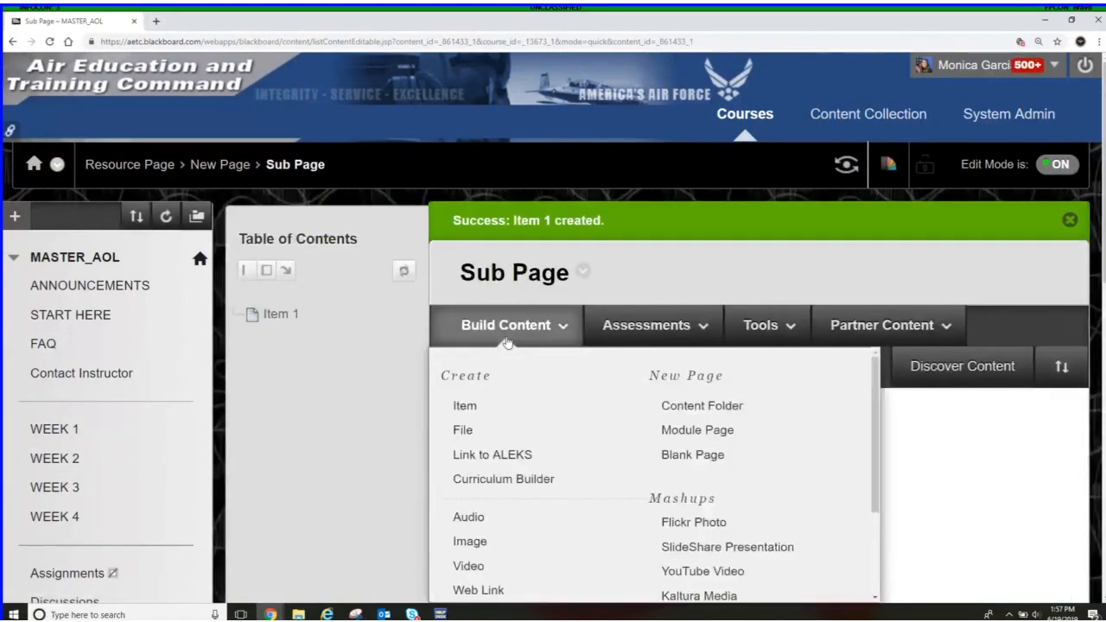
left_click(586, 416)
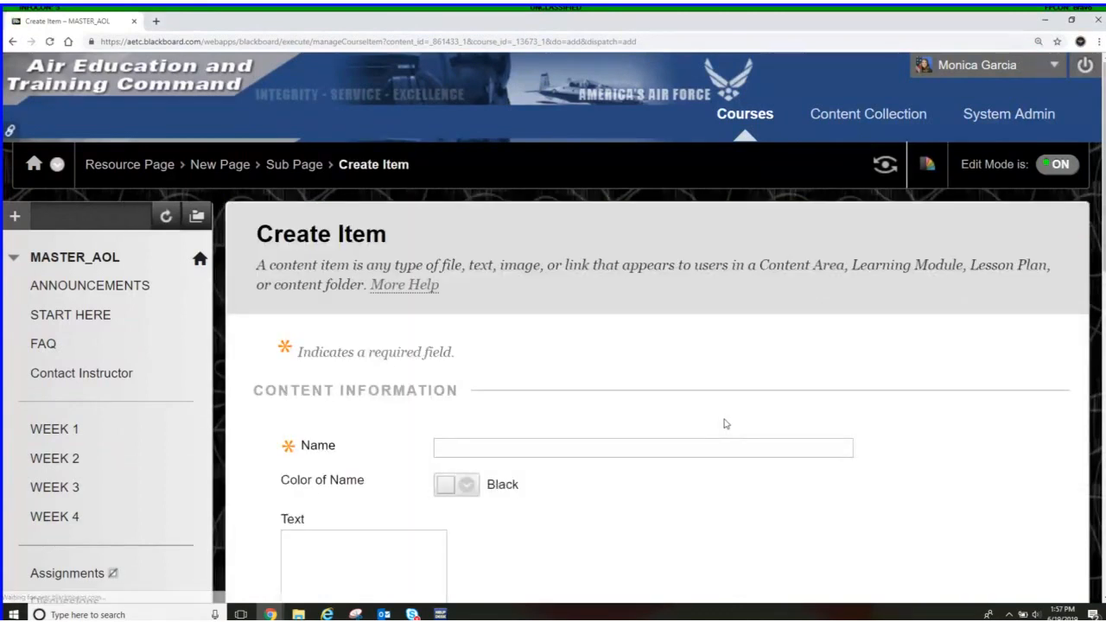
type("Itm")
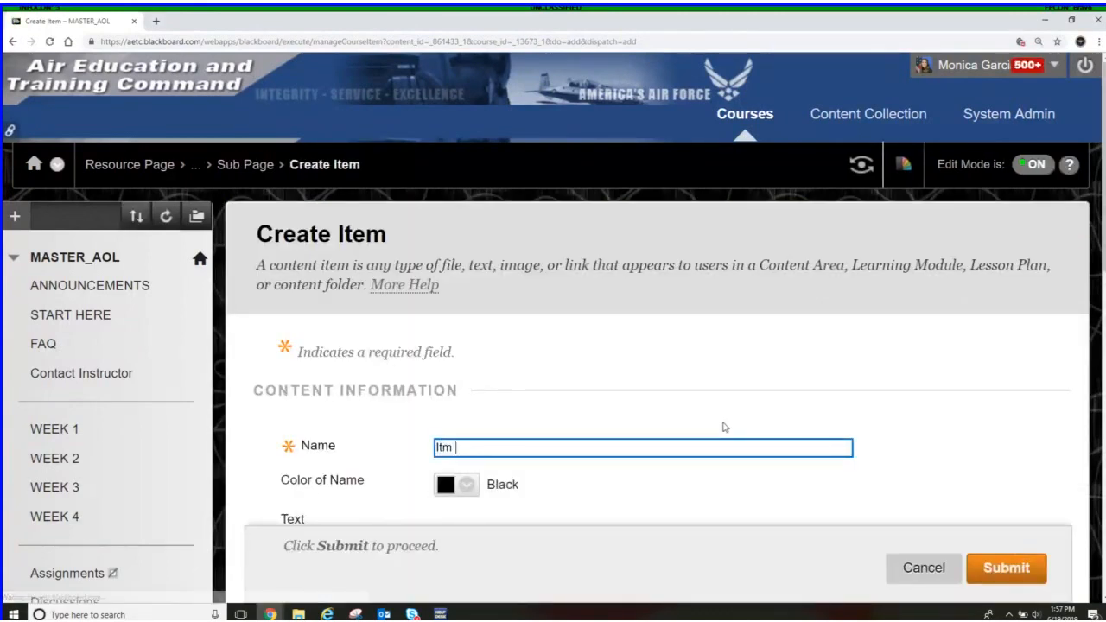
key("BackSpace")
key("BackSpace")
key("BackSpace")
type("Item ")
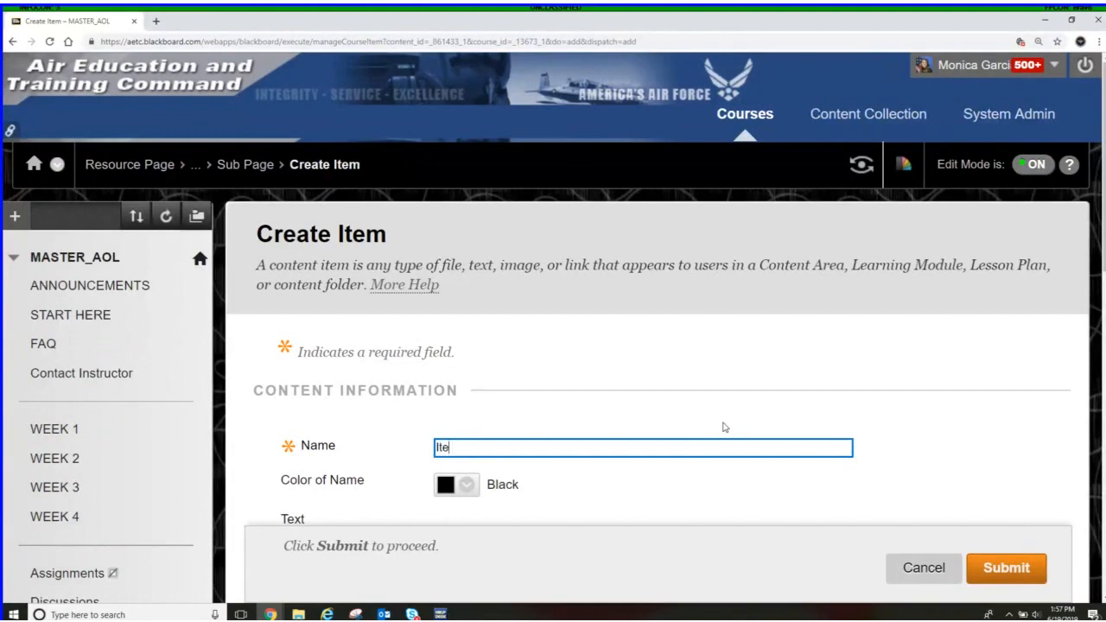
type("2")
key("Return")
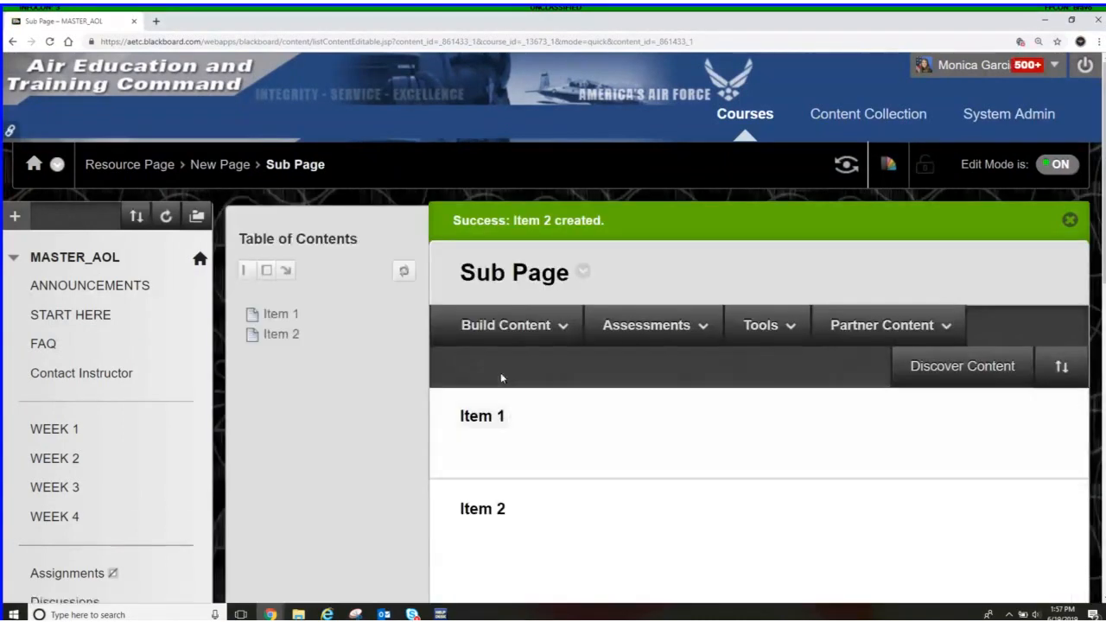
Create a third content item named Item 3 in the Sub Page learning module
left_click(507, 328)
left_click(462, 407)
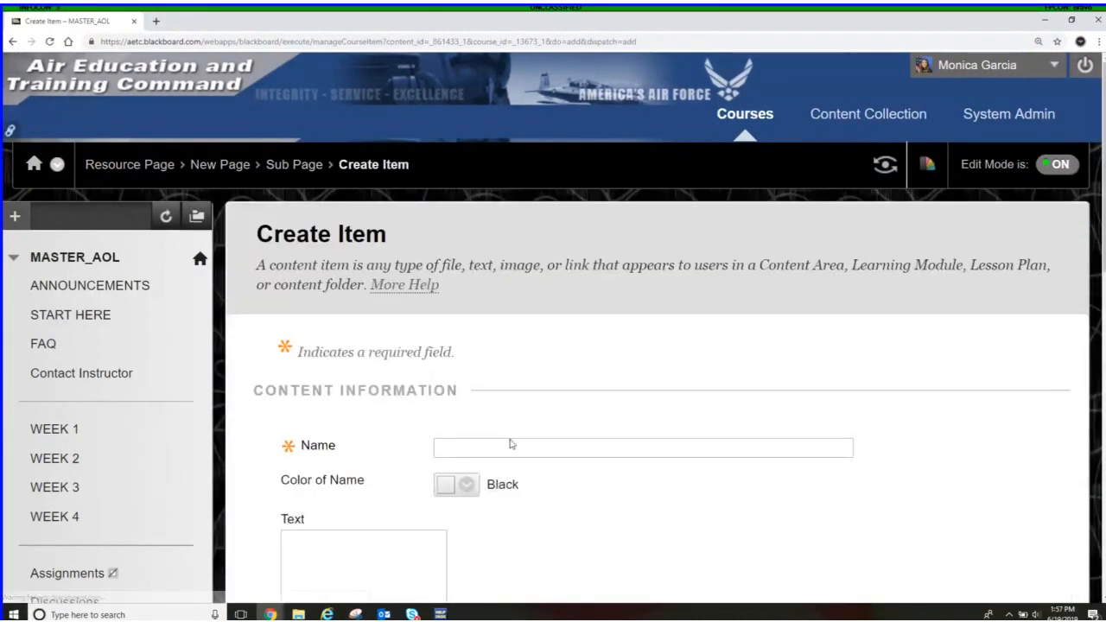
left_click(511, 446)
type("Item")
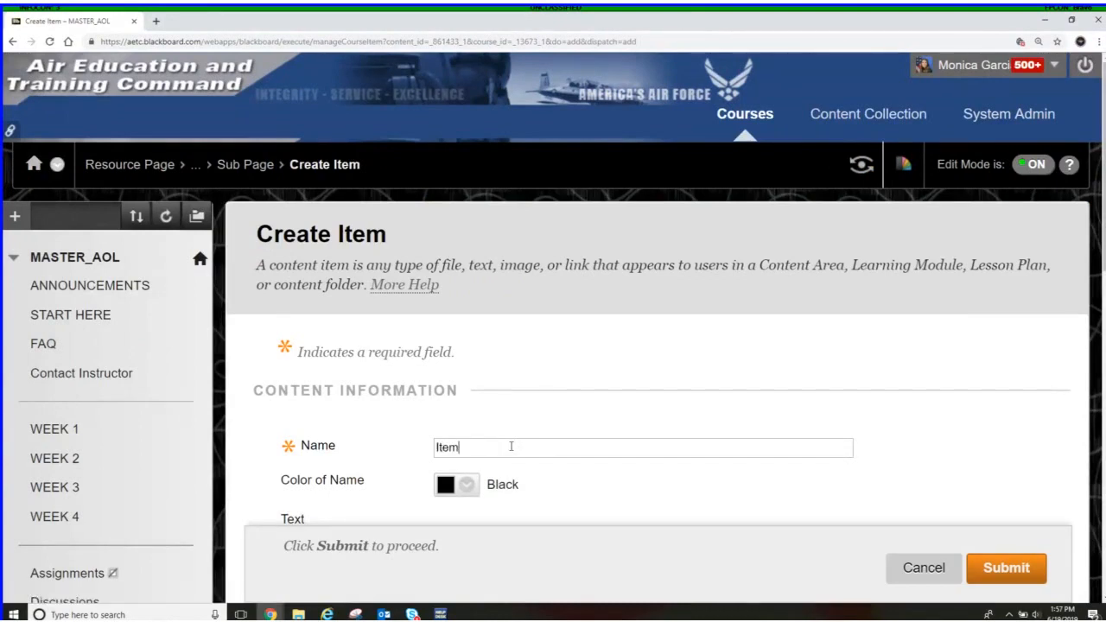
type(" 2")
key("BackSpace")
type("3")
left_click(1003, 572)
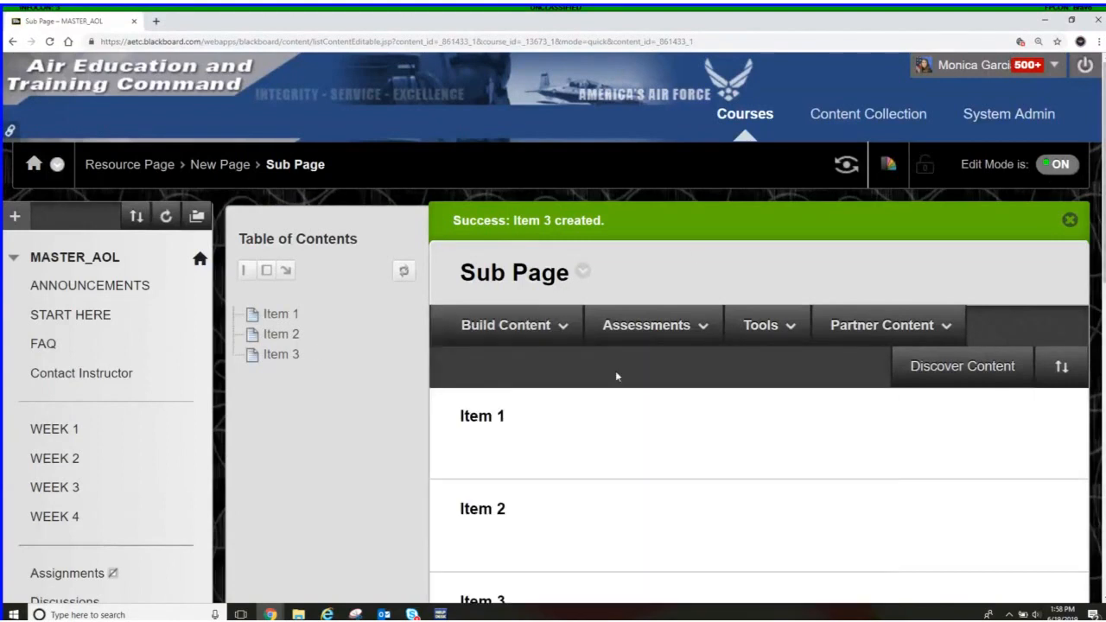
Turn Edit Mode off to preview the Sub Page module and open Item 2 from its table of contents
scroll(633, 378, "down", 2)
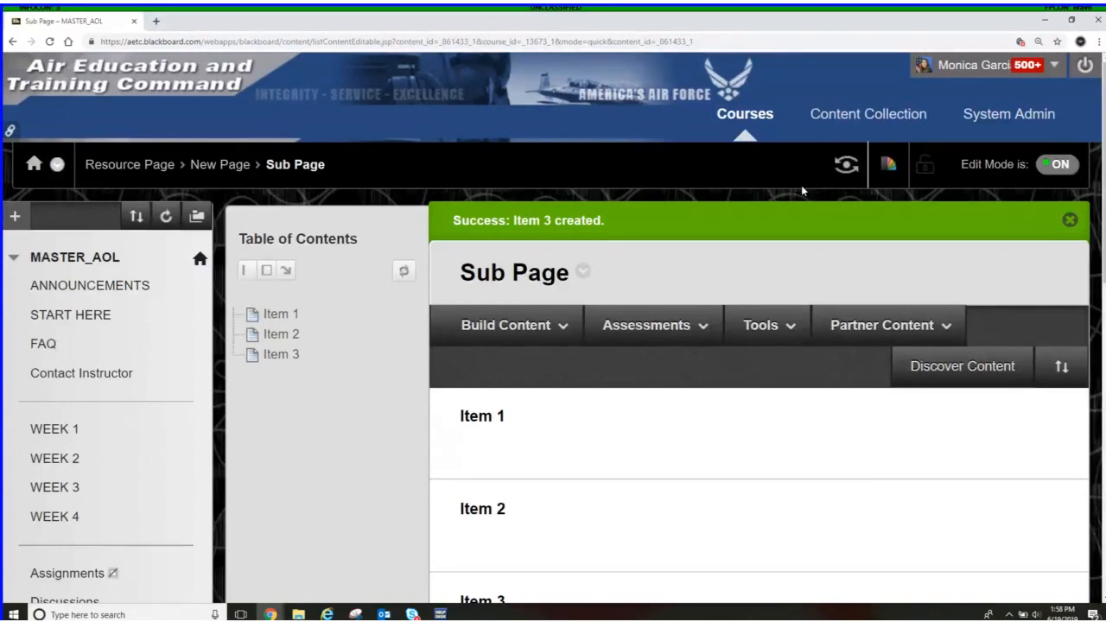
left_click(1065, 173)
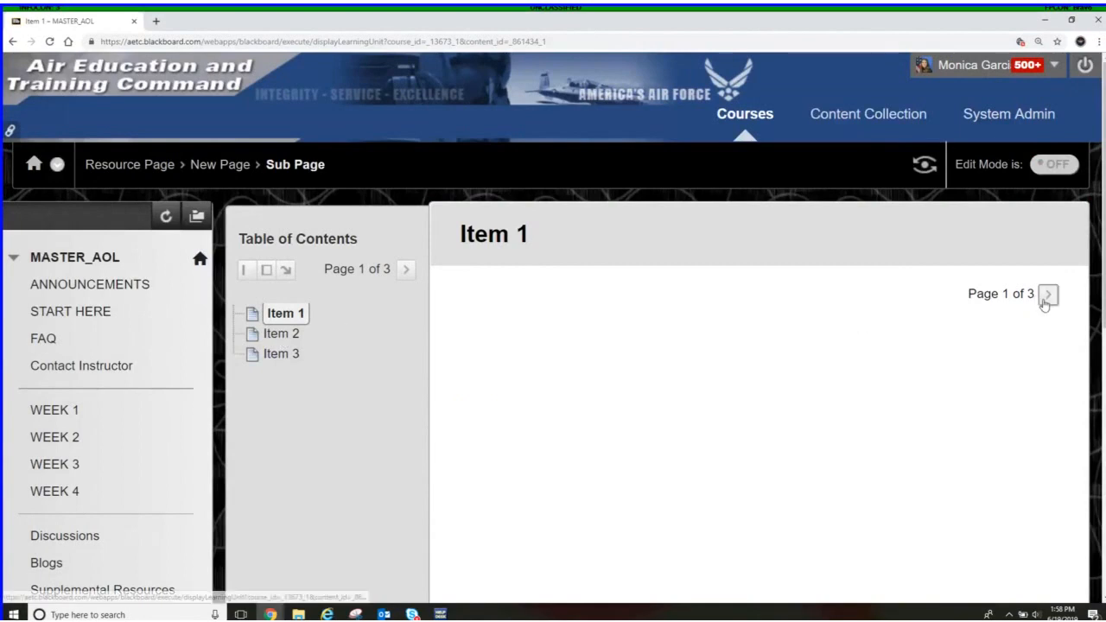
scroll(1046, 304, "down", 1)
scroll(1046, 309, "down", 3)
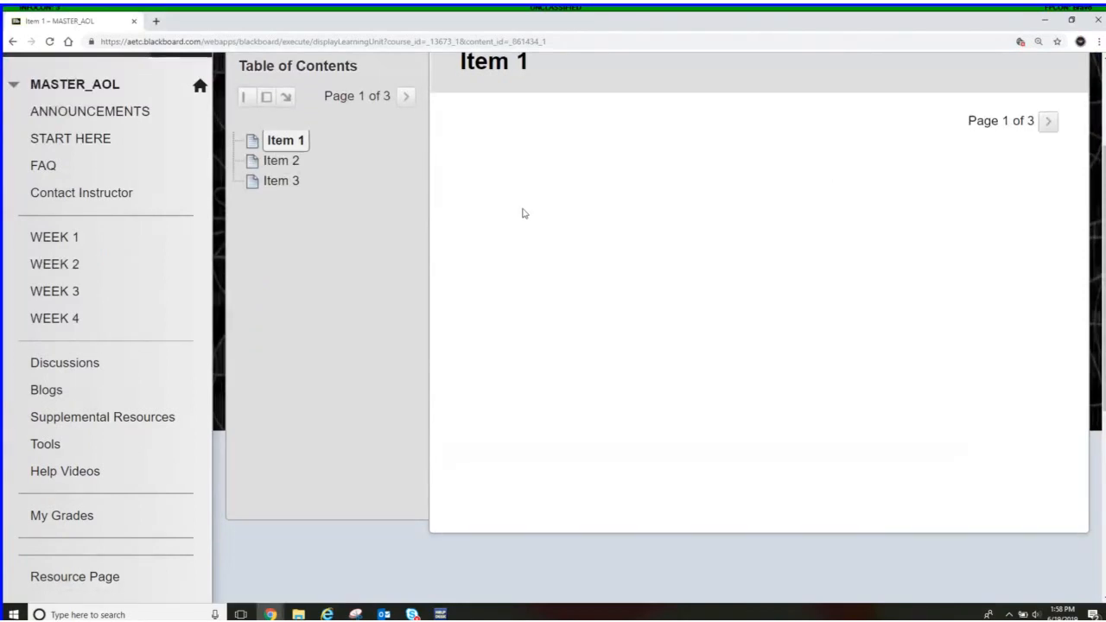
left_click(281, 161)
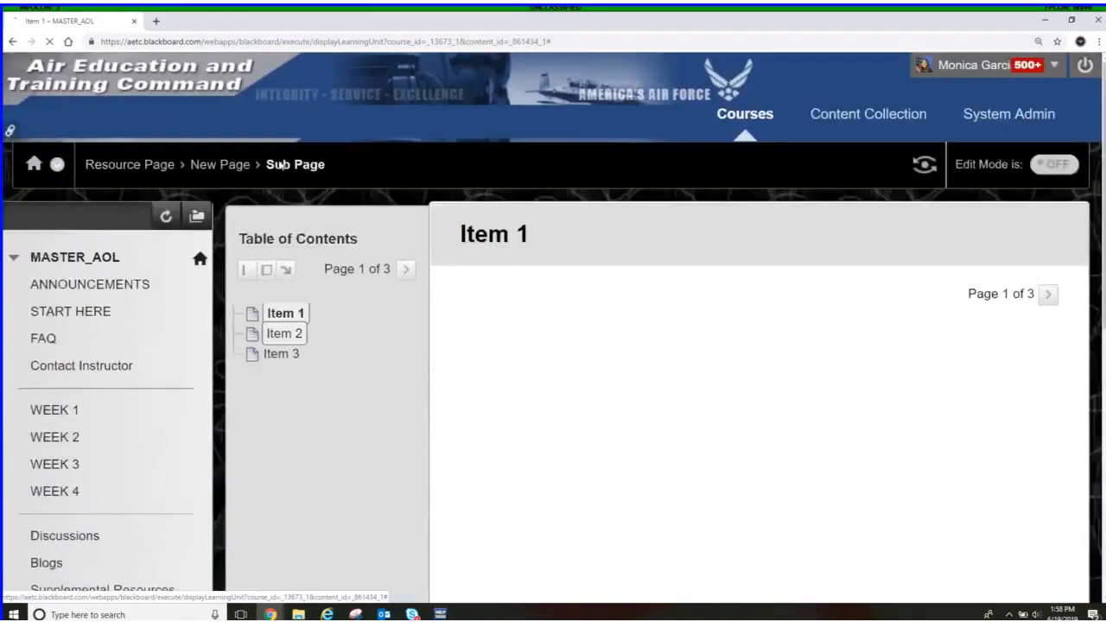
Preview Item 3 from the Sub Page table of contents and turn Edit Mode back on
left_click(283, 356)
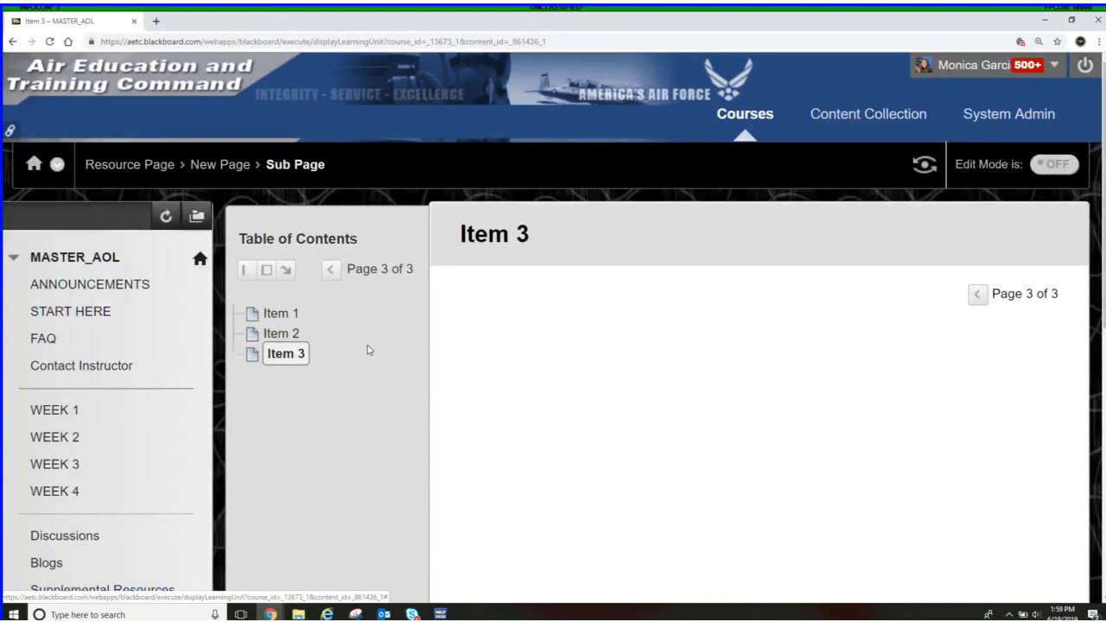
scroll(361, 349, "down", 1)
scroll(372, 356, "down", 1)
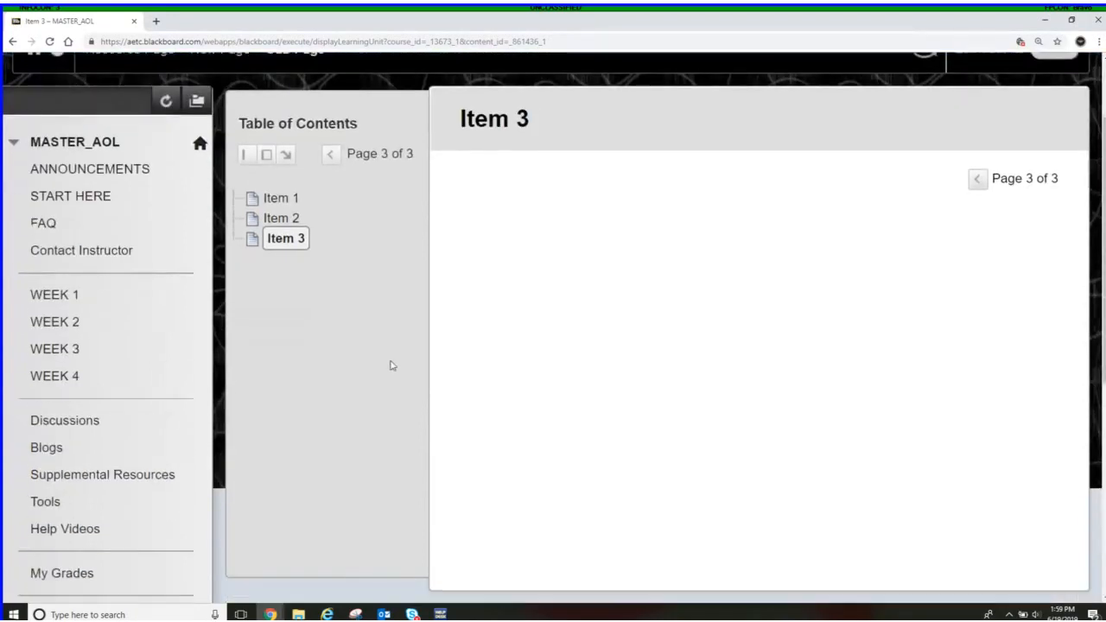
scroll(889, 217, "up", 2)
left_click(1025, 179)
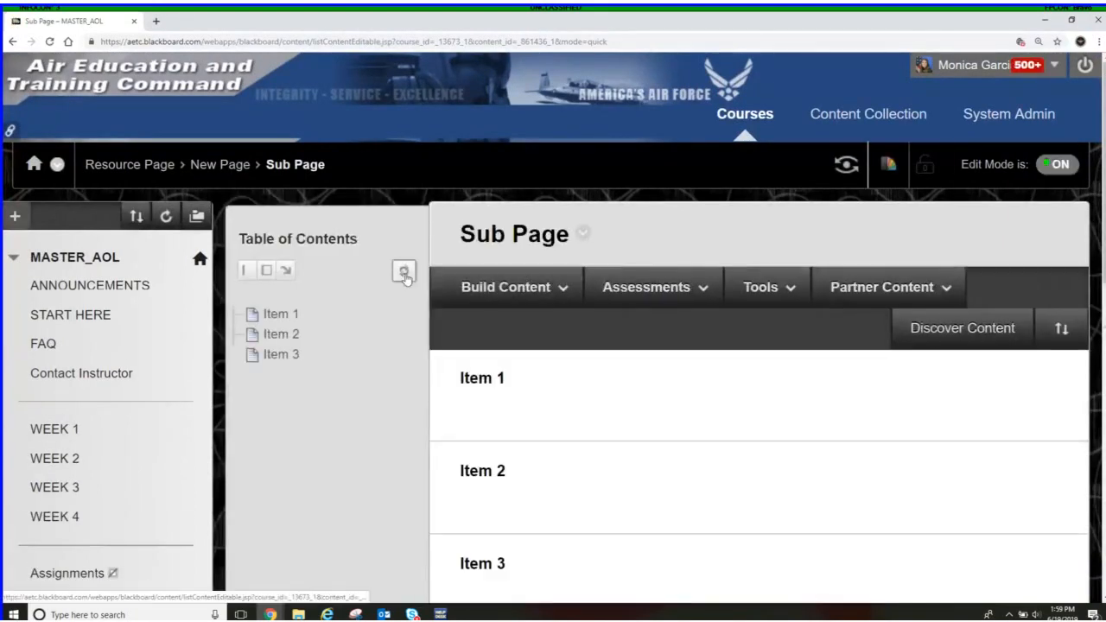
Enter the PIN in the ActivClient login prompt and confirm it
scroll(402, 358, "down", 2)
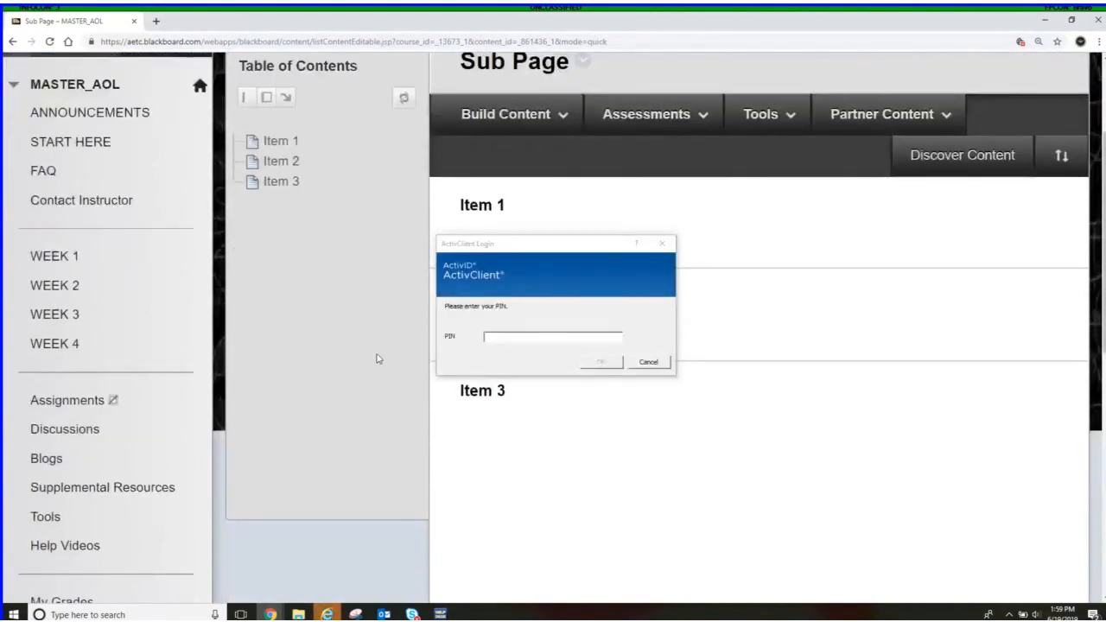
left_click(563, 338)
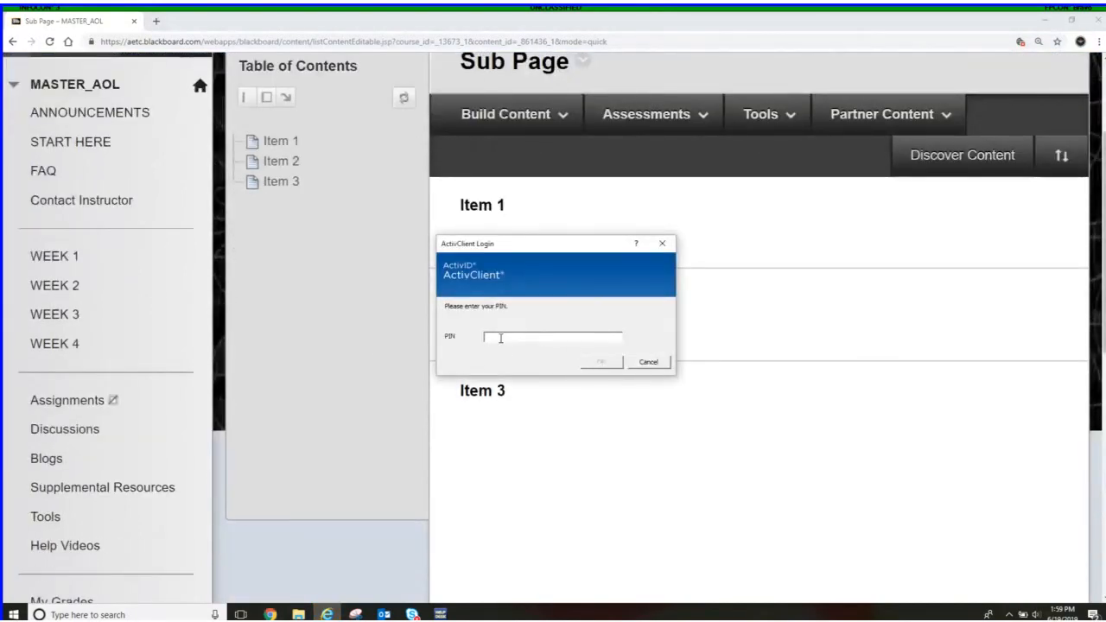
type("******")
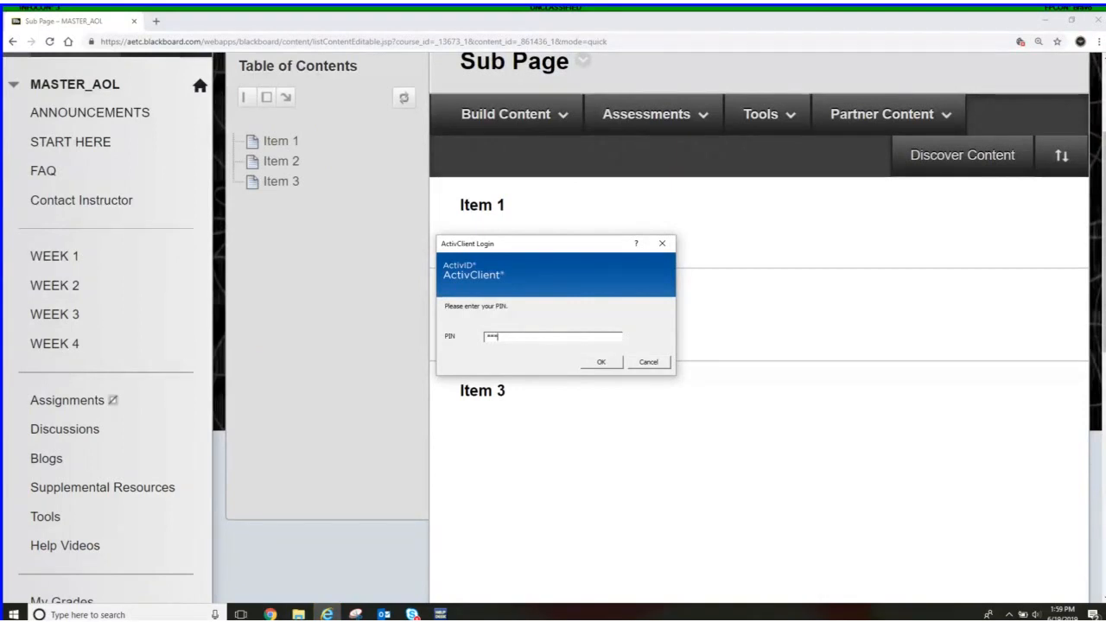
left_click(602, 362)
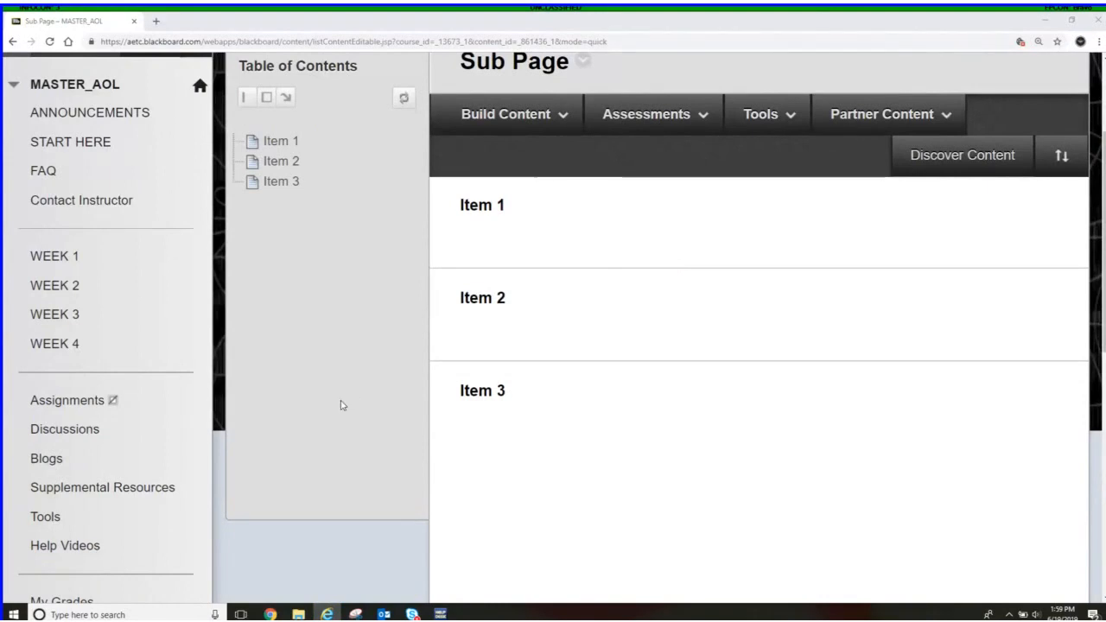
Open Item 1 of the Sub Page learning module for editing and go to its text editor
scroll(340, 404, "up", 2)
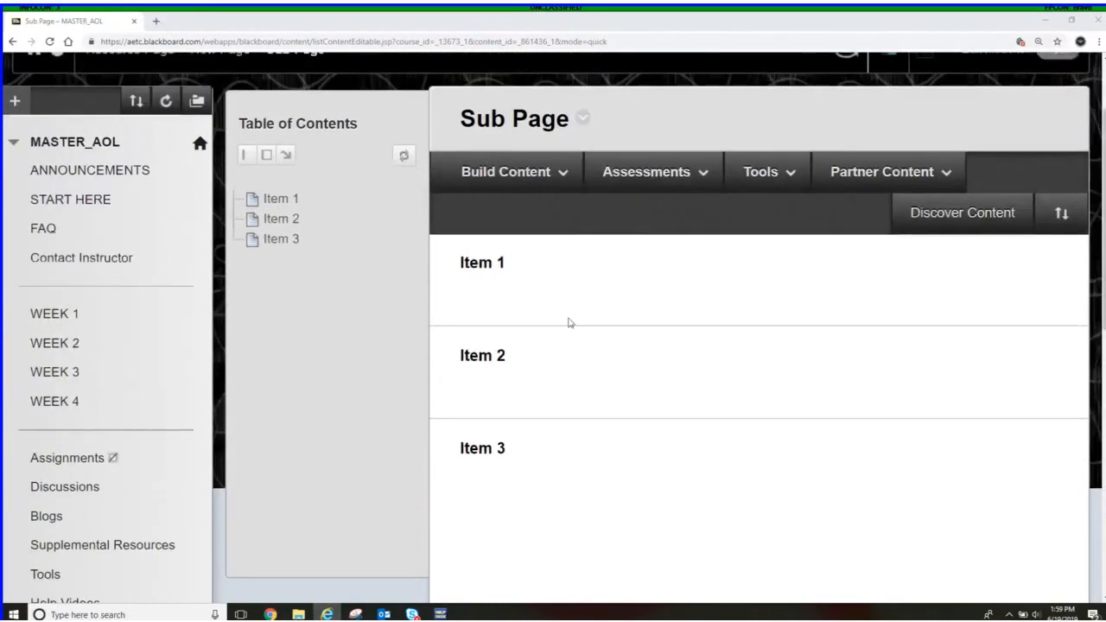
left_click(516, 265)
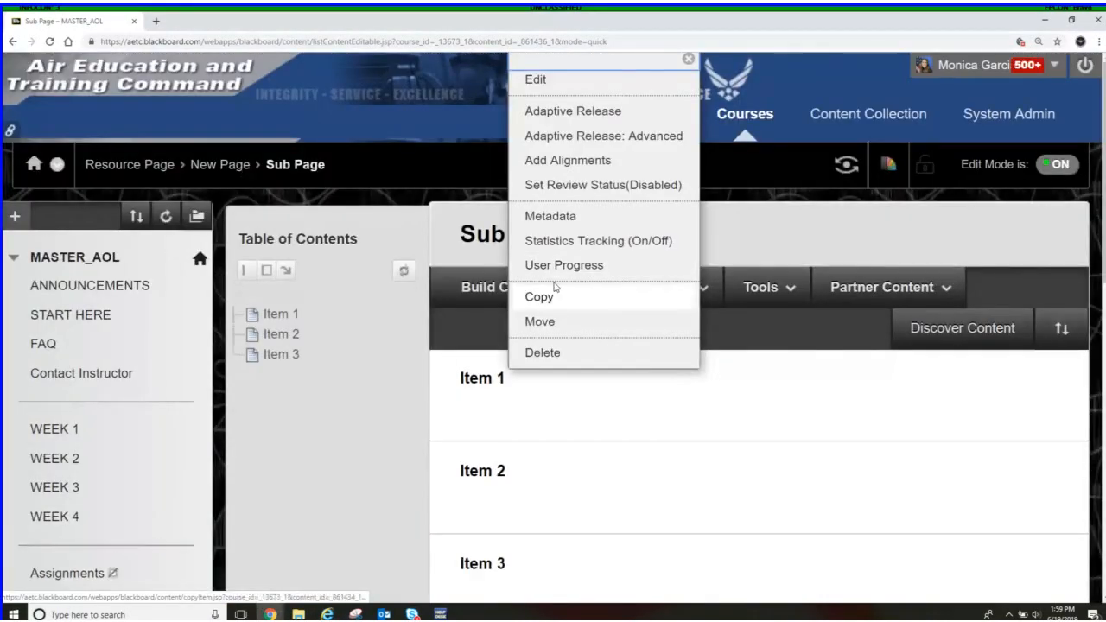
left_click(536, 83)
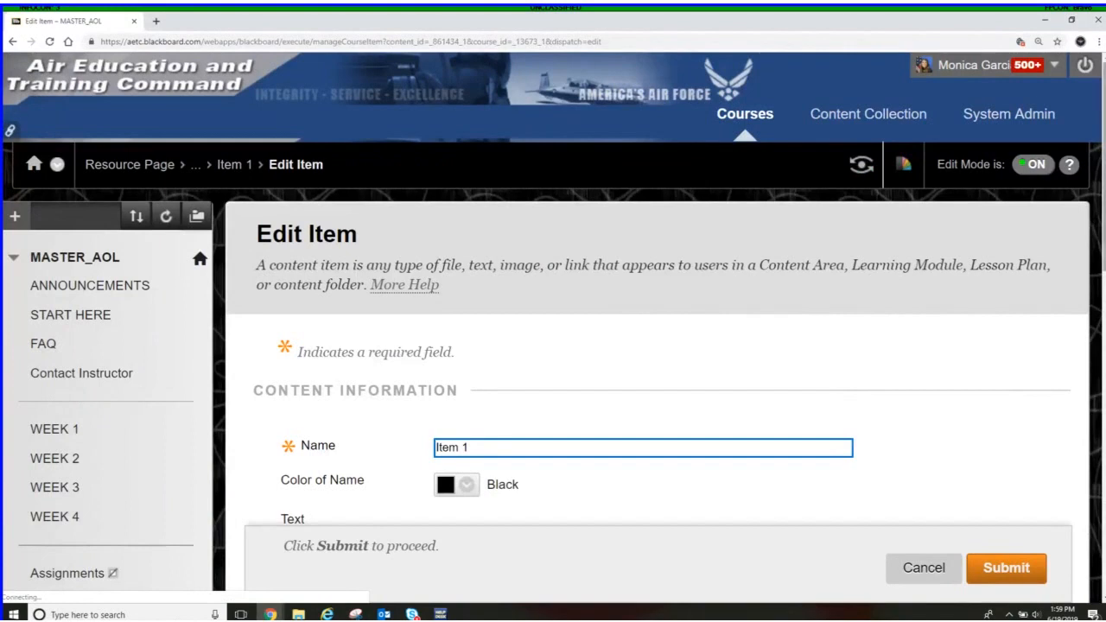
left_click_drag(1104, 201, 1105, 329)
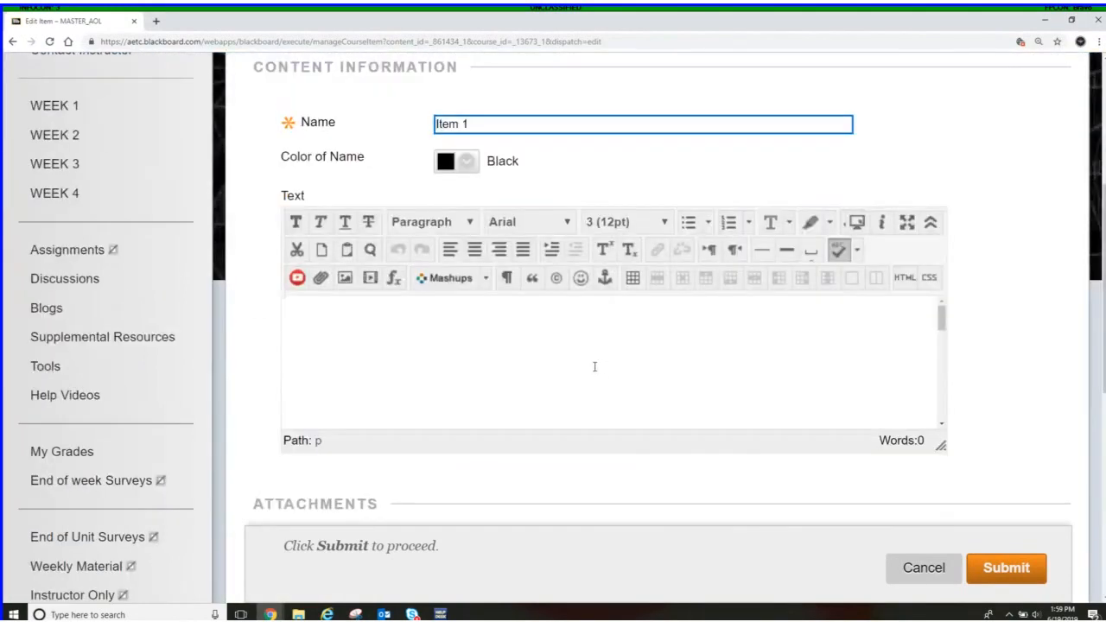
Start a file link in Item 1's text and attach the "#001 DCS 2.0 Conference System" PDF from the computer's Documents folder
left_click(374, 340)
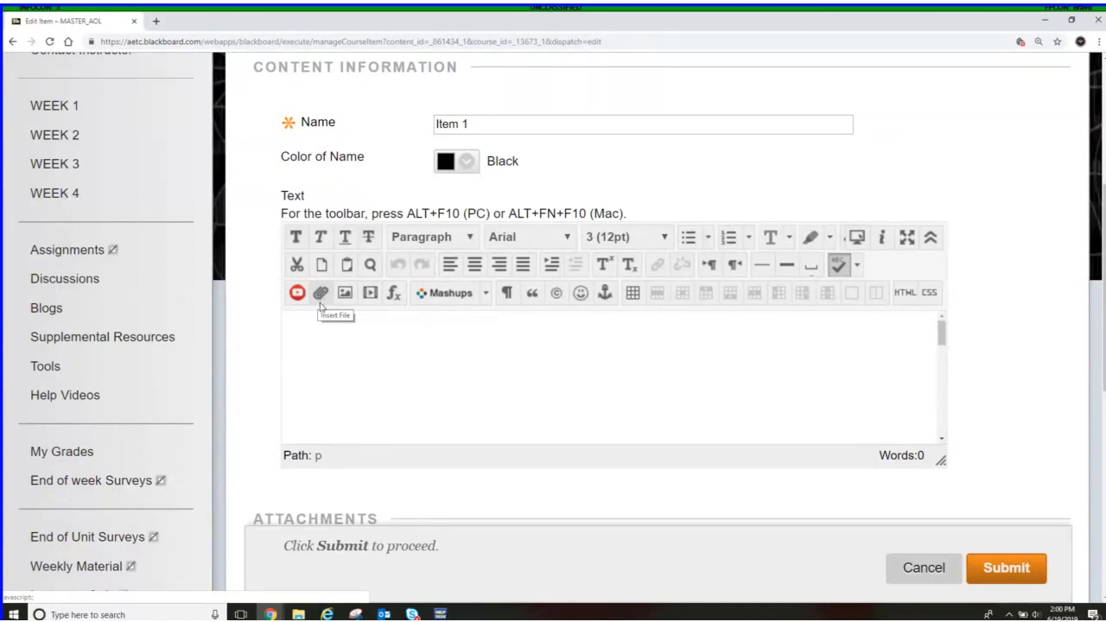
scroll(331, 321, "down", 2)
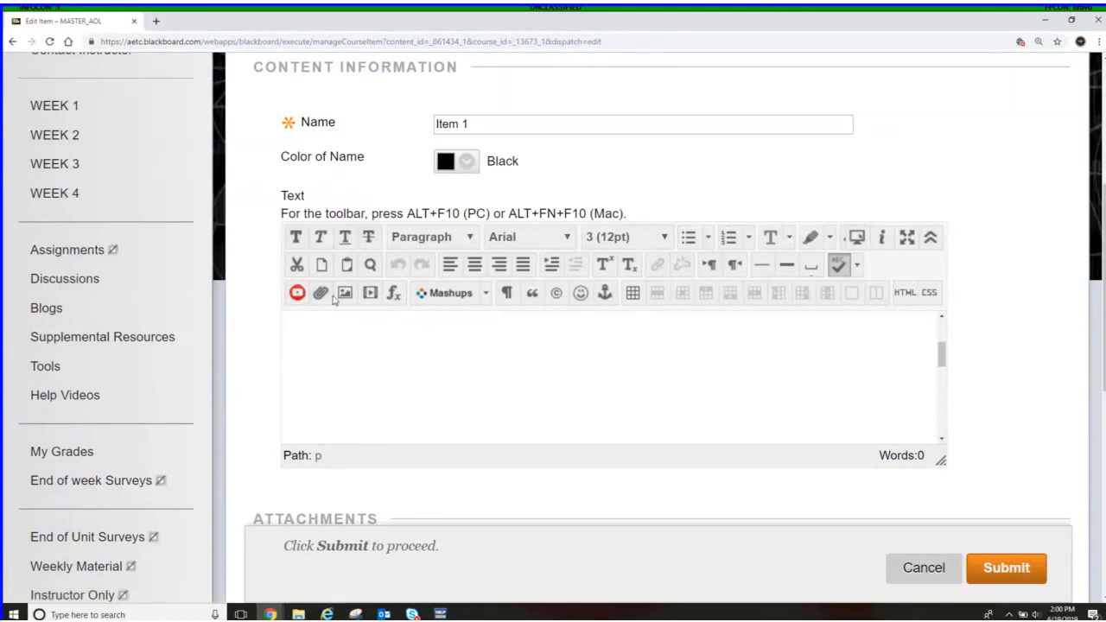
left_click(304, 331)
left_click(320, 294)
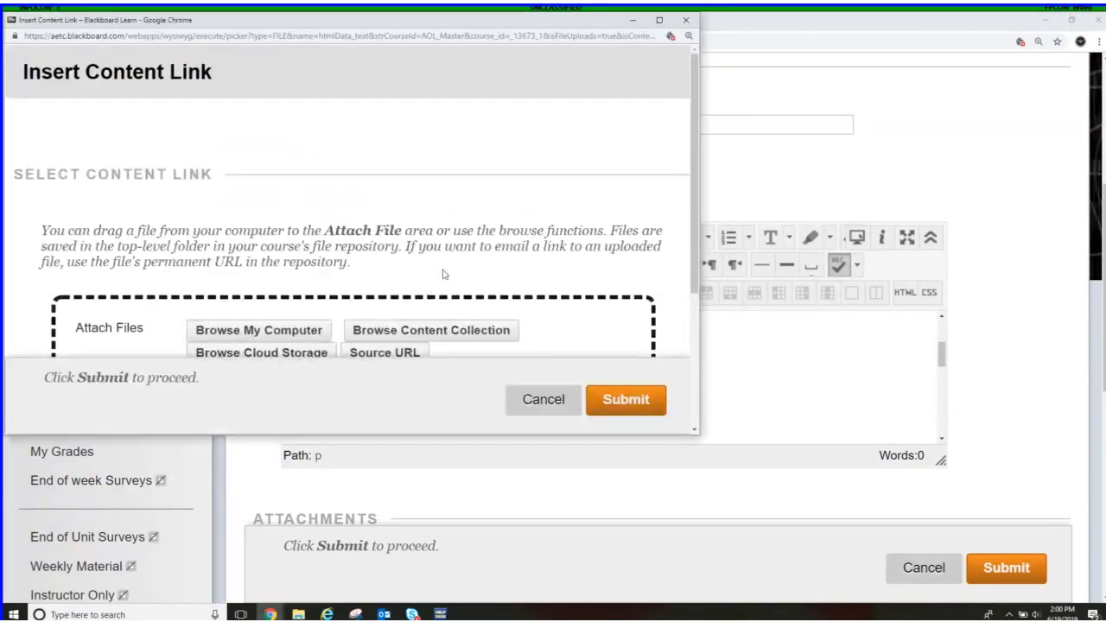
scroll(432, 255, "down", 2)
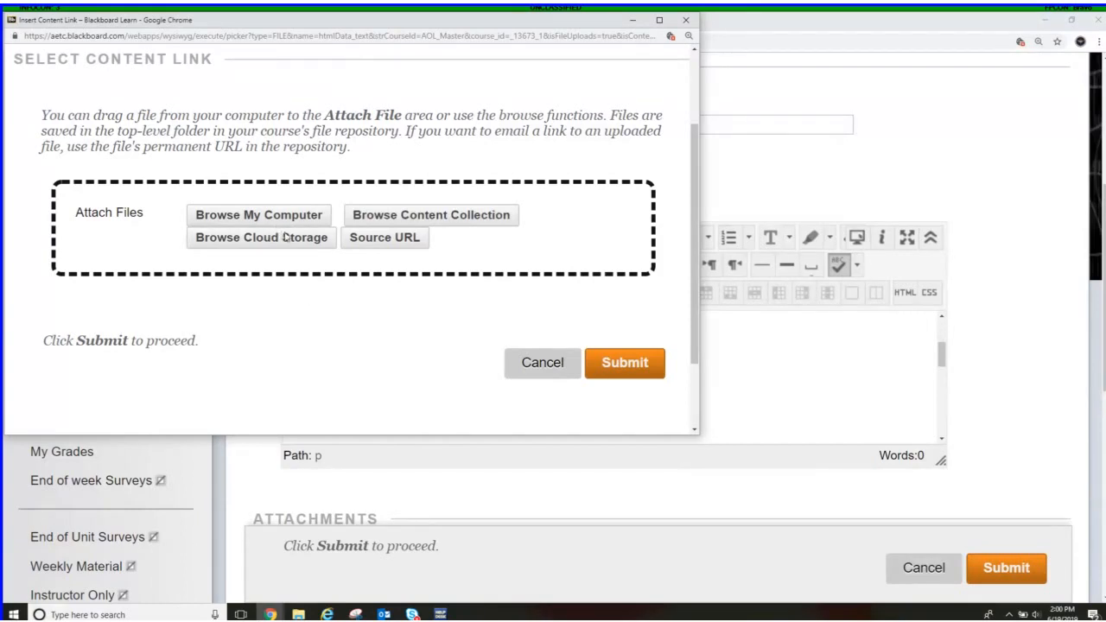
left_click(248, 215)
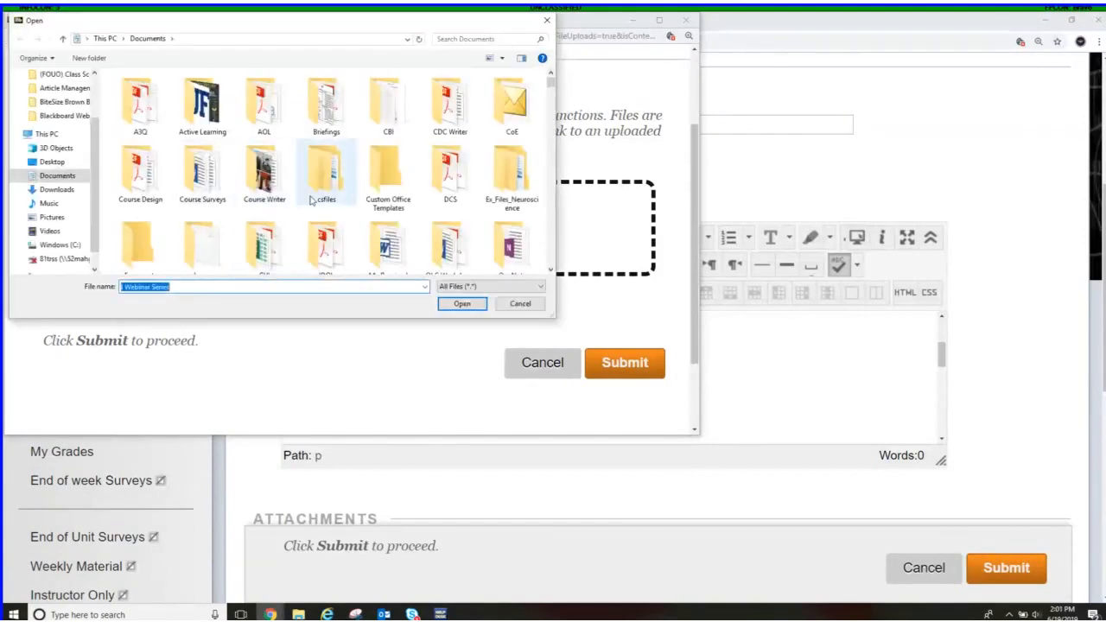
scroll(389, 203, "down", 5)
scroll(388, 203, "down", 1)
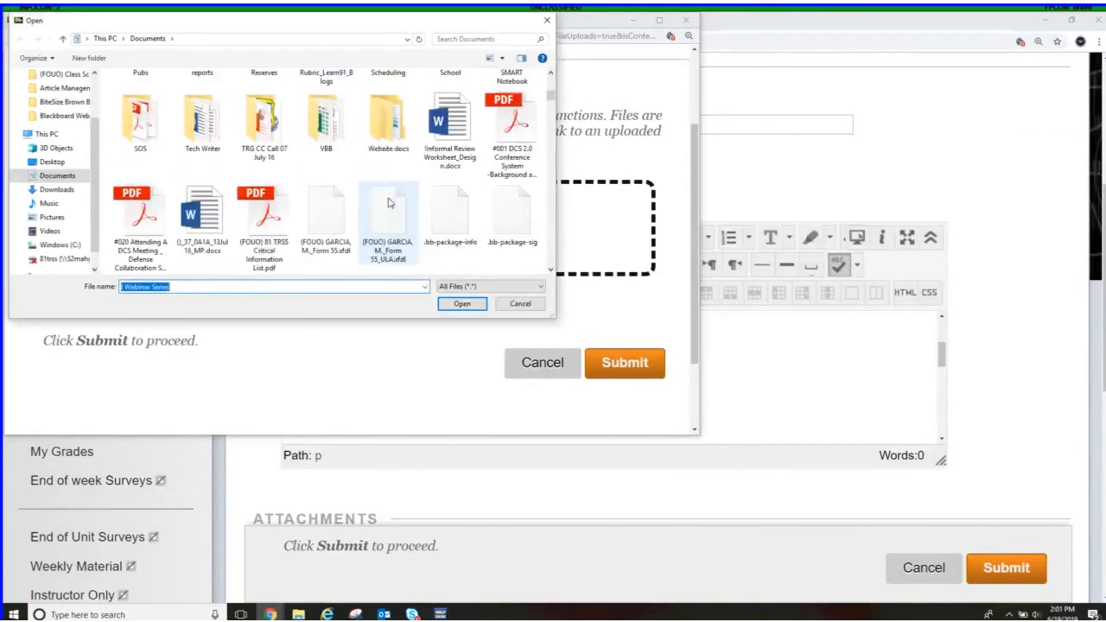
left_click(512, 131)
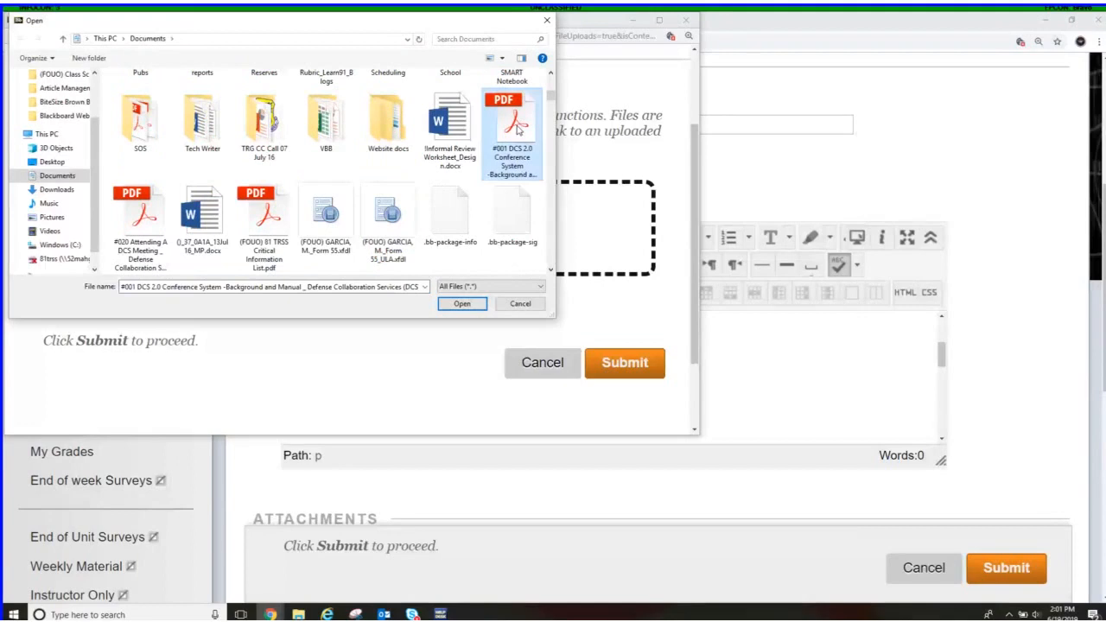
left_click(463, 305)
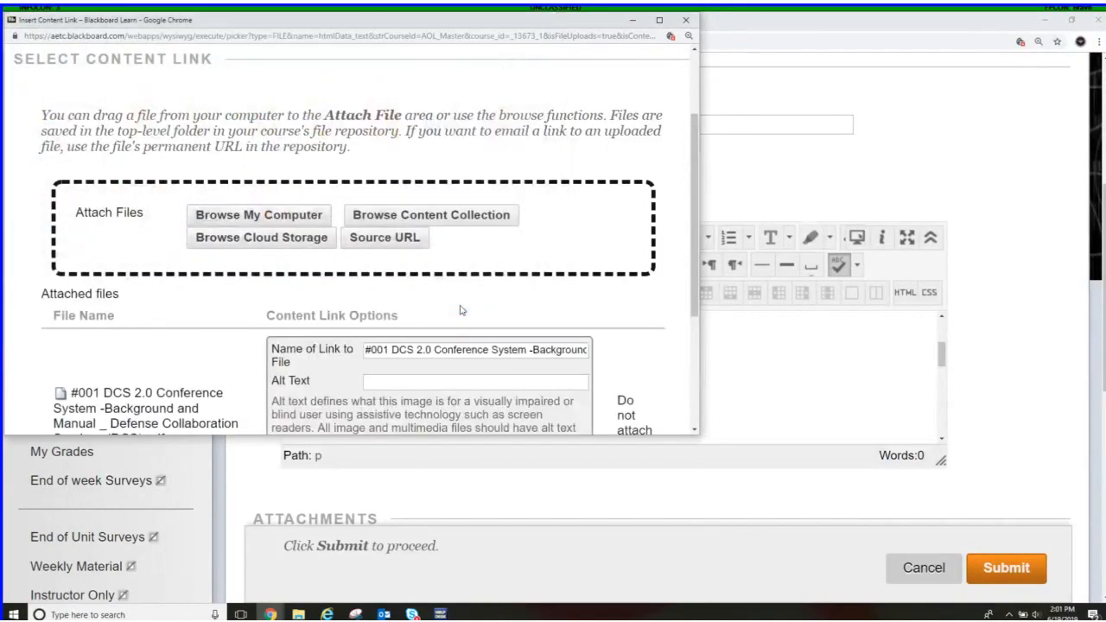
Submit the attached PDF with its default link options to insert its link into Item 1's text
scroll(649, 350, "down", 2)
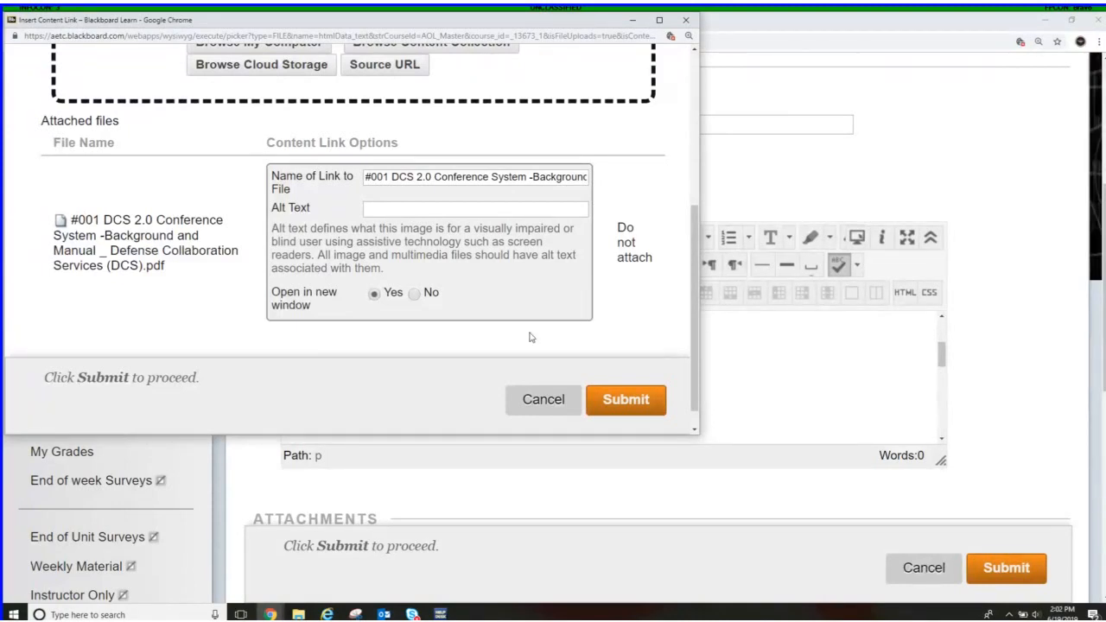
left_click(630, 410)
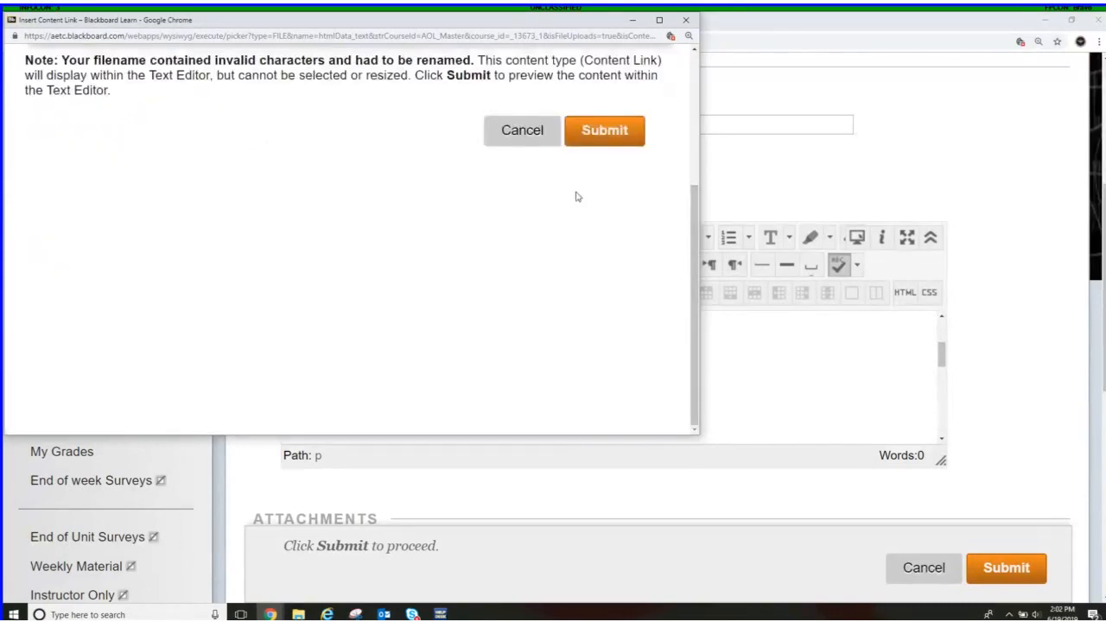
left_click(605, 130)
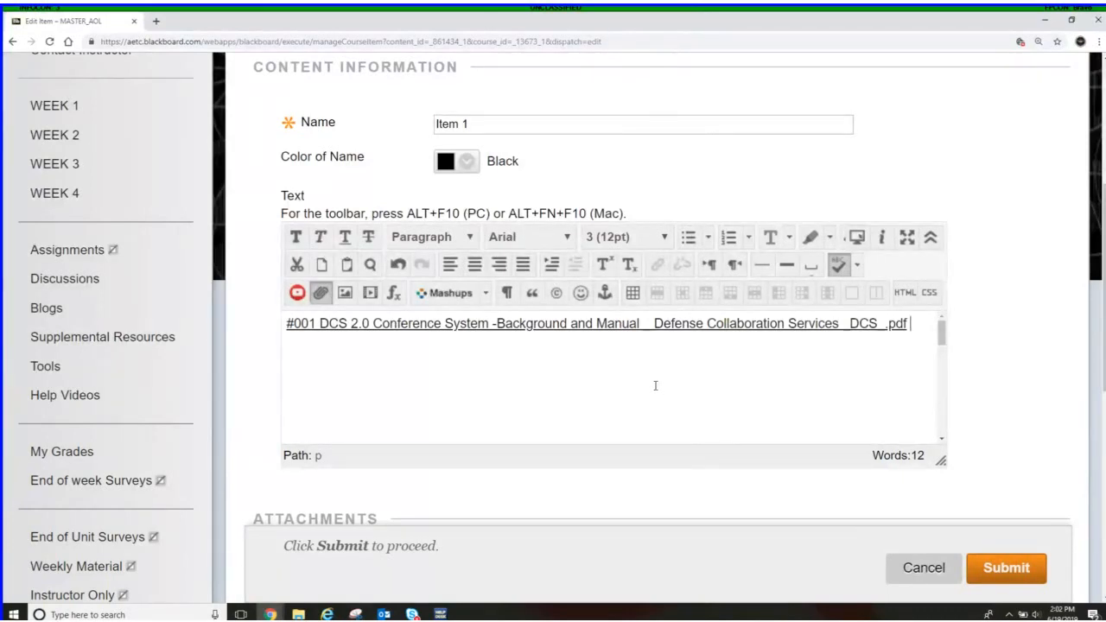
Insert the image 3P_4826.jpg from the computer's Pictures folder on a new line below the PDF link, without an image description
key("Return")
left_click(345, 295)
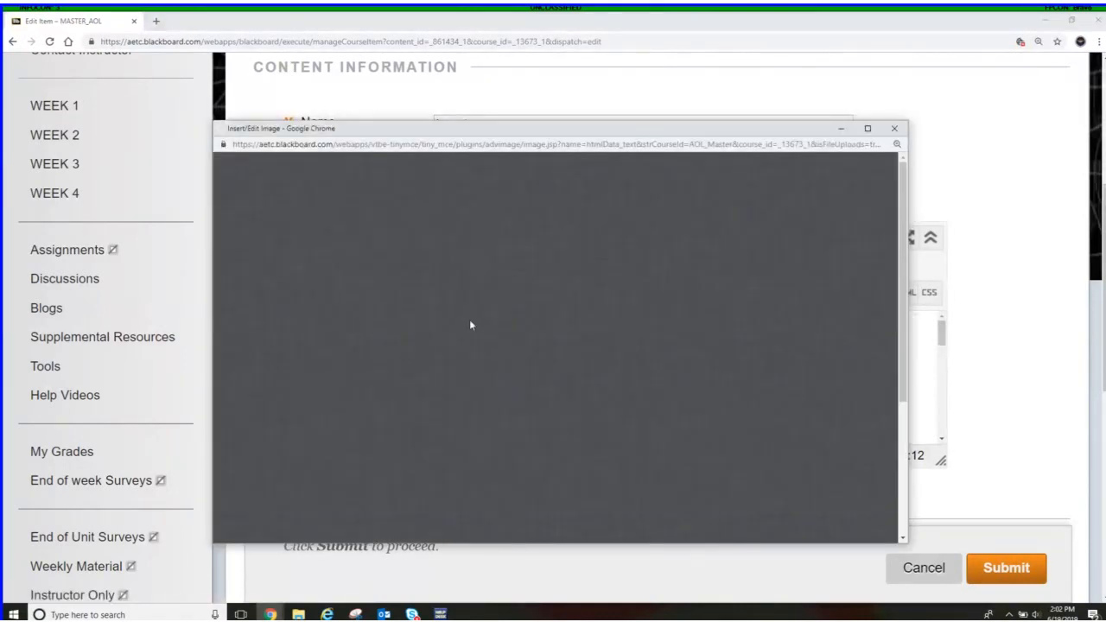
left_click(868, 128)
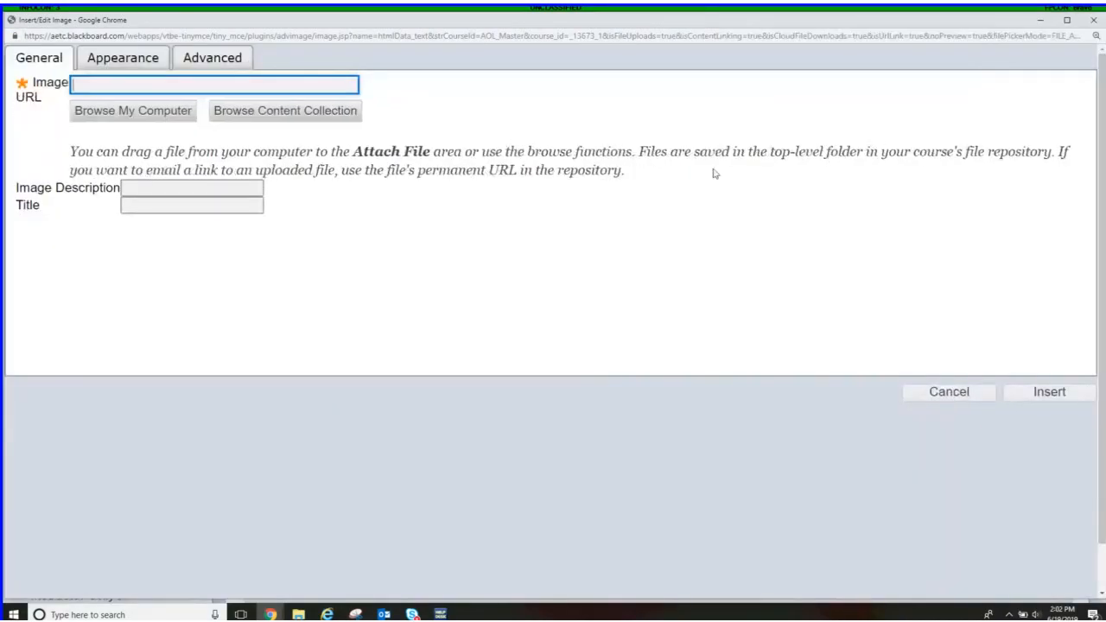
left_click(136, 118)
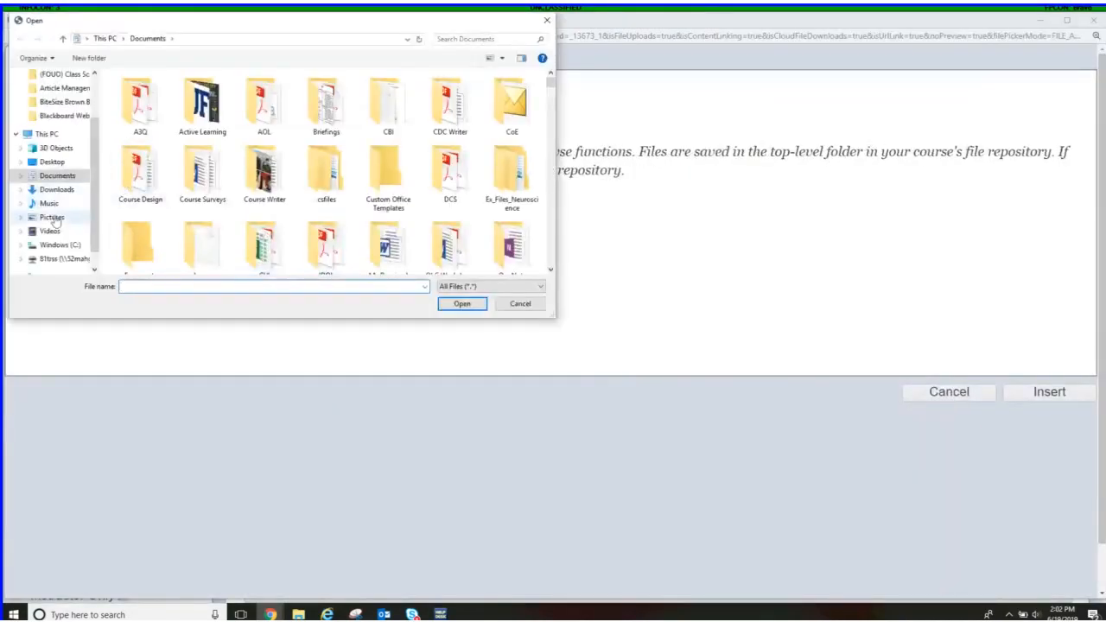
left_click(52, 218)
left_click(201, 194)
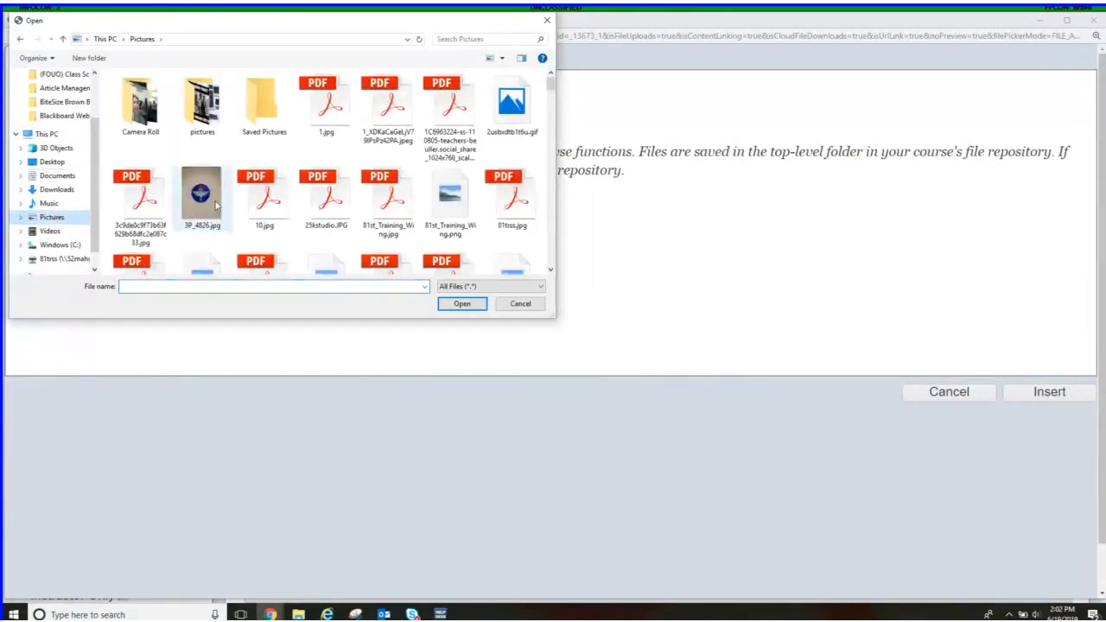
left_click(459, 305)
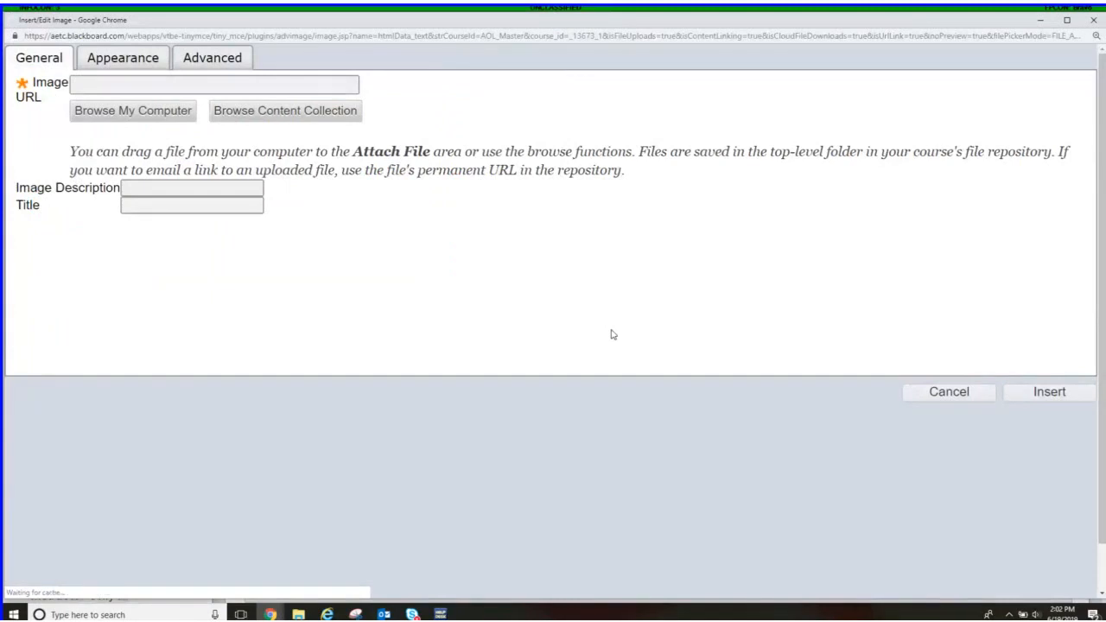
left_click(1038, 396)
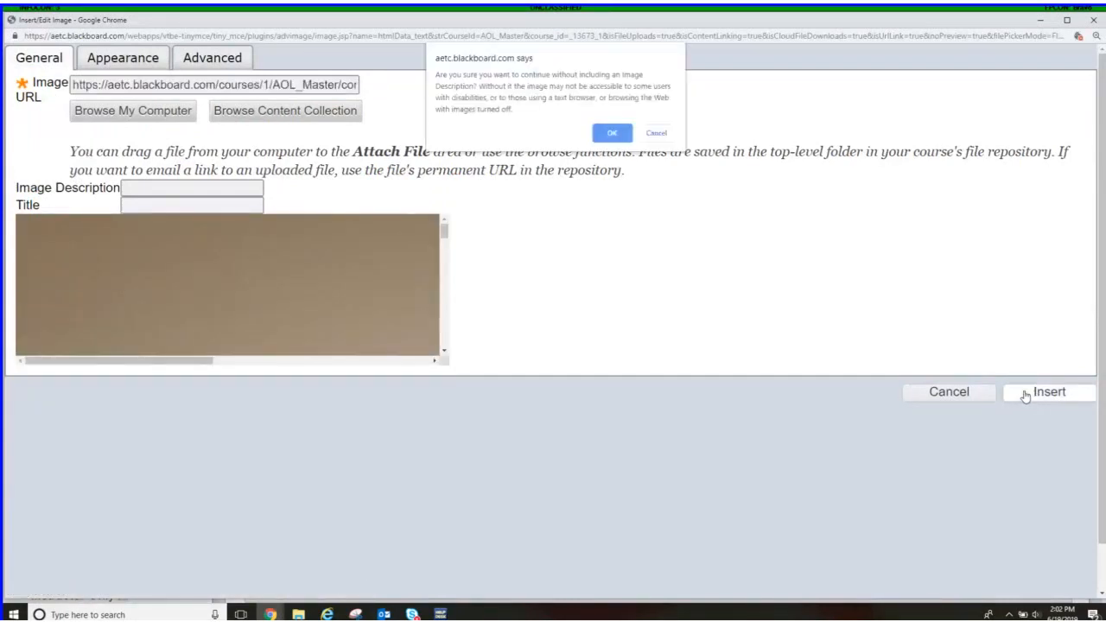
left_click(613, 135)
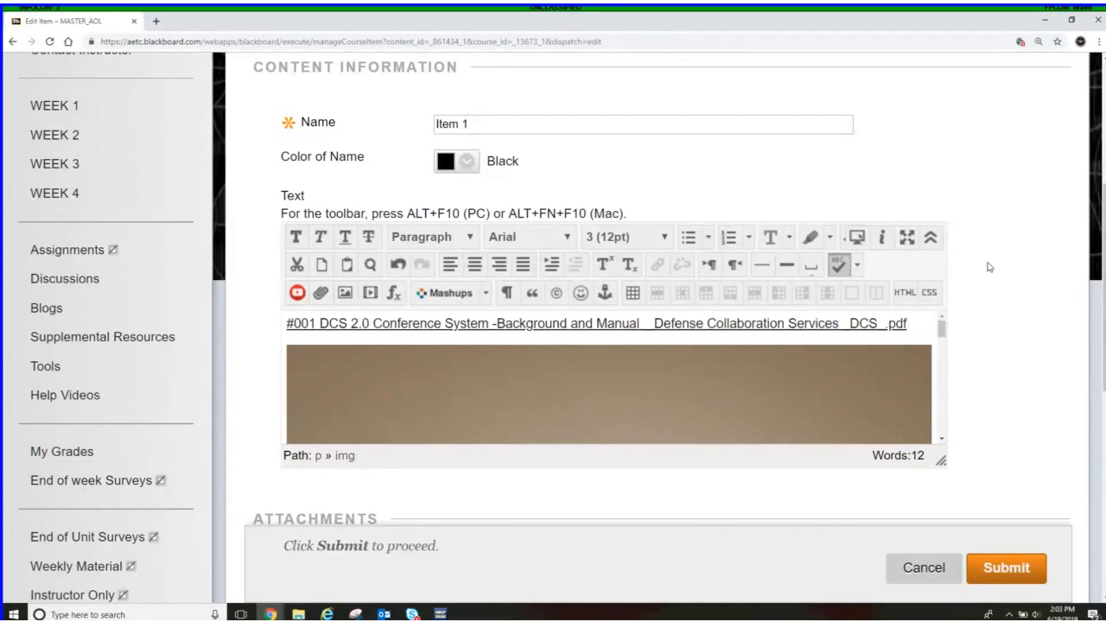
Expand Item 1's text editor to full screen, shrink the inserted image to a small thumbnail and start a new line below it
left_click(906, 238)
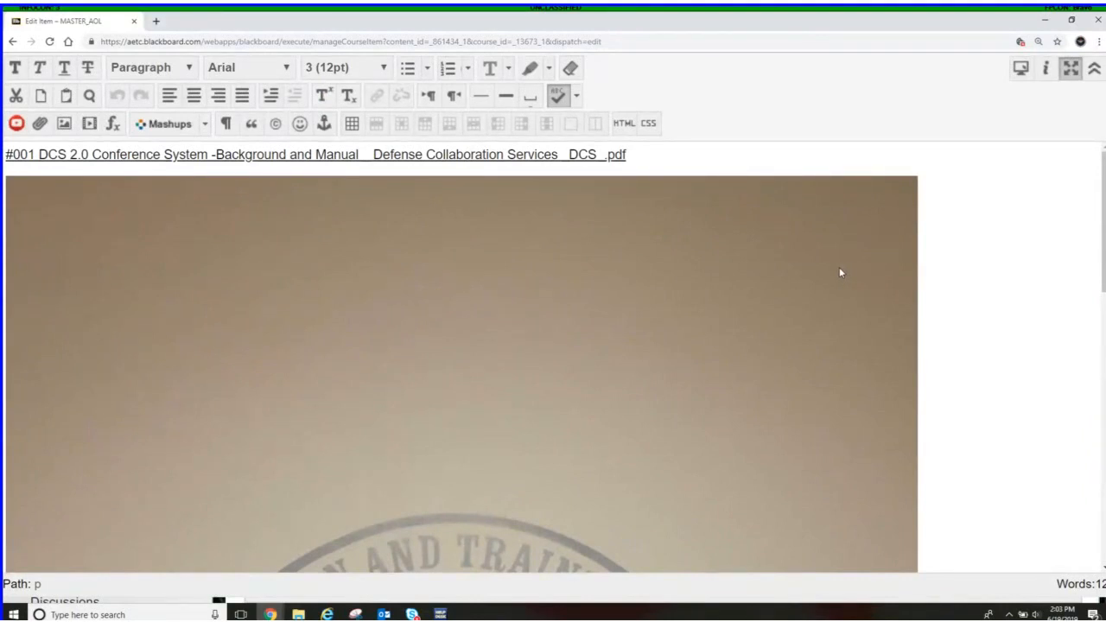
scroll(839, 272, "down", 3)
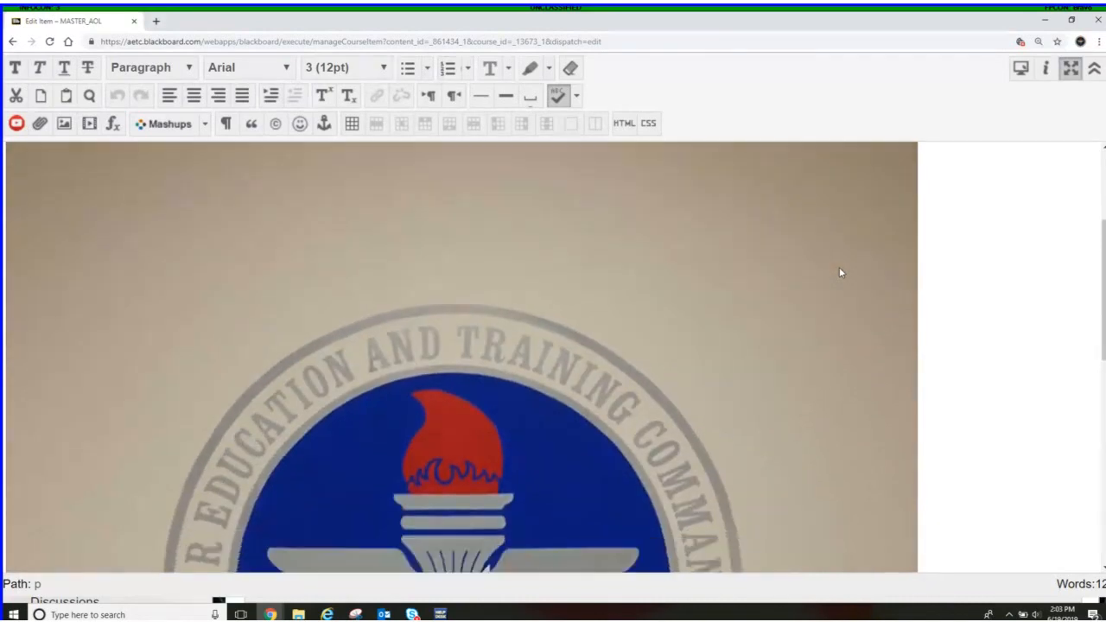
scroll(839, 272, "down", 3)
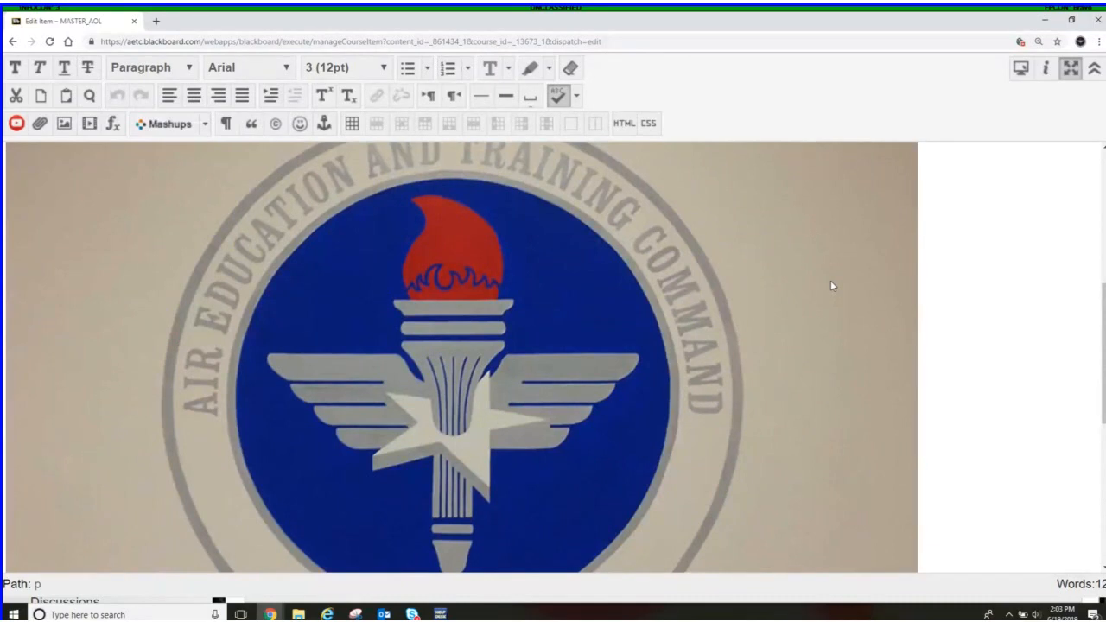
right_click(831, 280)
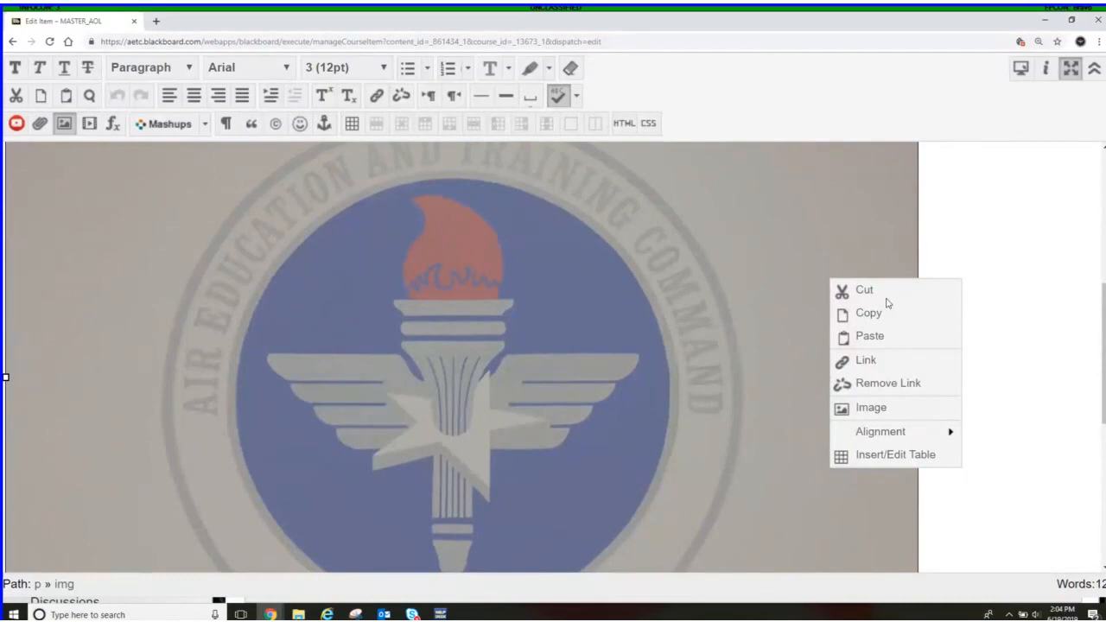
left_click(778, 275)
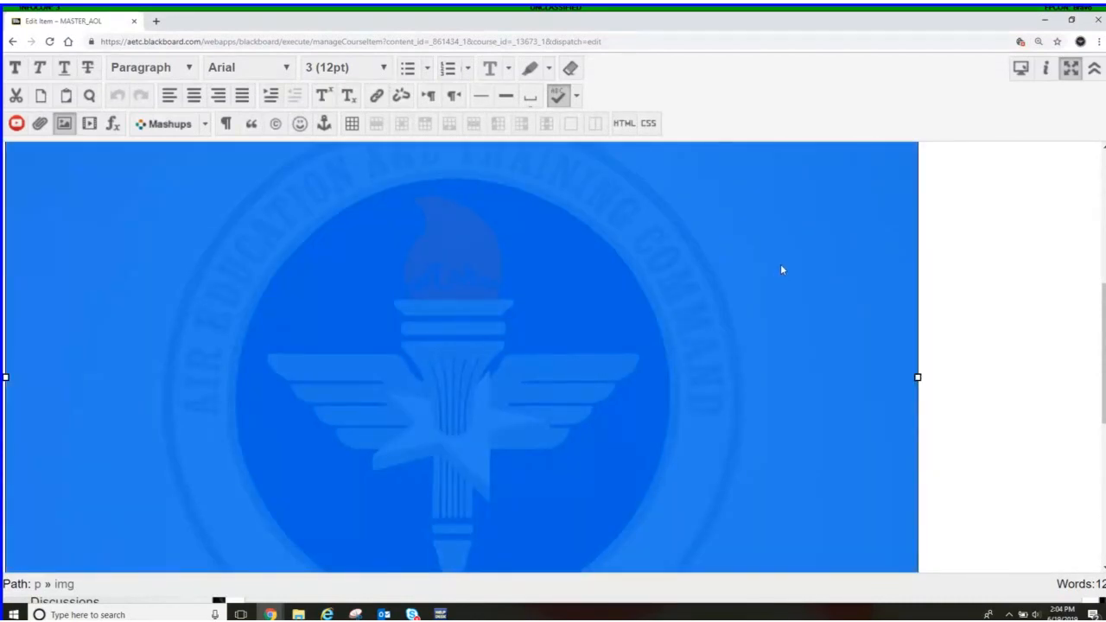
scroll(783, 270, "down", 5)
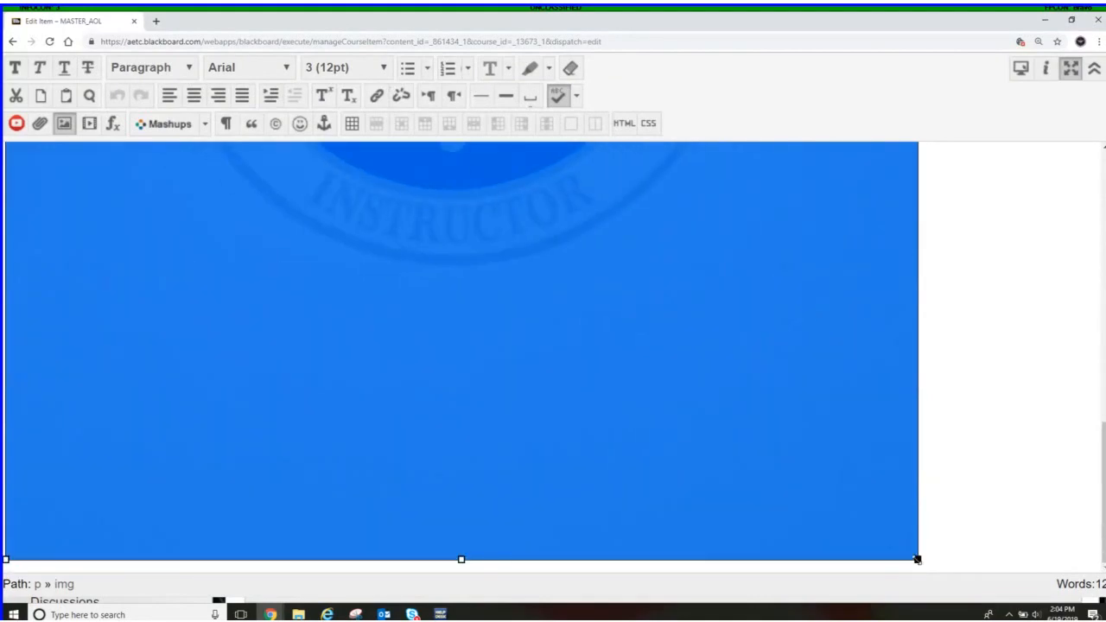
left_click_drag(918, 559, 538, 348)
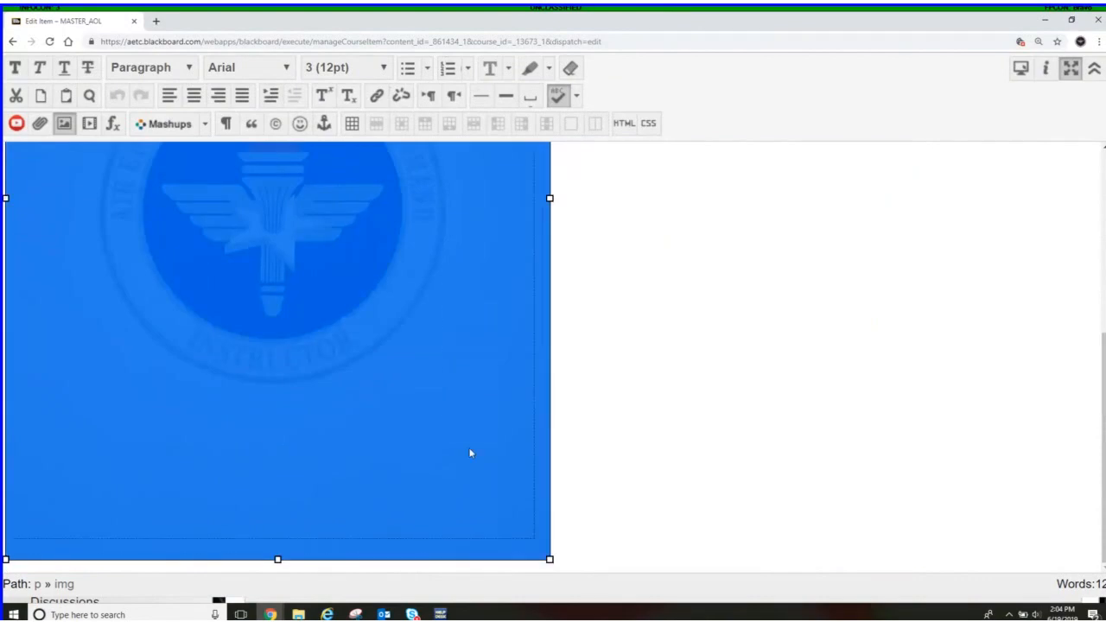
scroll(457, 412, "up", 3)
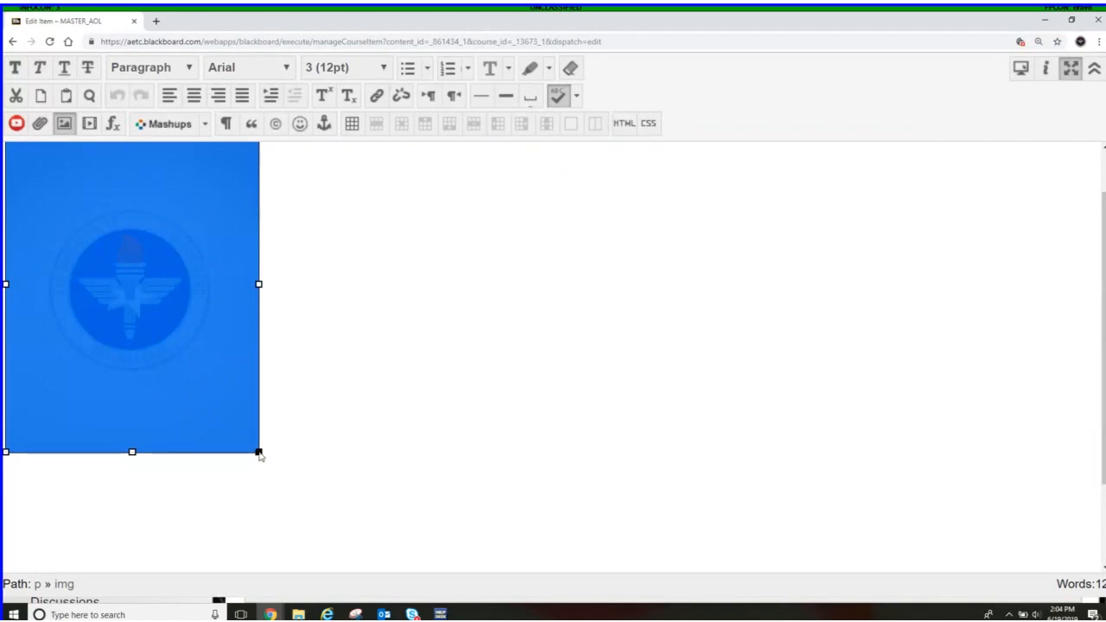
left_click_drag(259, 453, 206, 340)
scroll(271, 377, "up", 1)
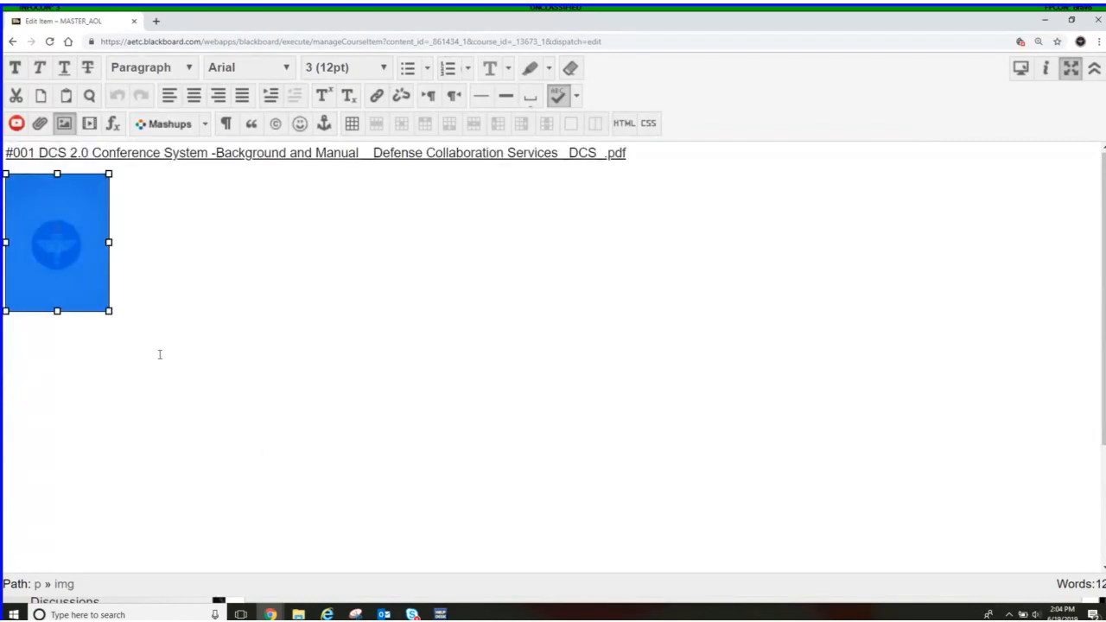
left_click_drag(111, 315, 128, 332)
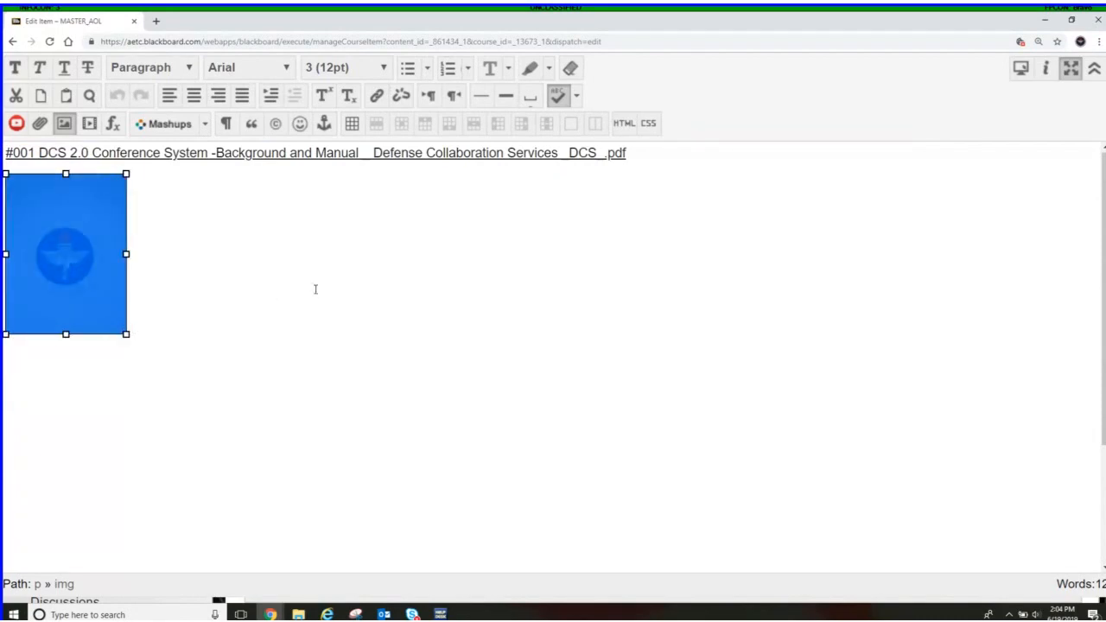
left_click(159, 336)
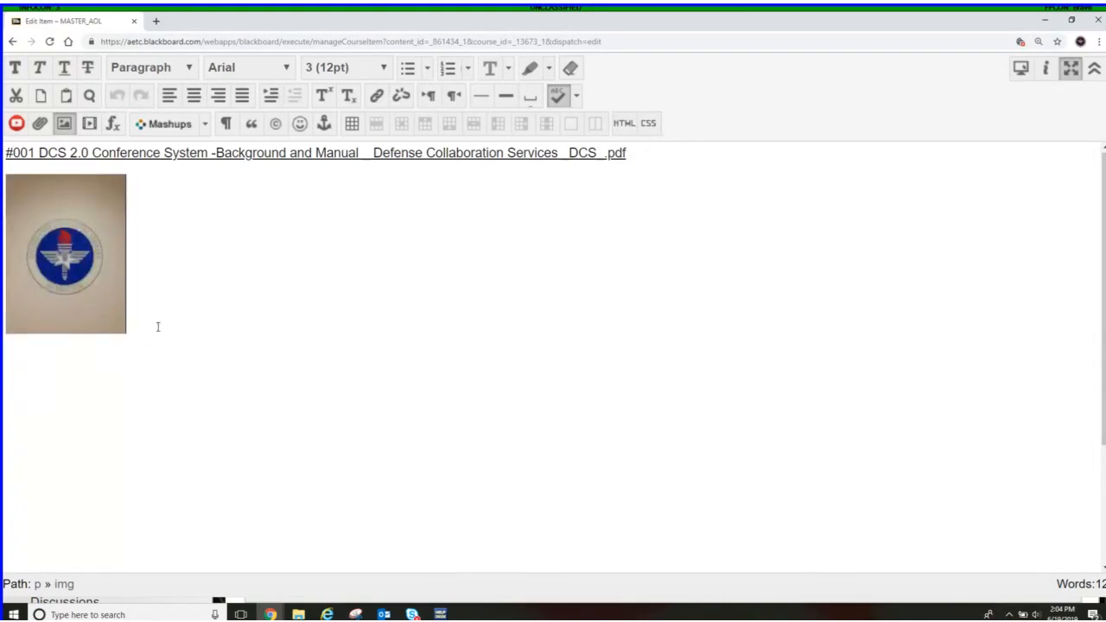
key("Return")
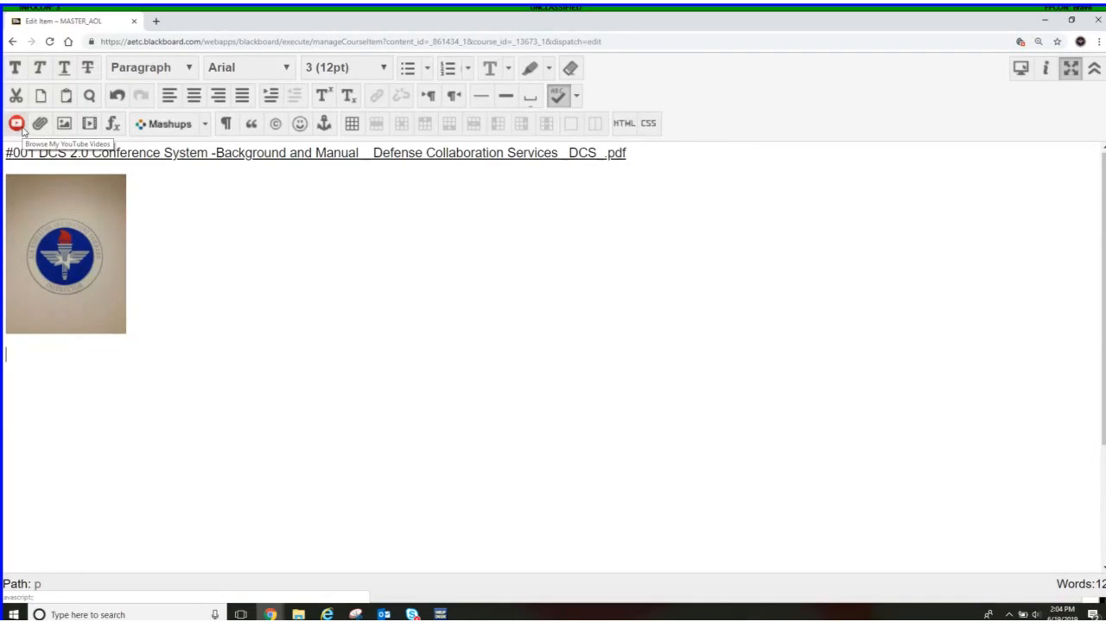
Examine the General and Source settings for inserting embedded media, closing the dialog without inserting anything
left_click(89, 125)
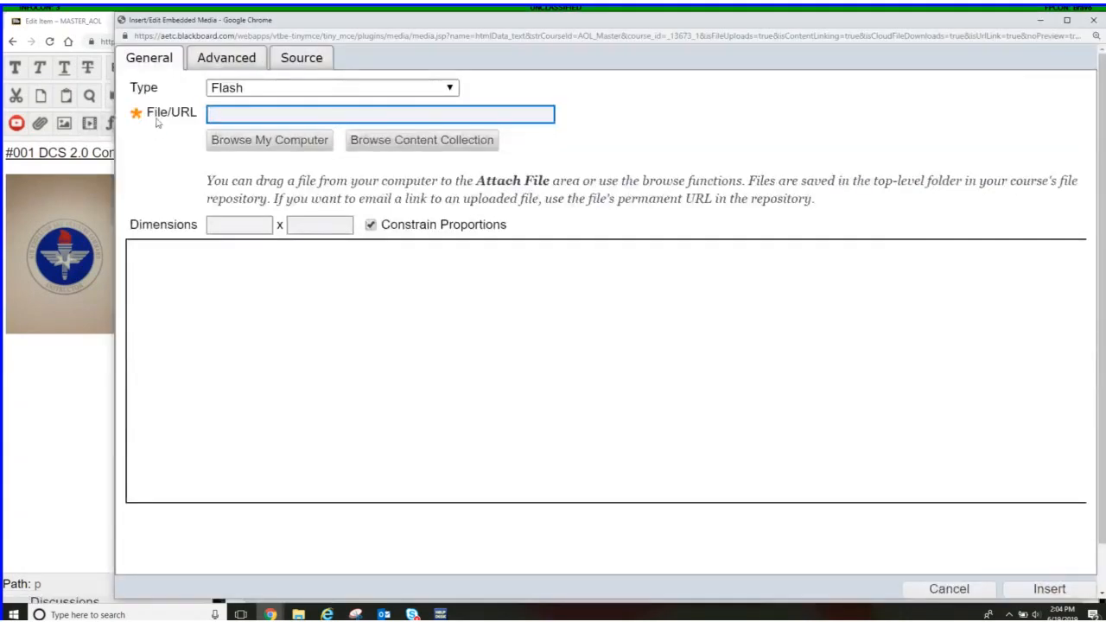
left_click(1042, 20)
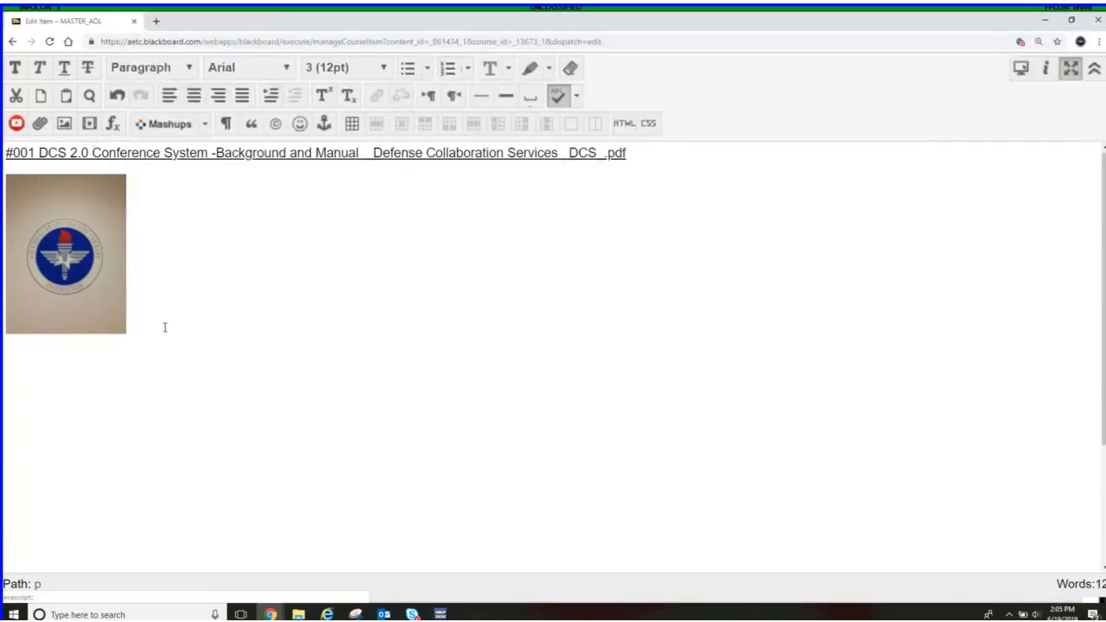
left_click(90, 124)
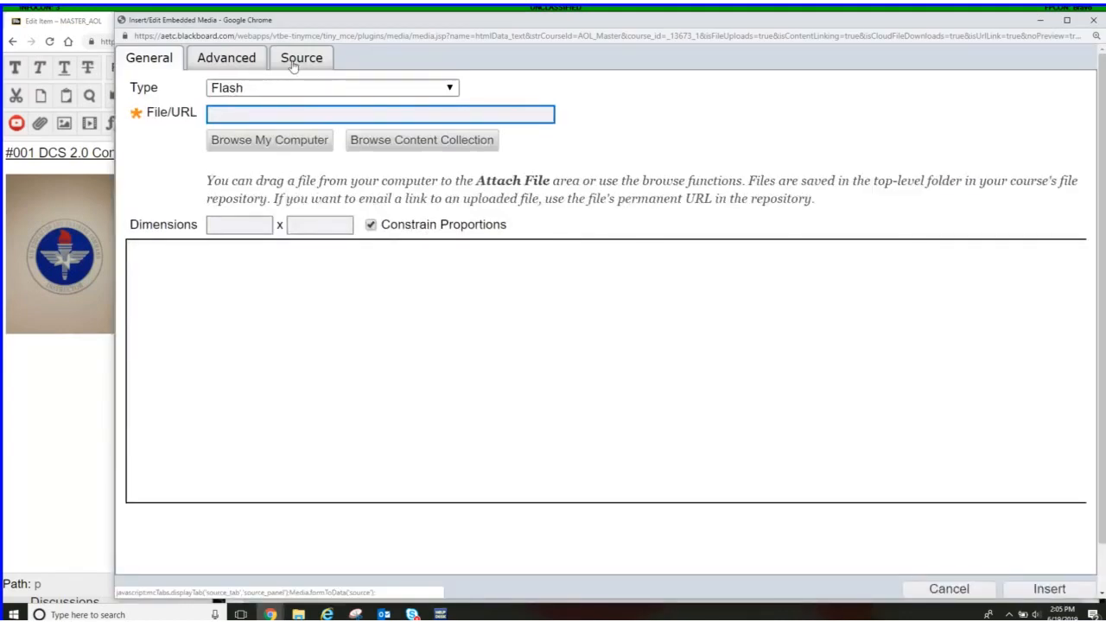
left_click(301, 58)
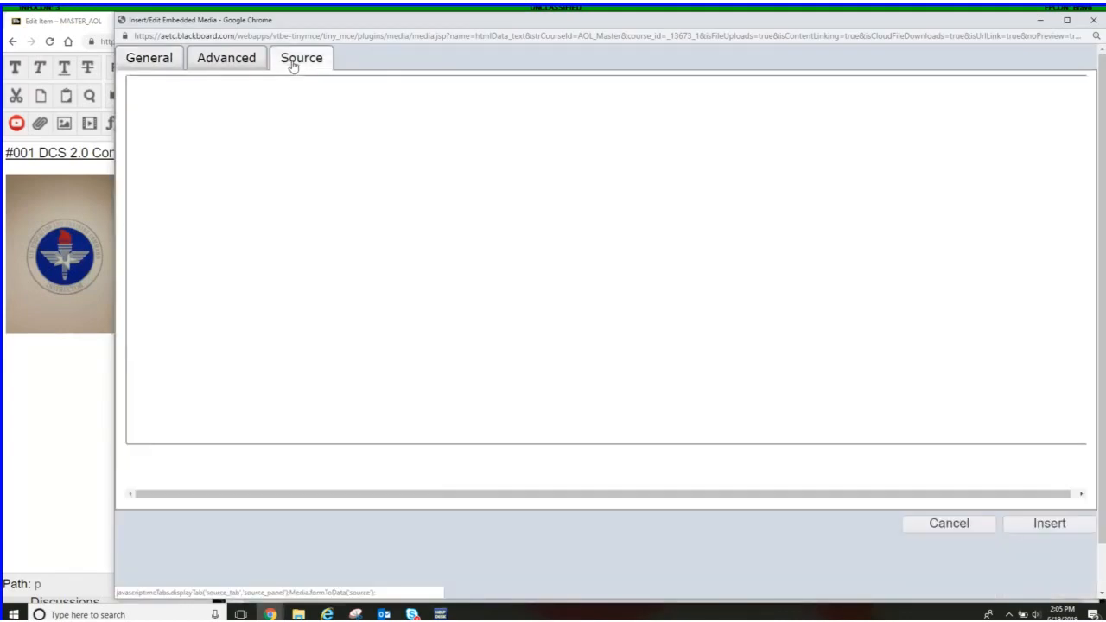
left_click(159, 69)
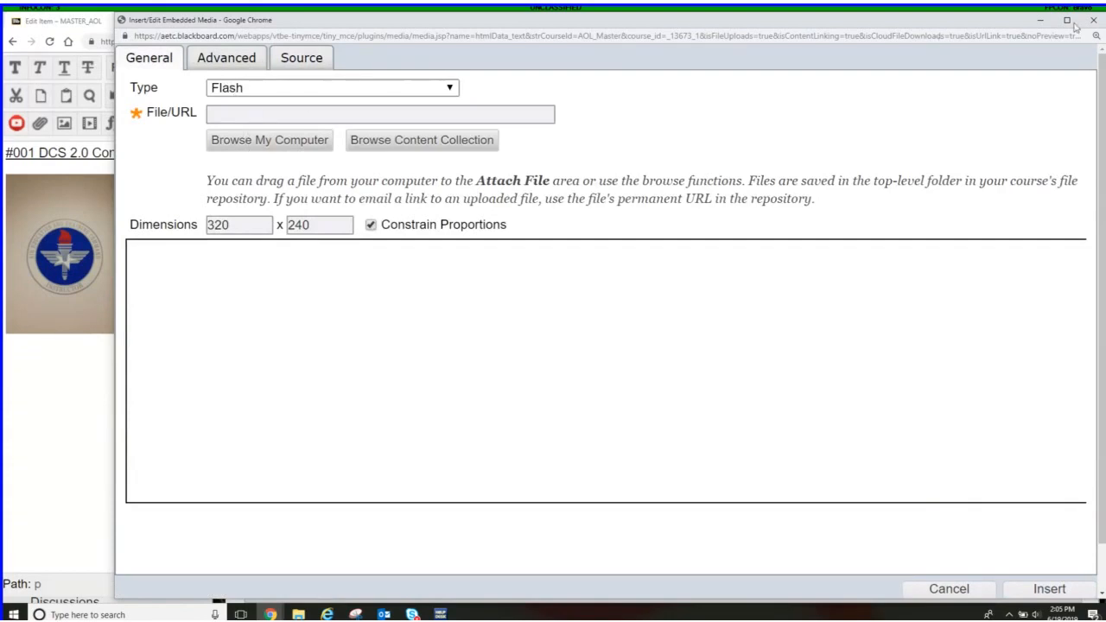
left_click(1093, 20)
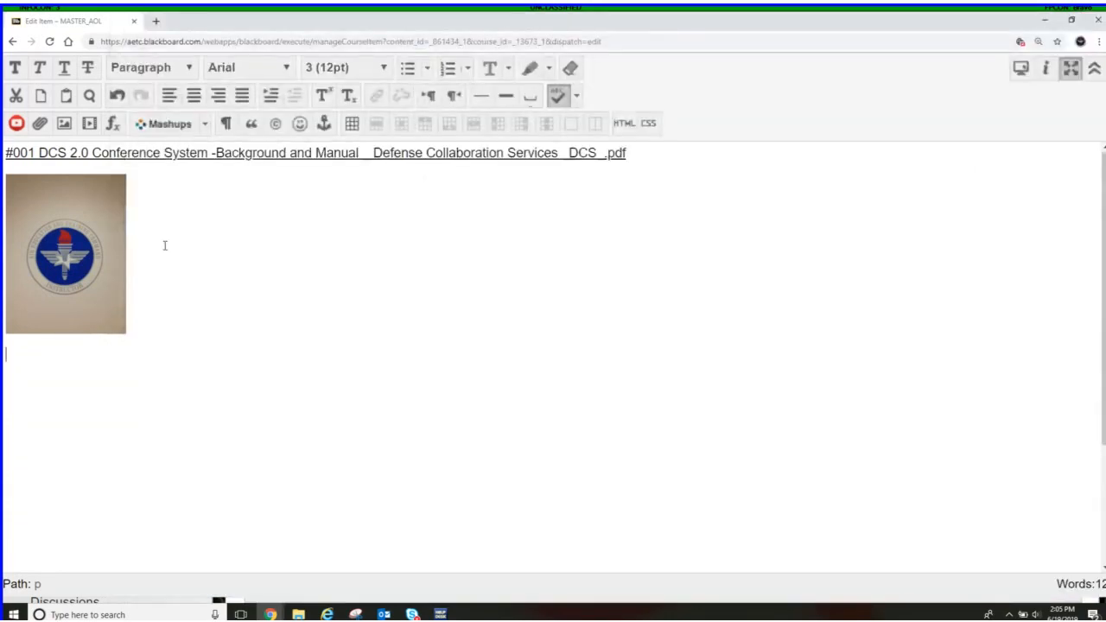
Start a YouTube Video mashup, search for "puppies" and select the "Funny And Cute Golden Retriever Puppies Compilation #36" video
left_click(206, 126)
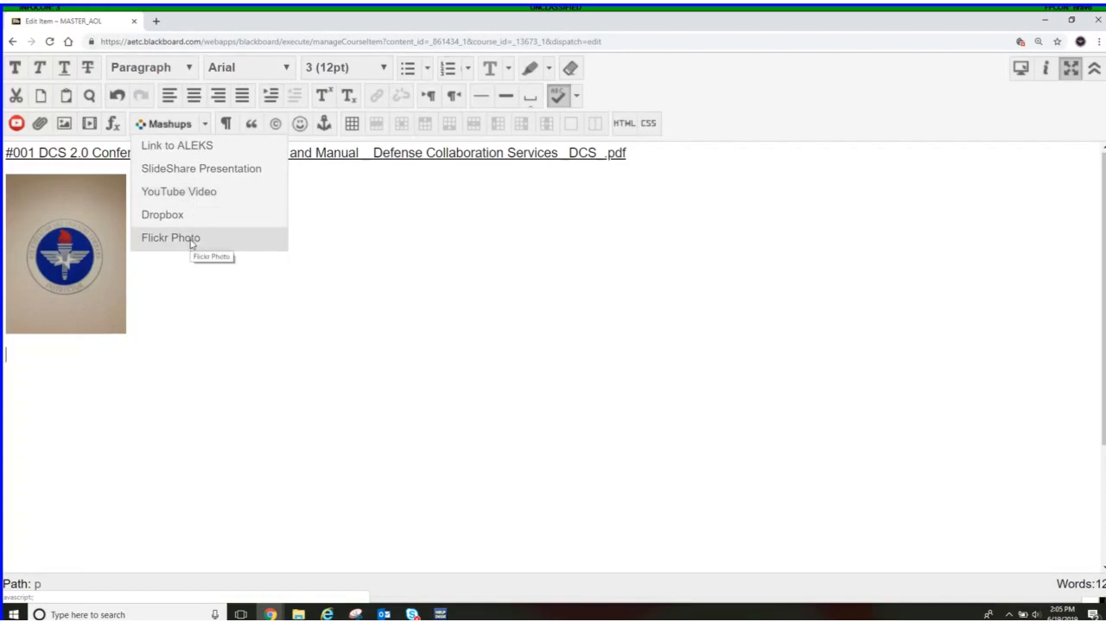
left_click(180, 193)
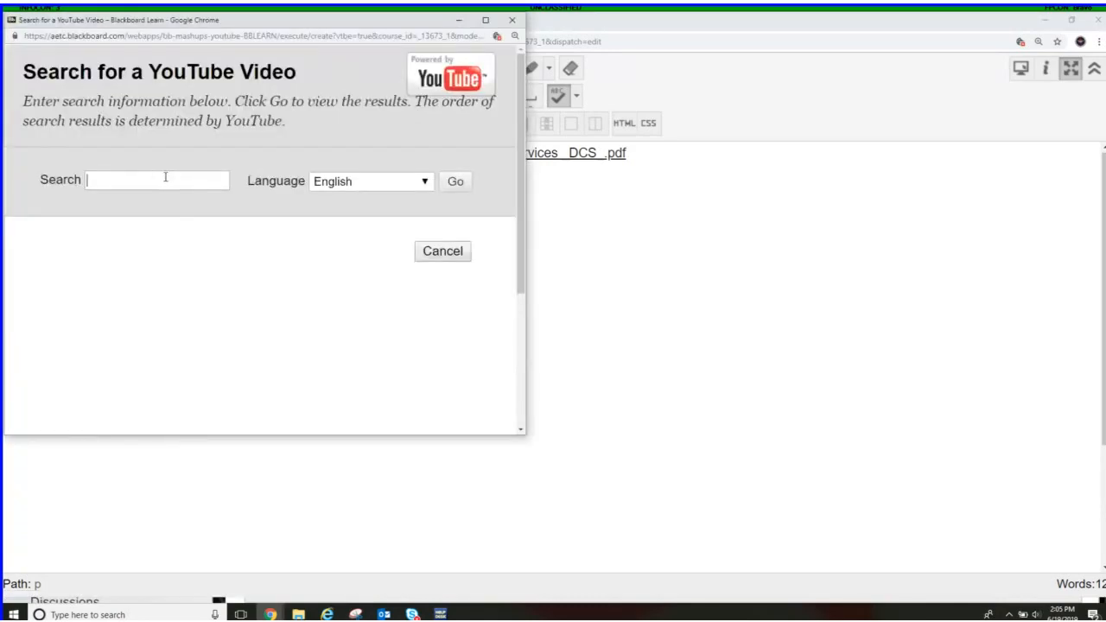
left_click(165, 177)
type("puppies")
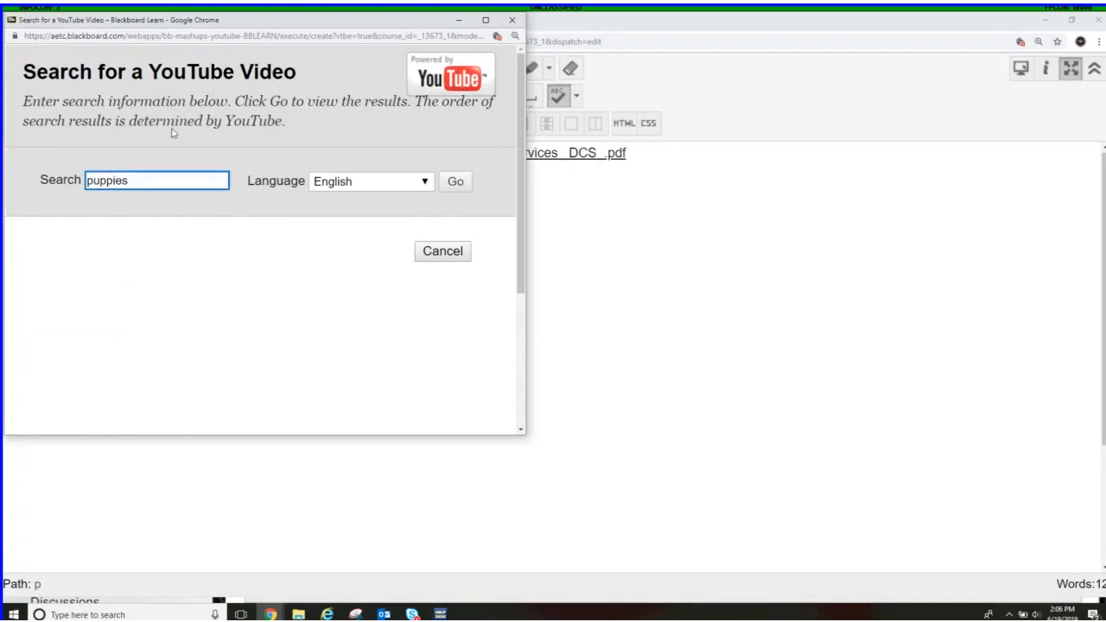
left_click(458, 183)
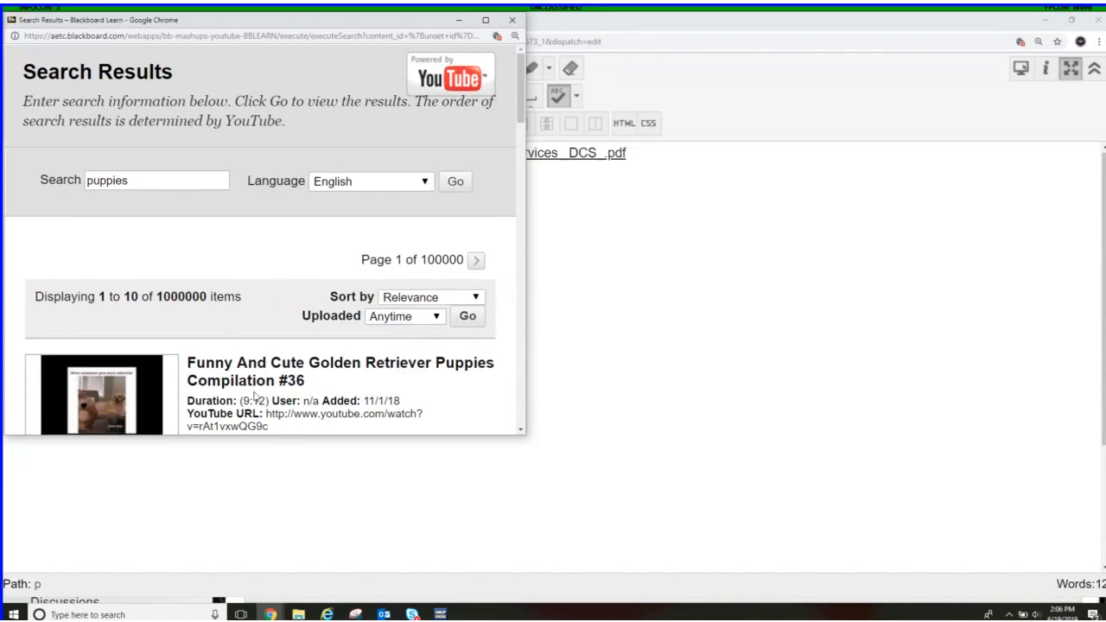
scroll(284, 378, "down", 2)
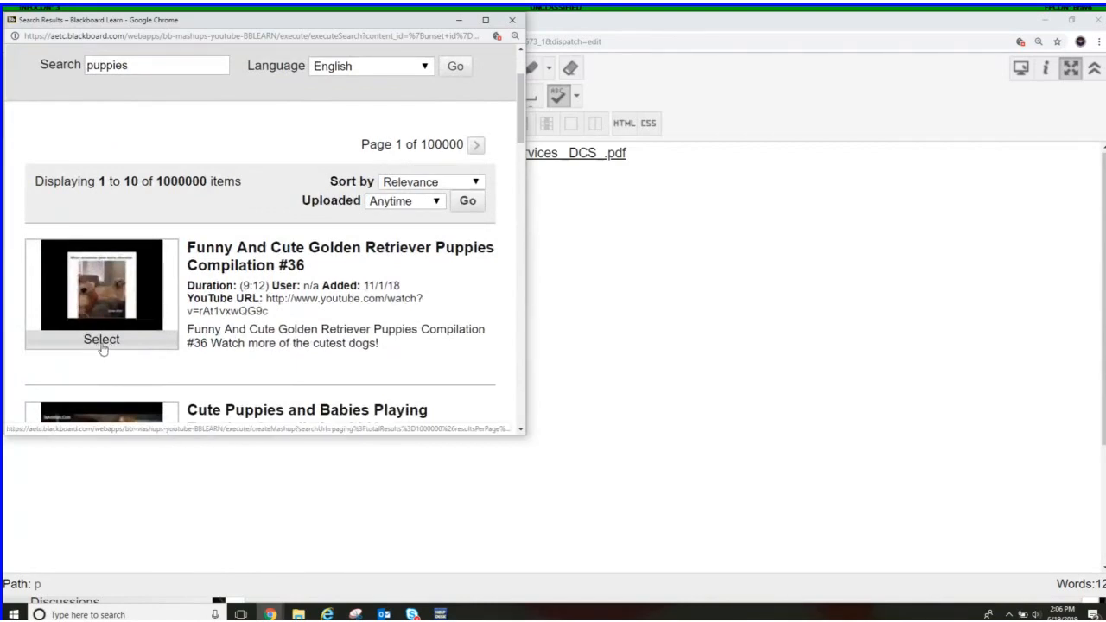
left_click(101, 346)
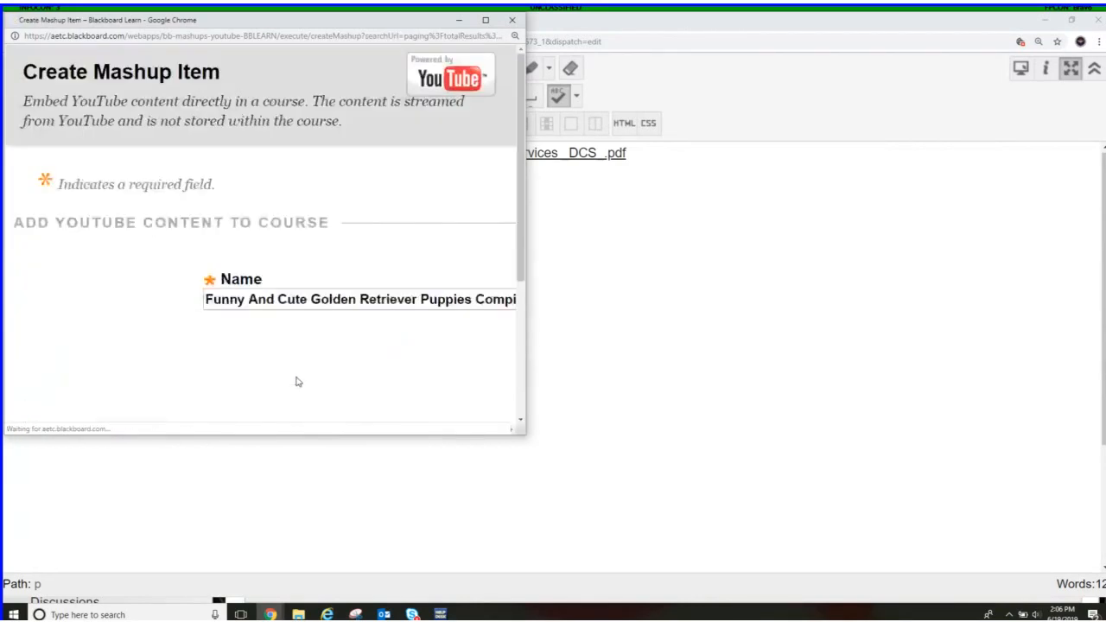
Set the mashup's view to Embed Video with the YouTube URL shown, and submit it to insert the video below the image
scroll(430, 223, "down", 2)
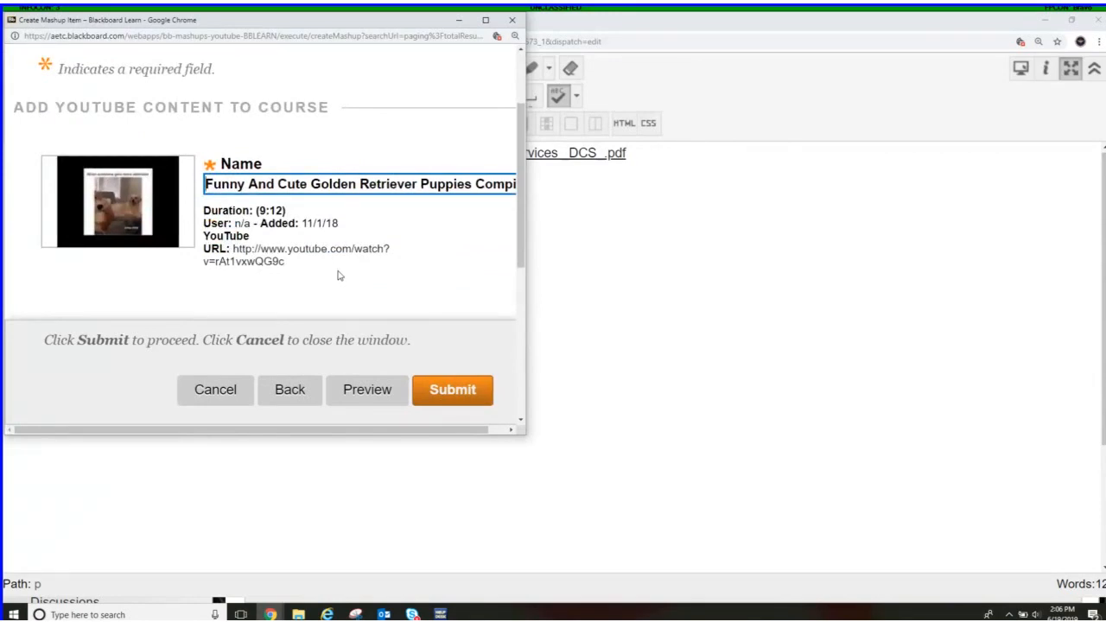
scroll(355, 238, "down", 5)
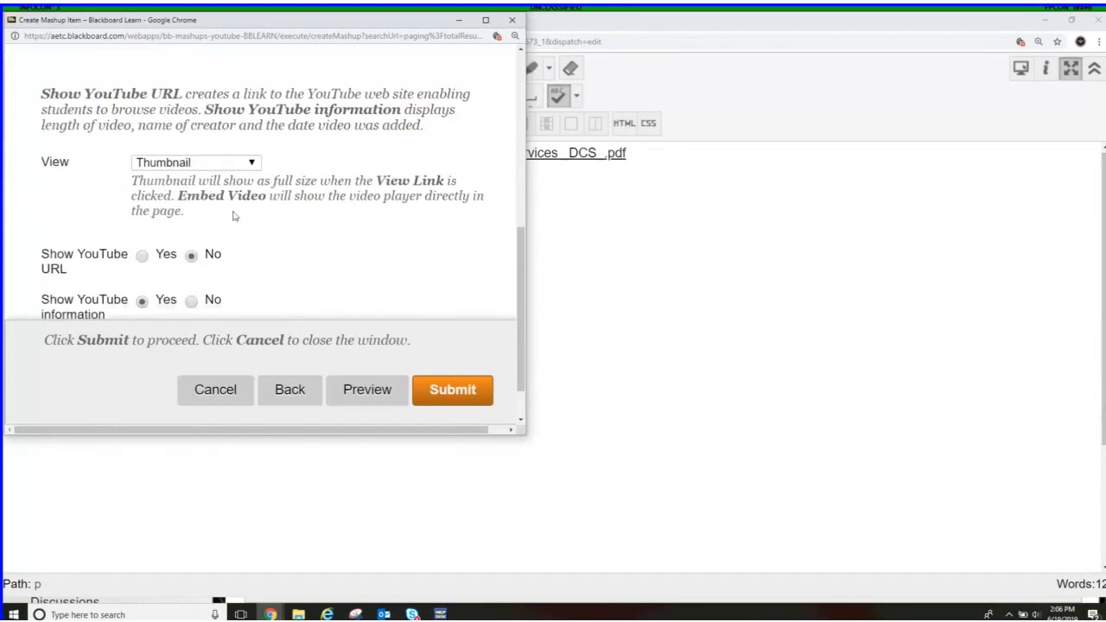
scroll(310, 236, "up", 5)
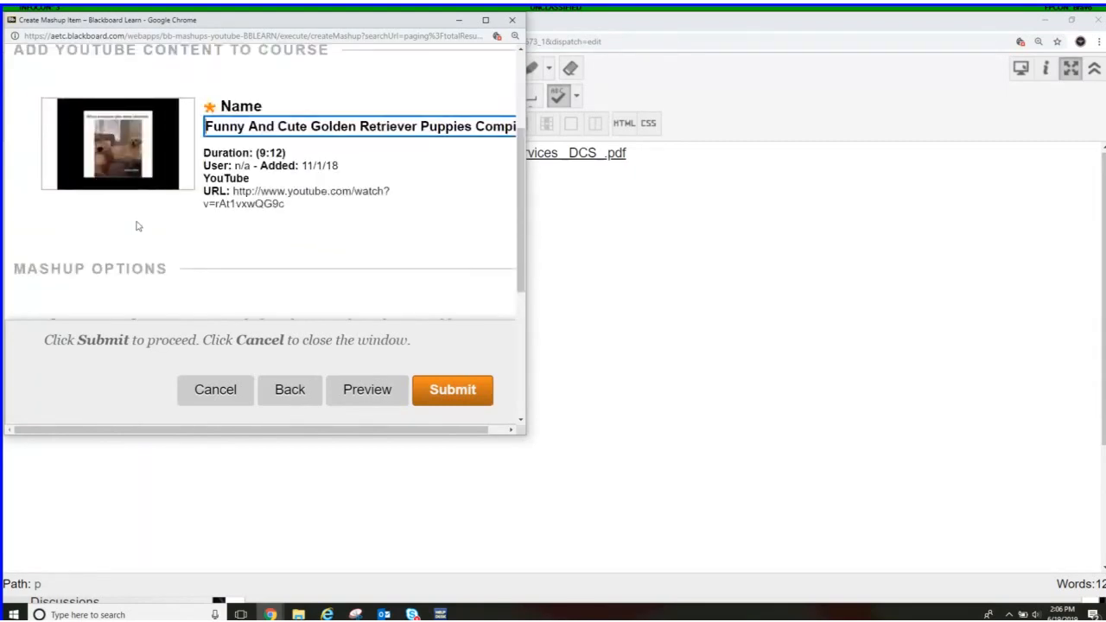
scroll(136, 224, "down", 3)
scroll(136, 225, "down", 1)
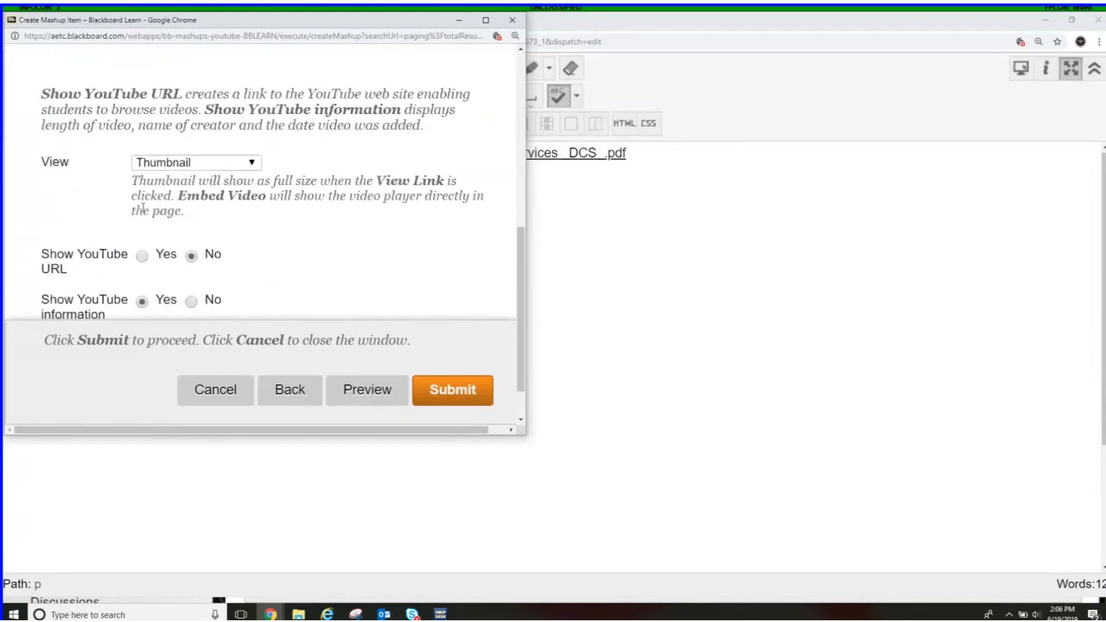
left_click(138, 165)
left_click(167, 204)
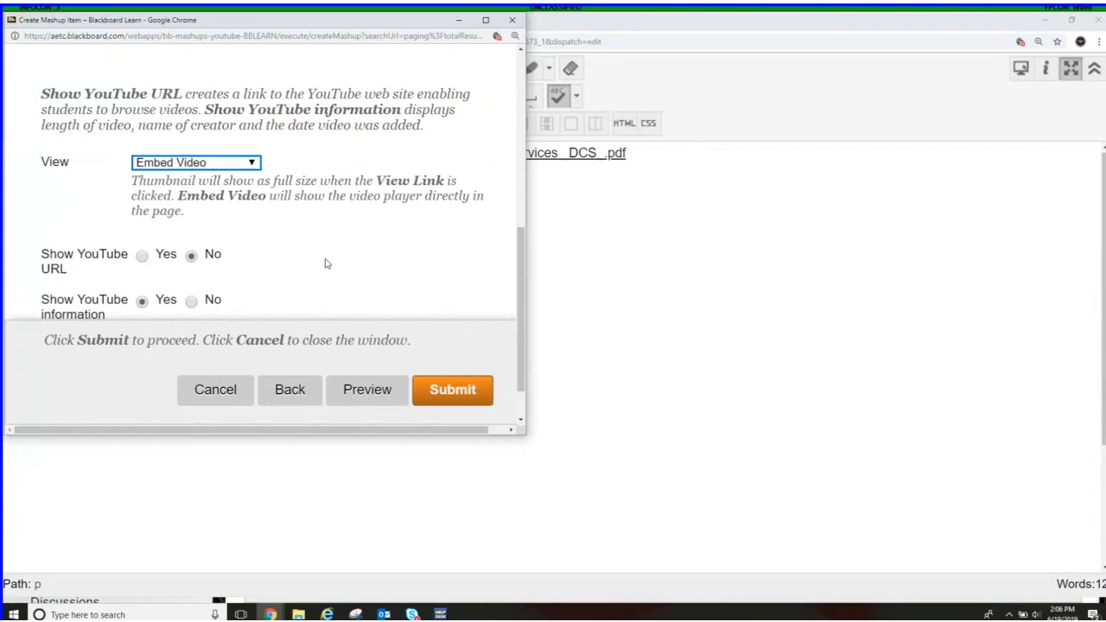
left_click(141, 256)
left_click(437, 395)
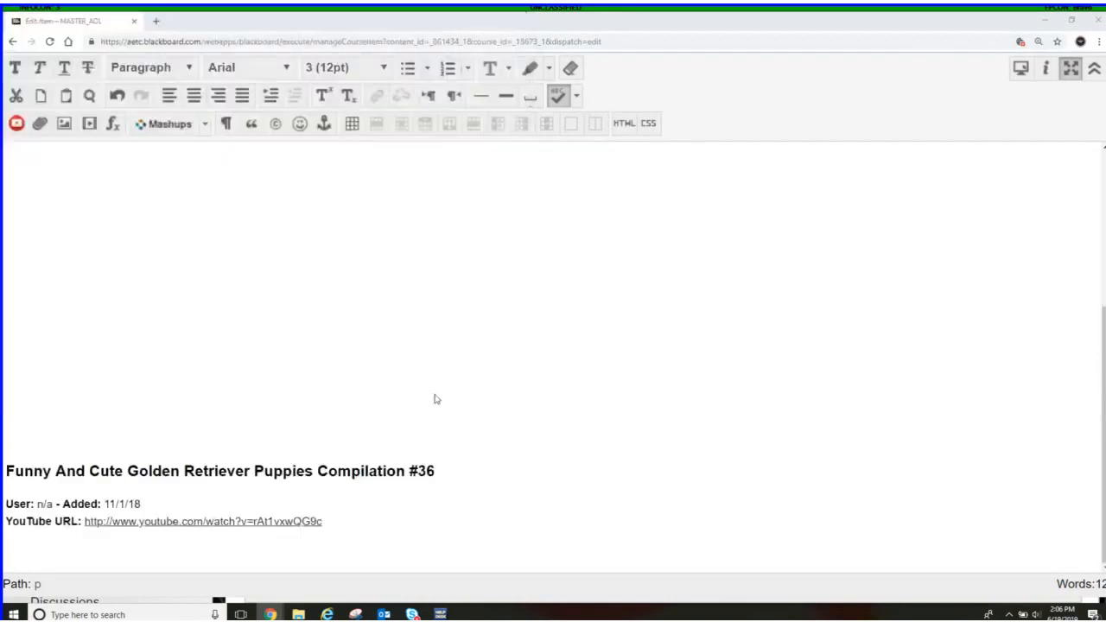
scroll(420, 371, "up", 2)
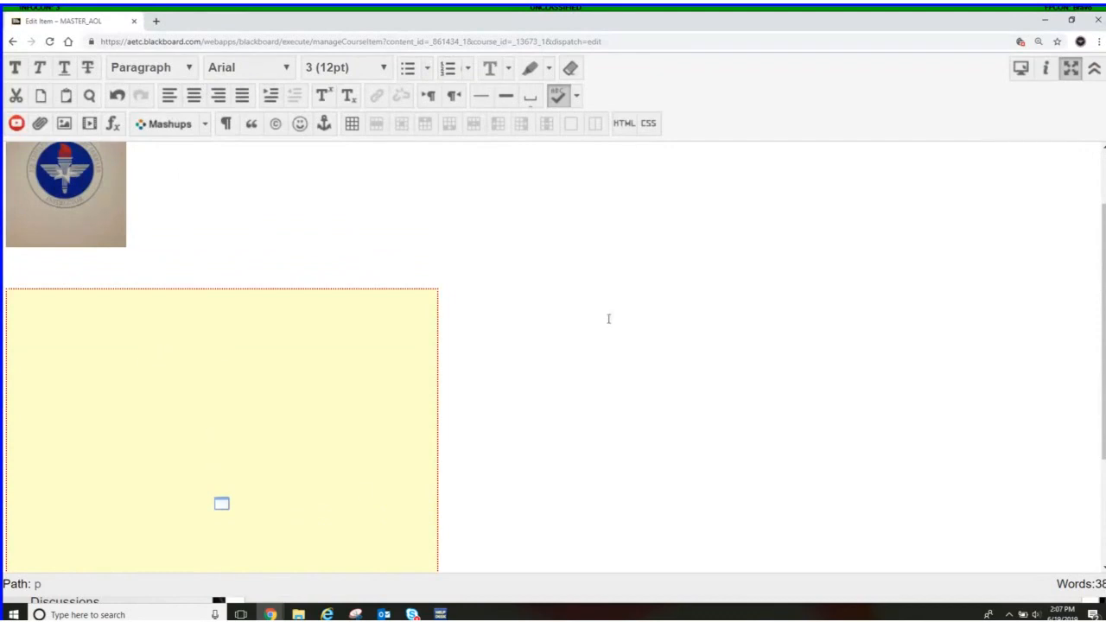
Leave the full-screen editor, submit Item 1 and check its PDF link, image and embedded video on the Sub Page
left_click(1073, 71)
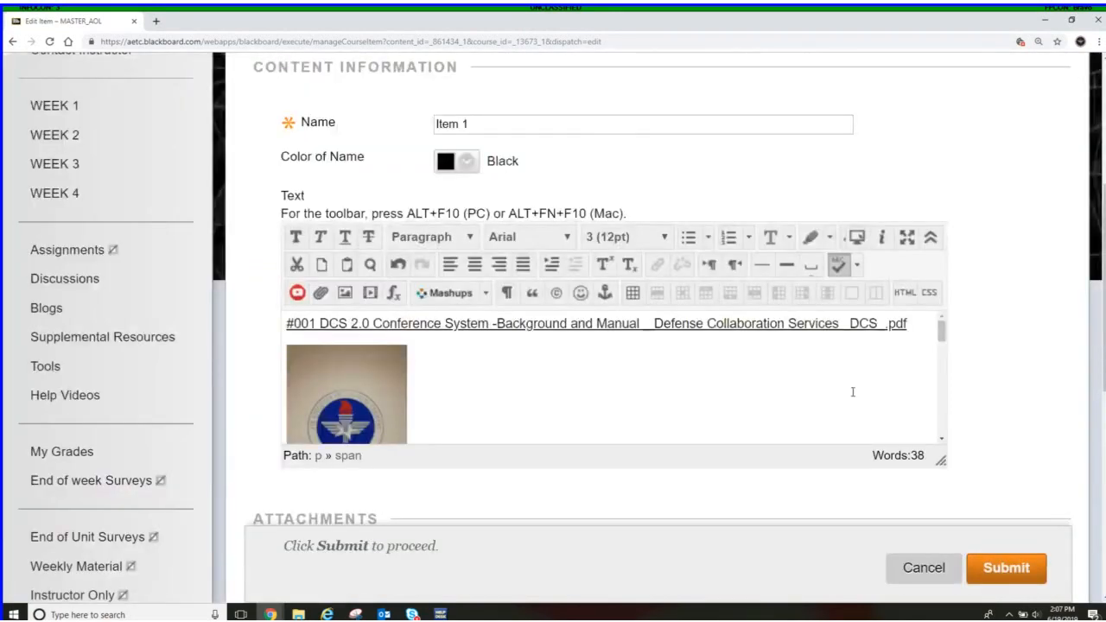
left_click(1020, 570)
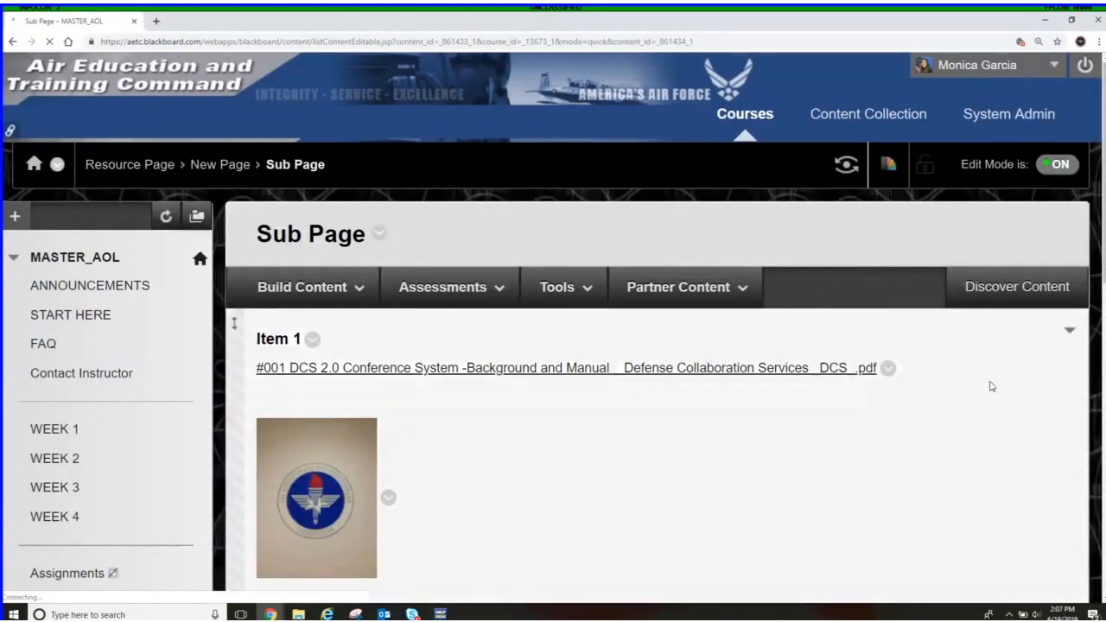
scroll(951, 389, "down", 3)
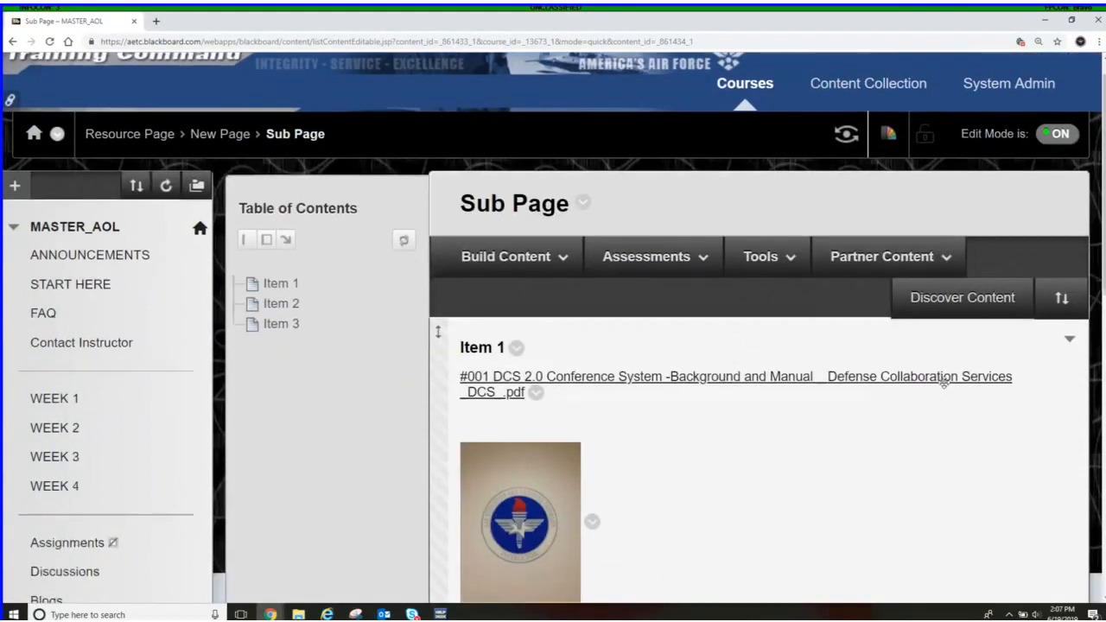
scroll(946, 387, "down", 3)
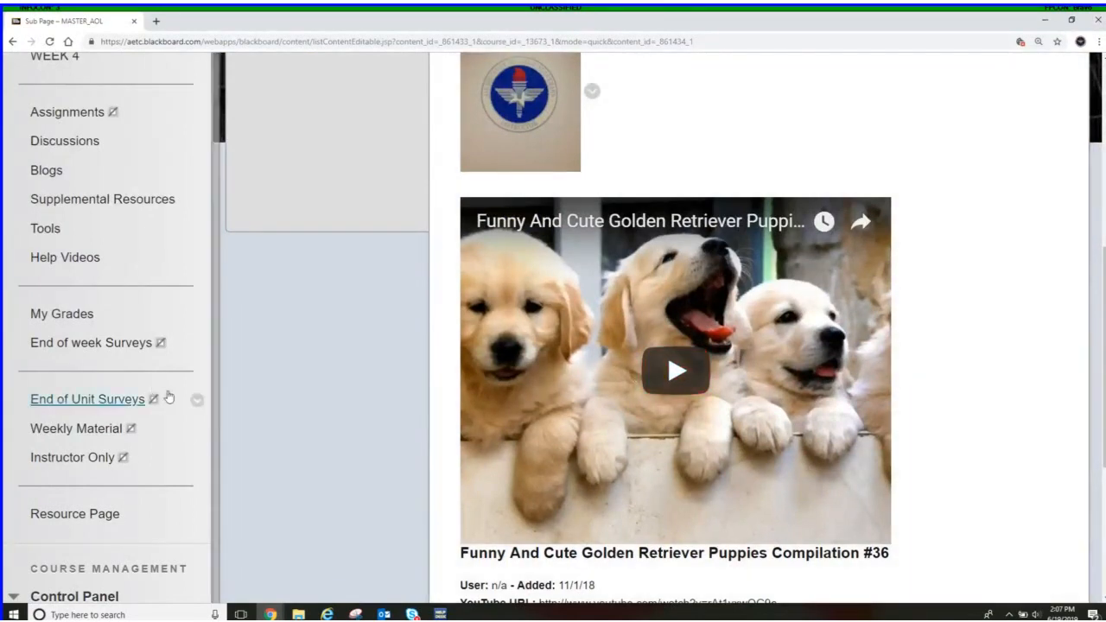
Open the WEEK 1 content area and review its overview, assignment table and the Module 1 and Module 2 entries
scroll(166, 398, "up", 3)
scroll(168, 397, "up", 1)
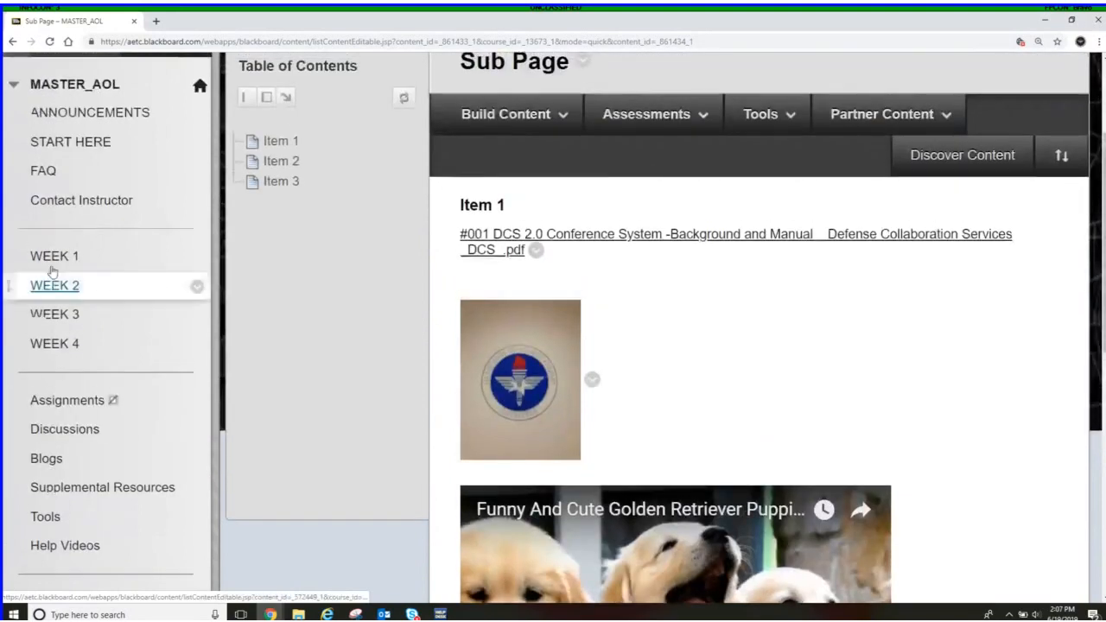
left_click(54, 258)
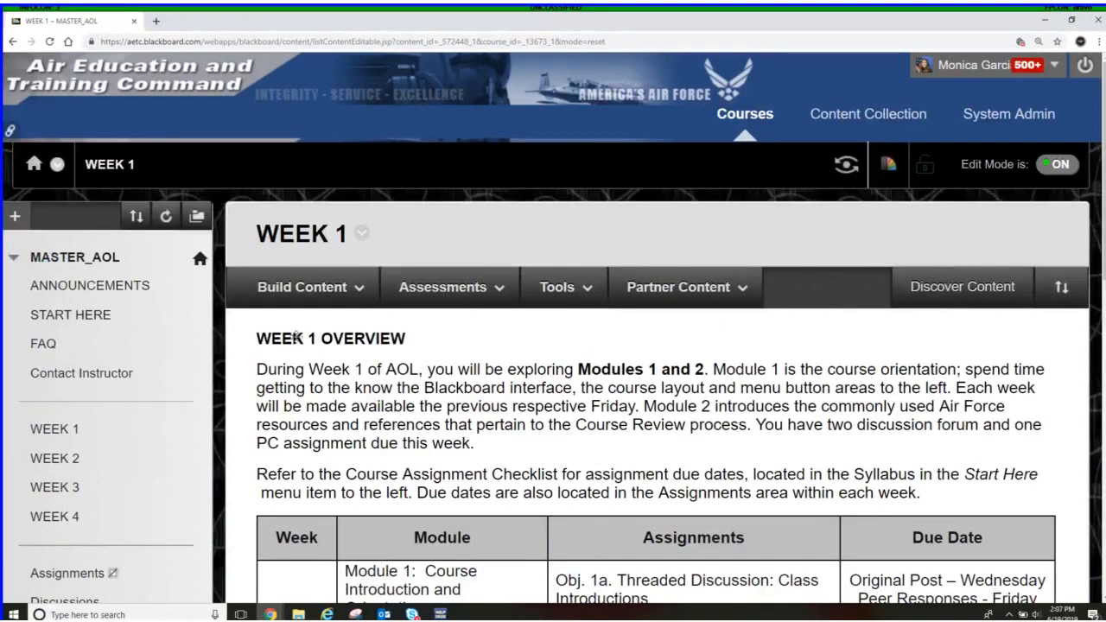
scroll(397, 356, "down", 6)
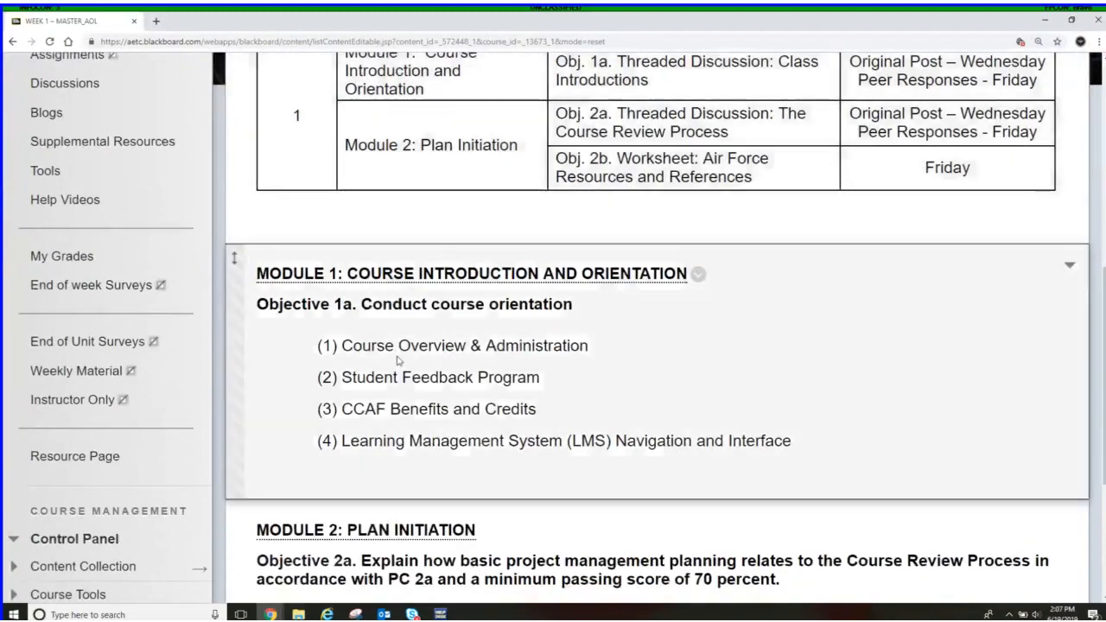
scroll(397, 357, "down", 1)
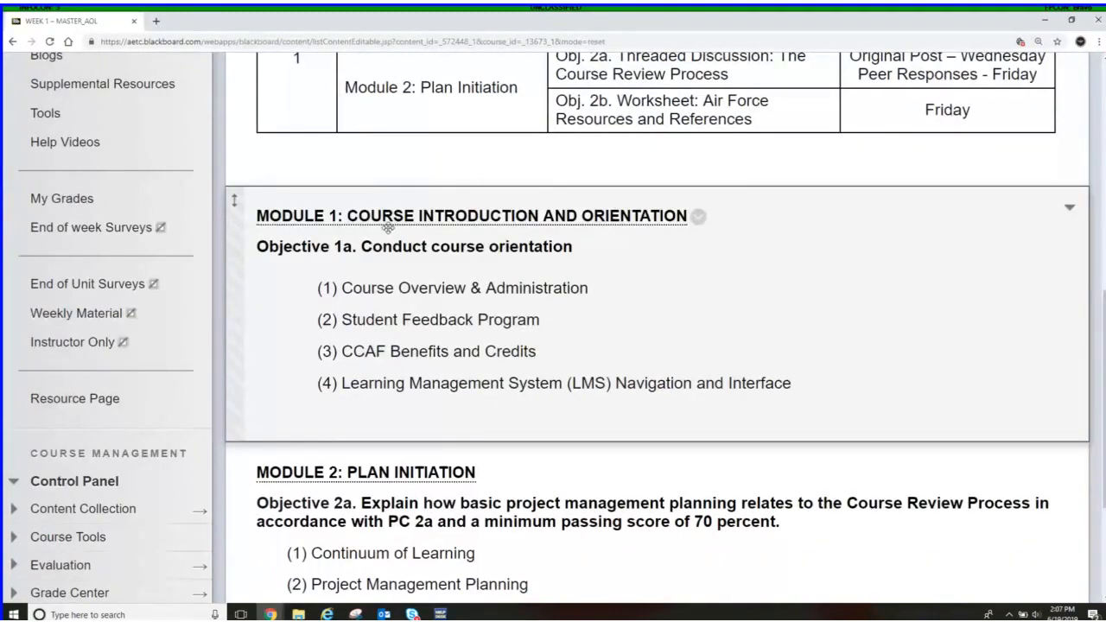
scroll(395, 400, "down", 2)
scroll(395, 399, "down", 1)
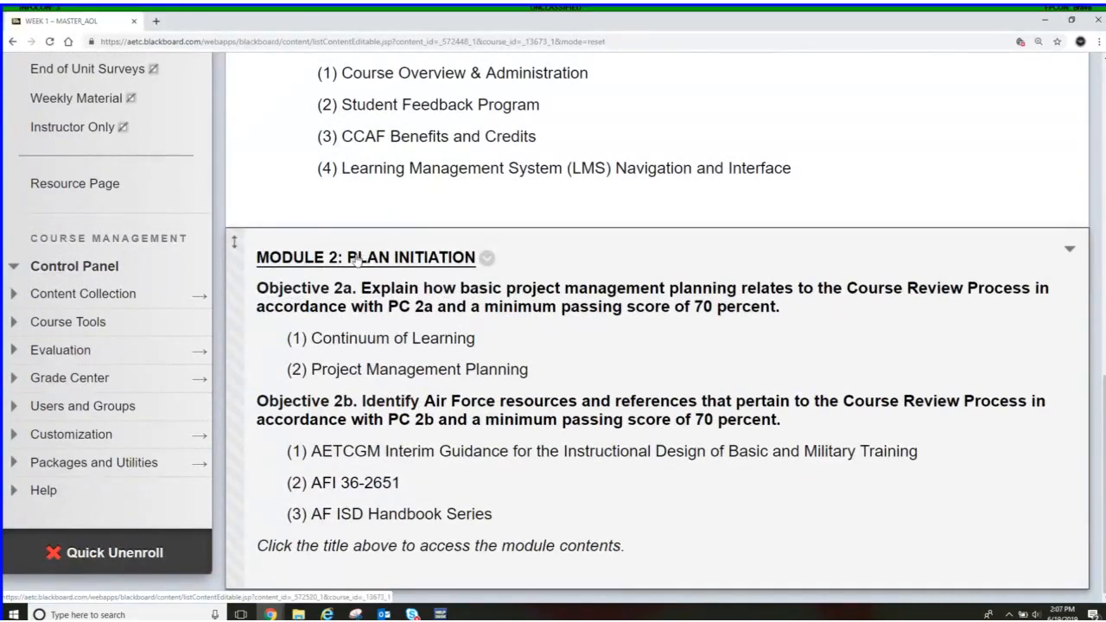
scroll(363, 285, "up", 2)
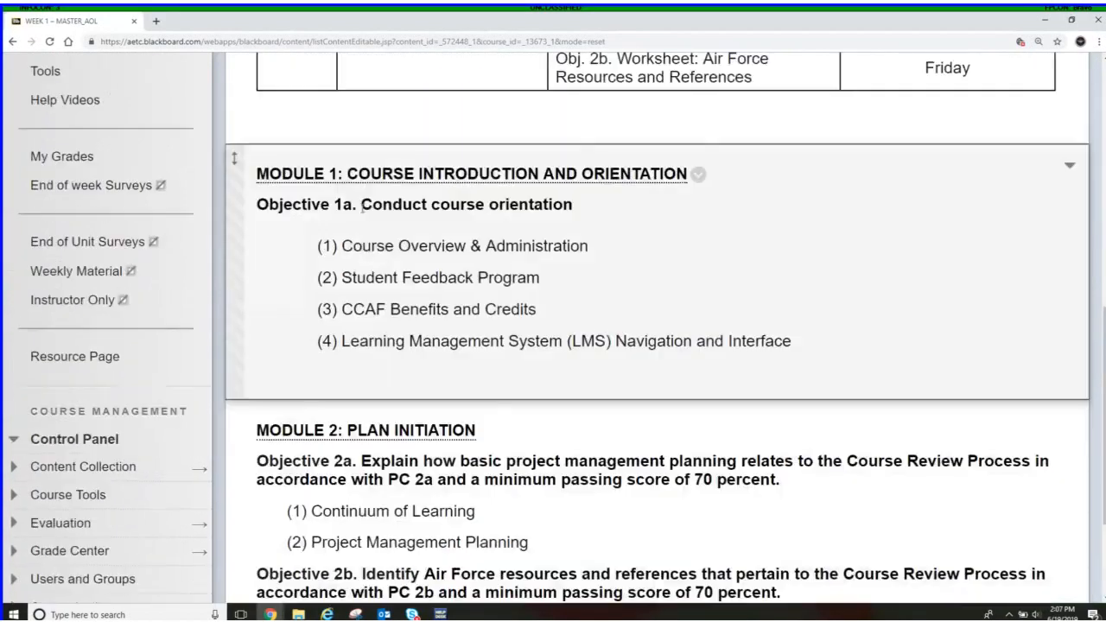
scroll(365, 311, "up", 2)
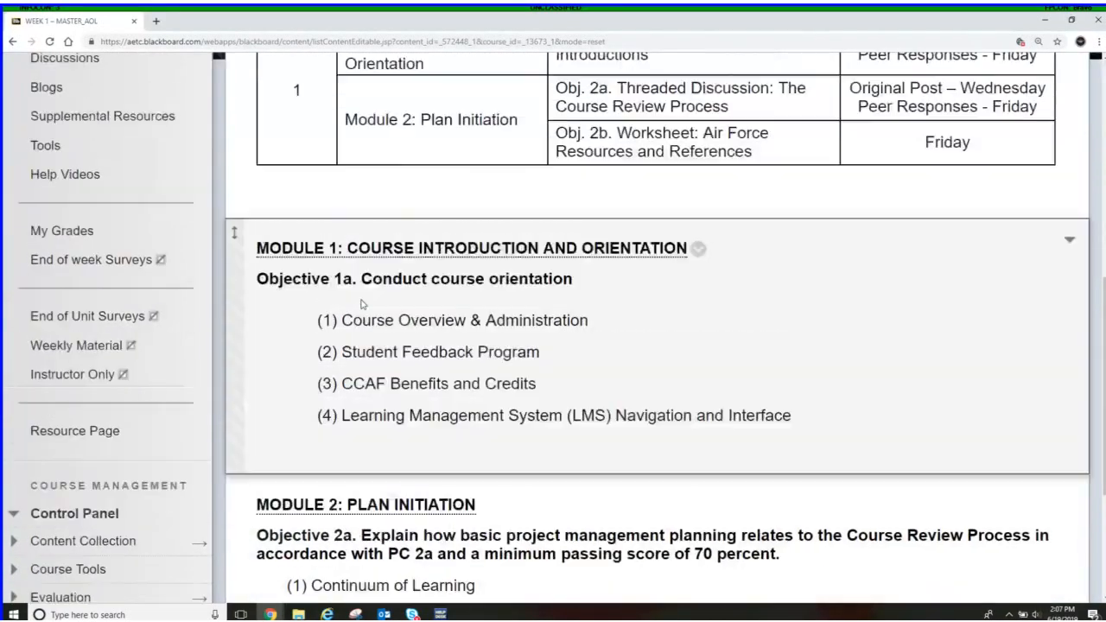
scroll(360, 298, "up", 2)
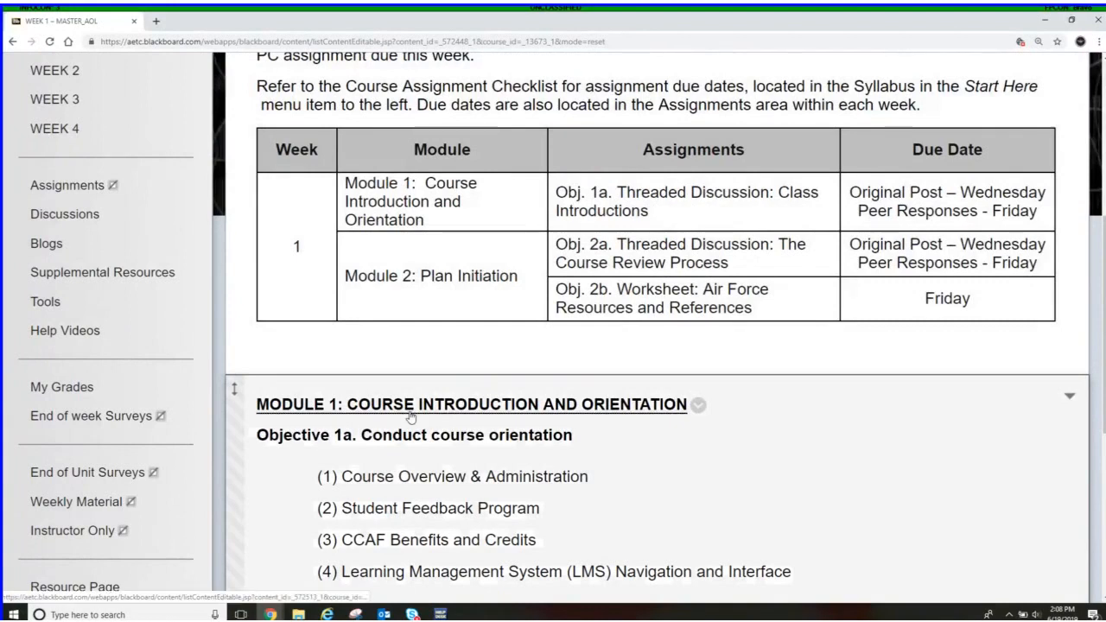
Open MODULE 2: PLAN INITIATION and read the introductions for Objectives 2a and 2b
scroll(411, 417, "down", 3)
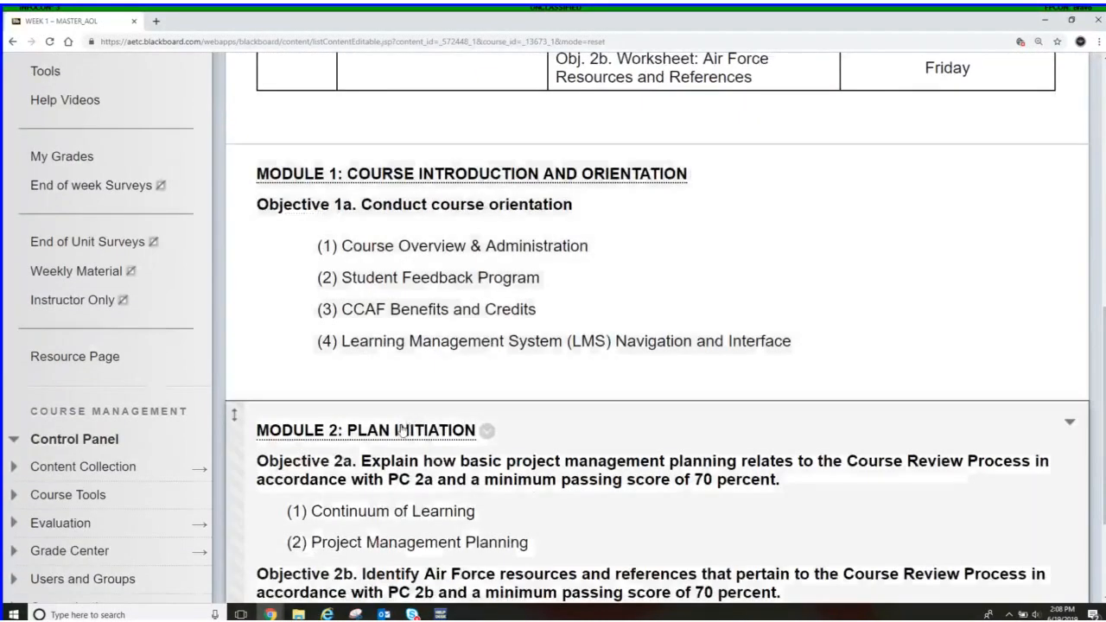
left_click(401, 432)
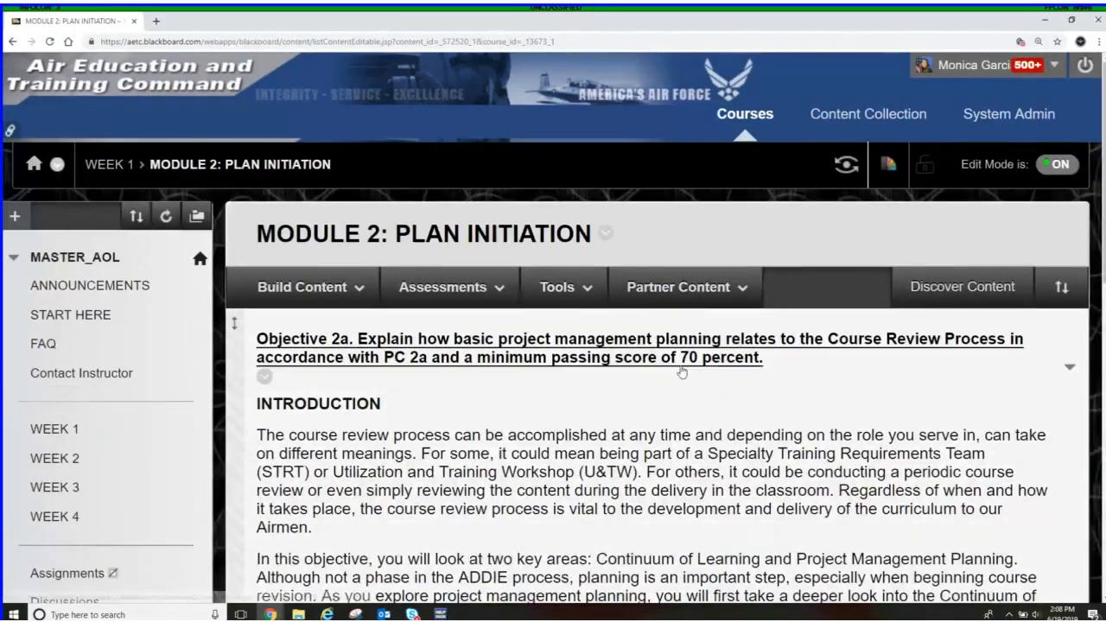
scroll(683, 372, "down", 2)
scroll(682, 372, "down", 1)
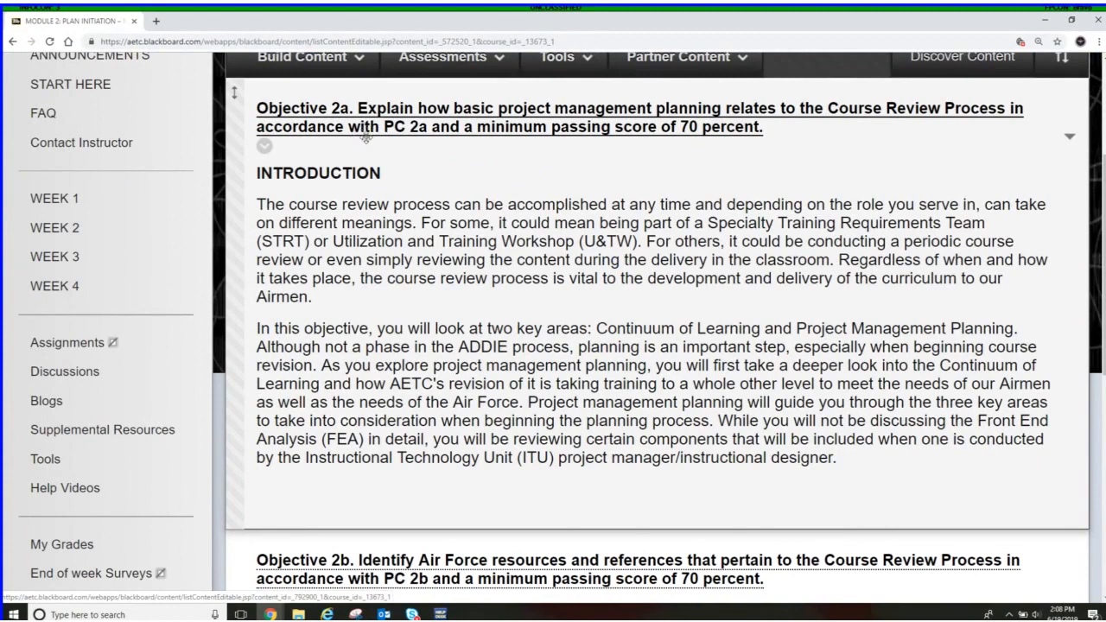
scroll(370, 134, "down", 3)
scroll(389, 177, "down", 2)
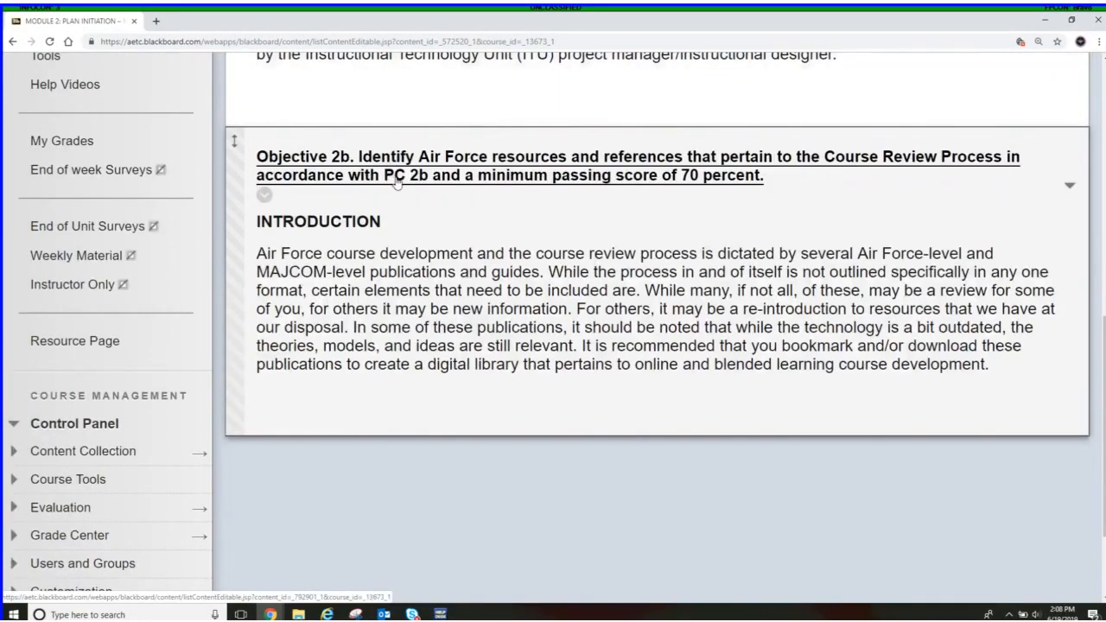
Open Objective 2b and examine its Air Force resource links and the Progress Check 2b worksheet assignment
left_click(397, 180)
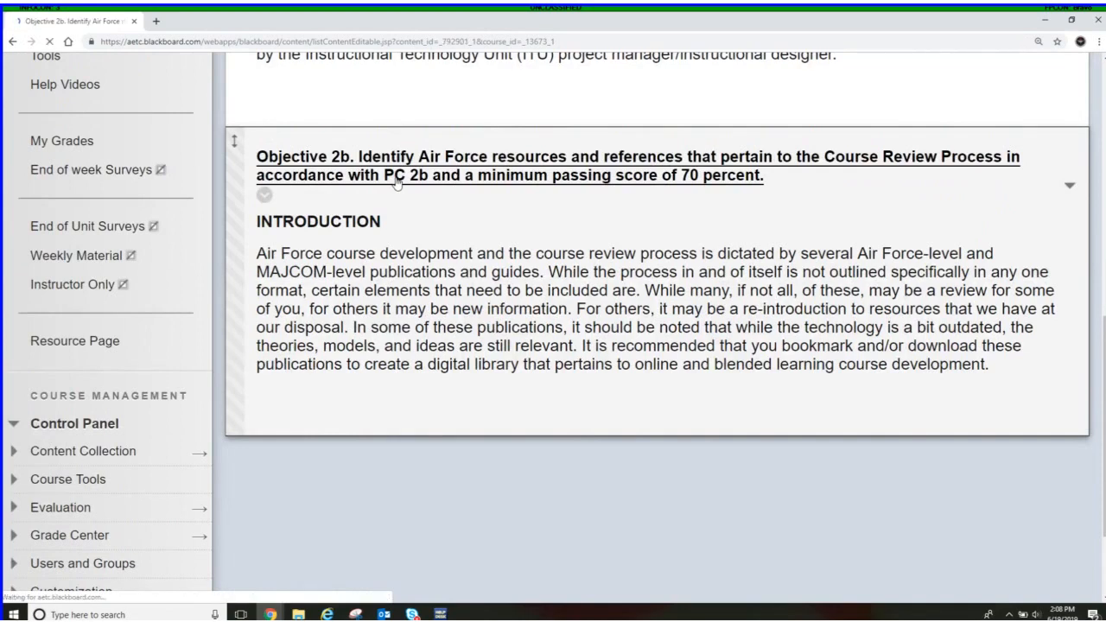
scroll(581, 346, "down", 6)
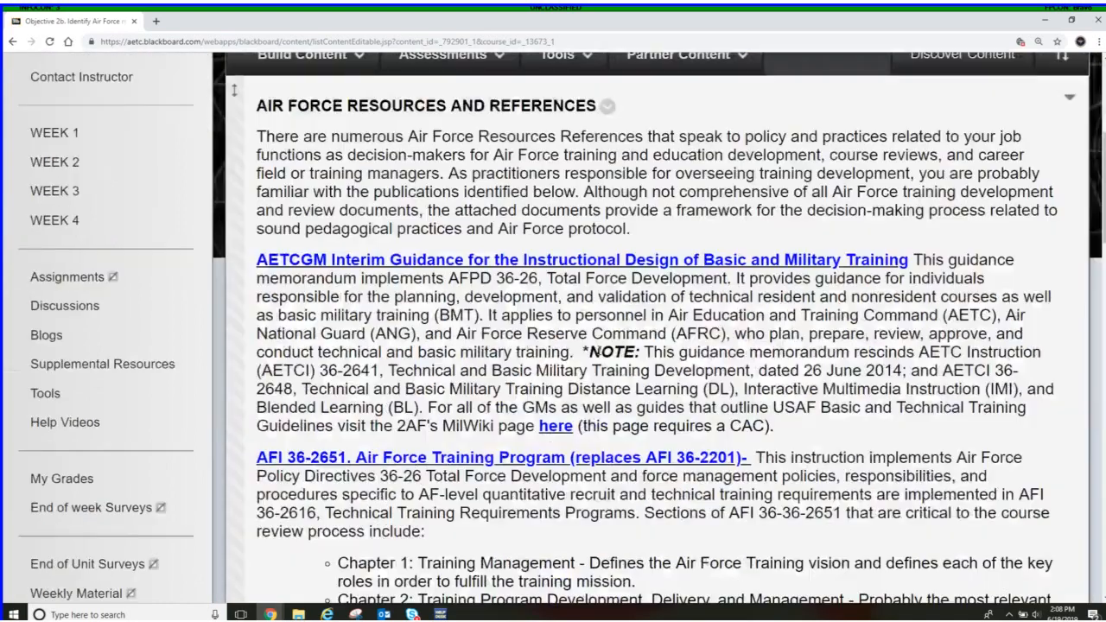
scroll(599, 350, "down", 6)
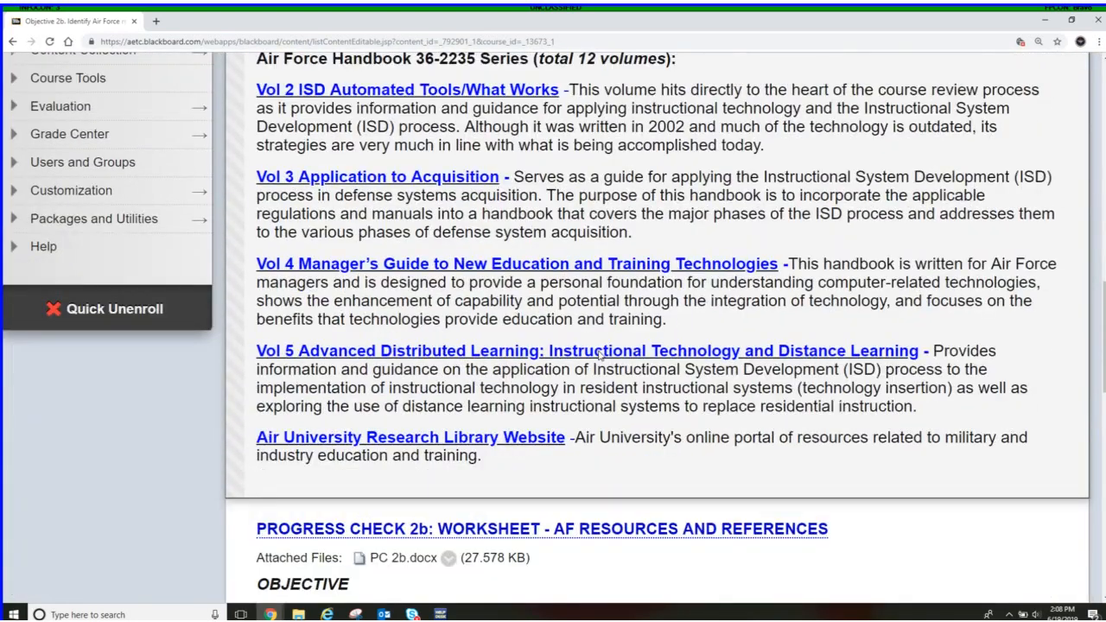
scroll(599, 353, "down", 4)
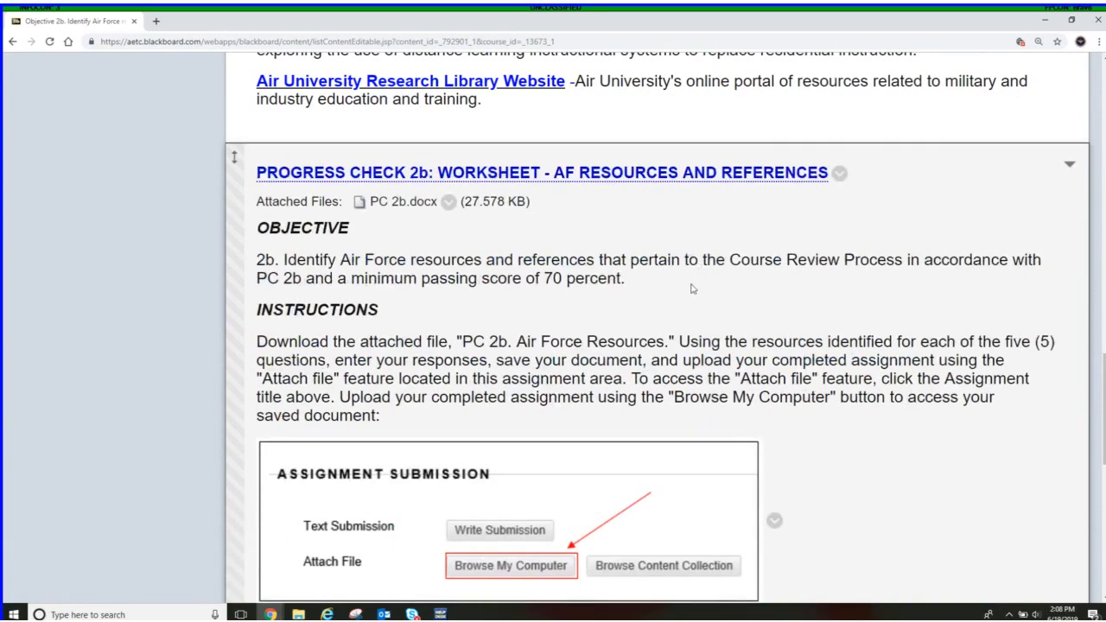
scroll(635, 290, "up", 2)
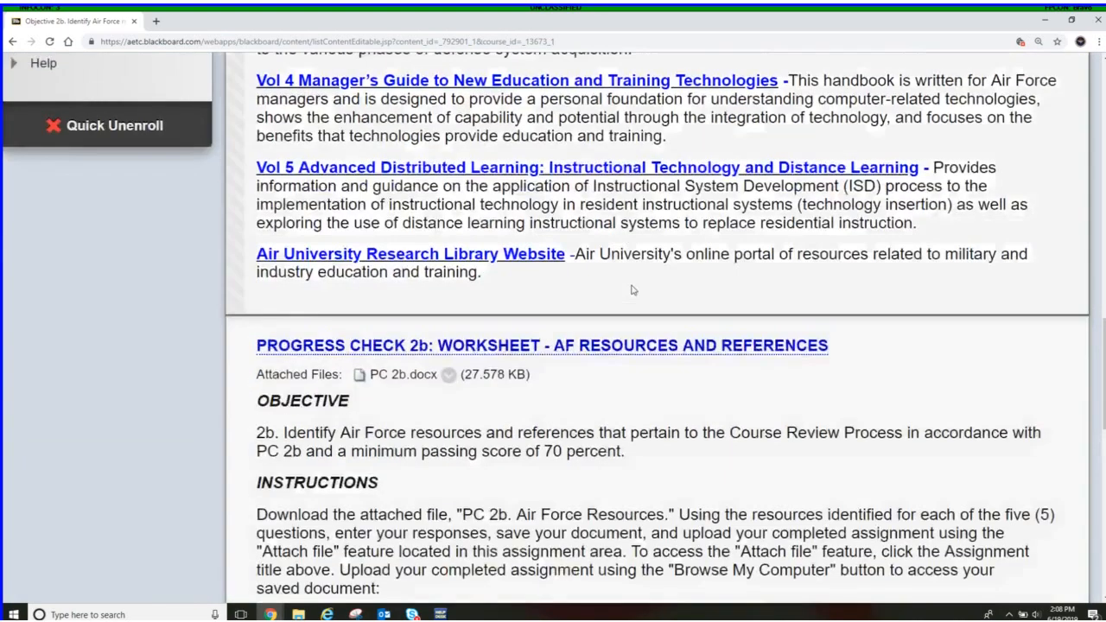
scroll(632, 291, "up", 9)
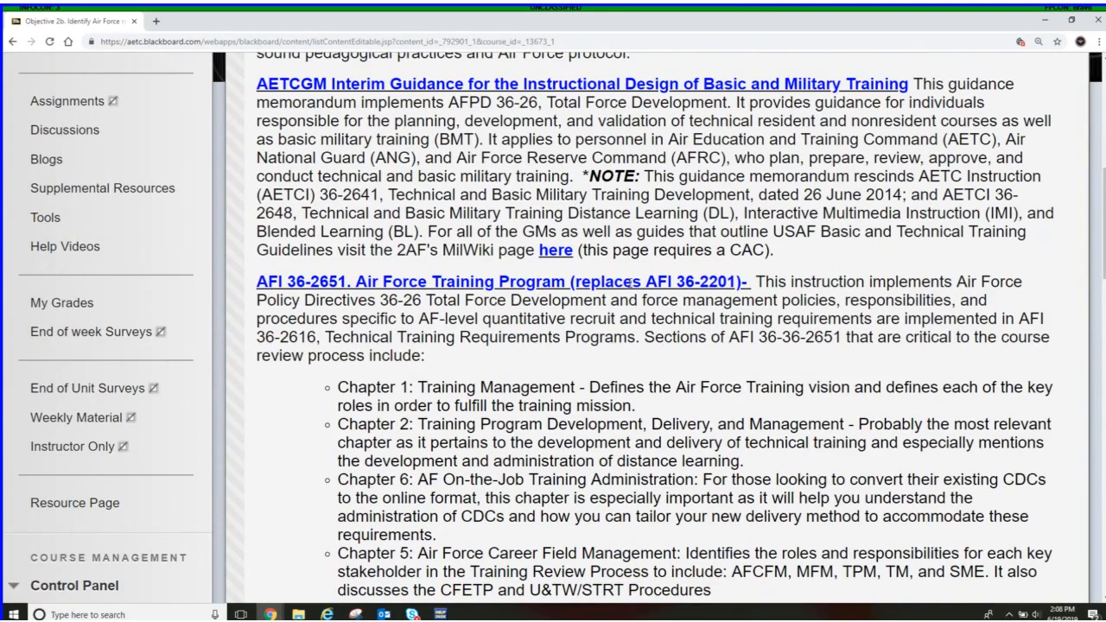
Switch from the current course to the recently visited MASTER_IDOL Course
scroll(634, 281, "up", 6)
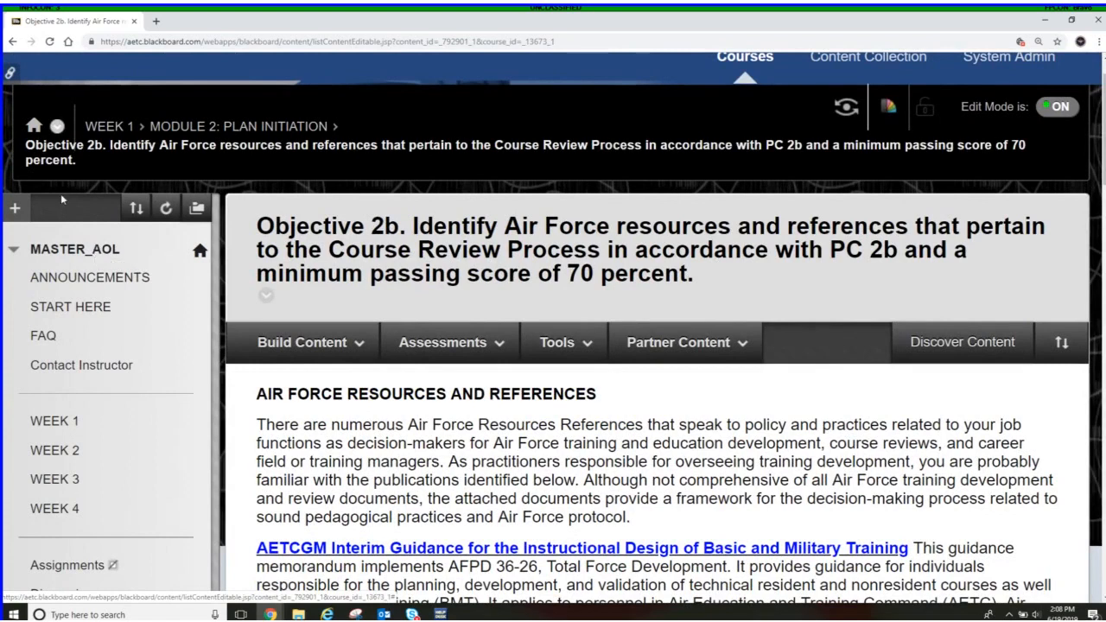
left_click(57, 127)
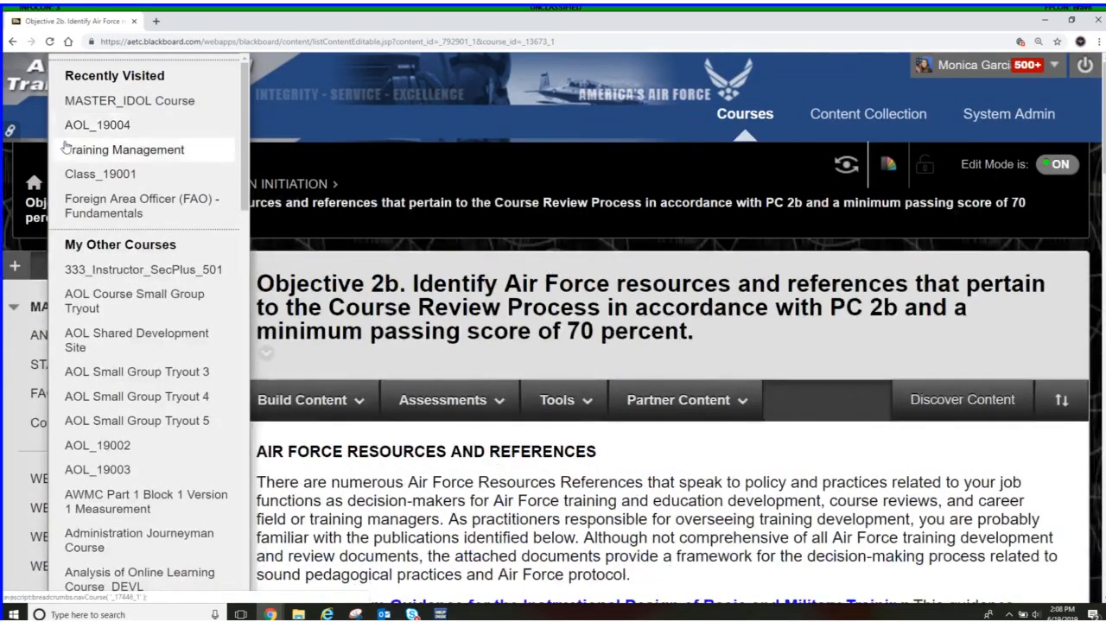
left_click(80, 105)
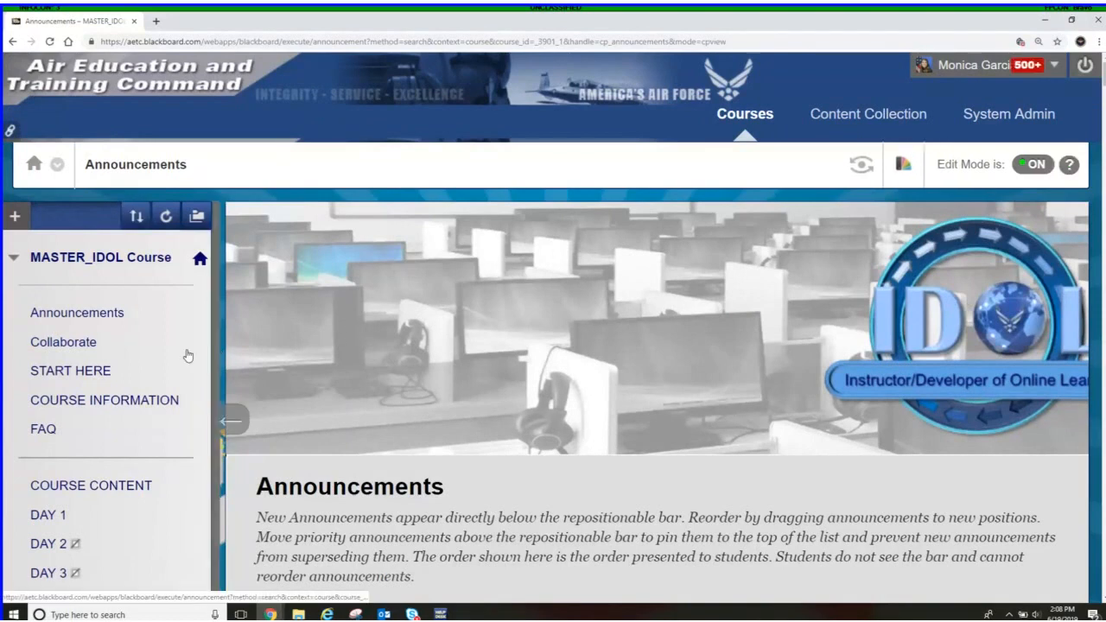
Open the DAY 2 content area and look over its overview table of required assignments
scroll(185, 355, "down", 2)
scroll(185, 355, "down", 4)
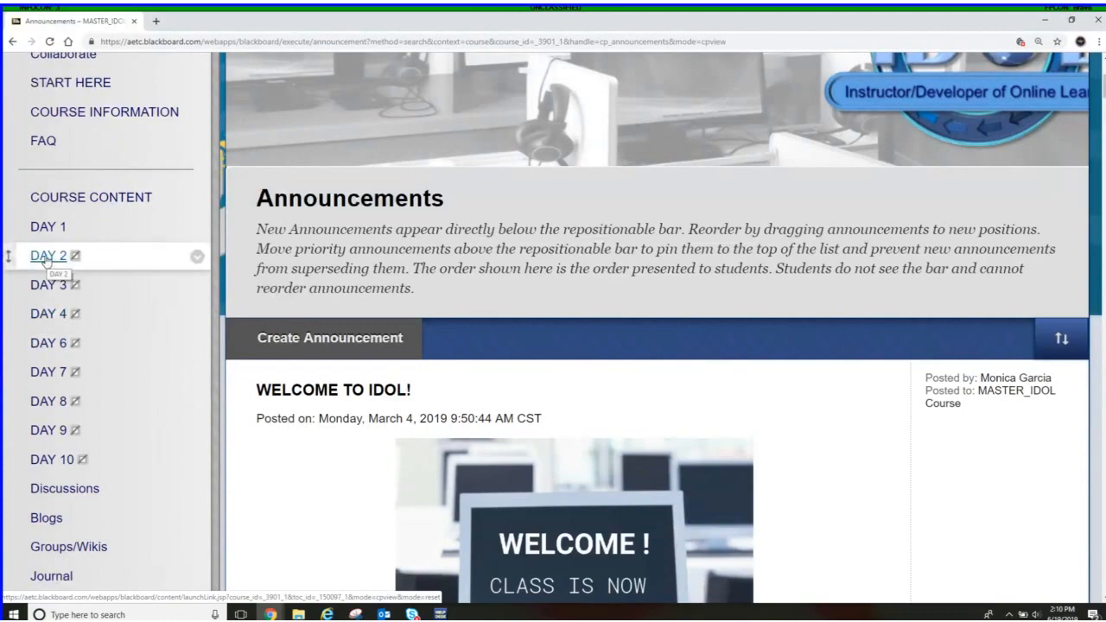
left_click(91, 262)
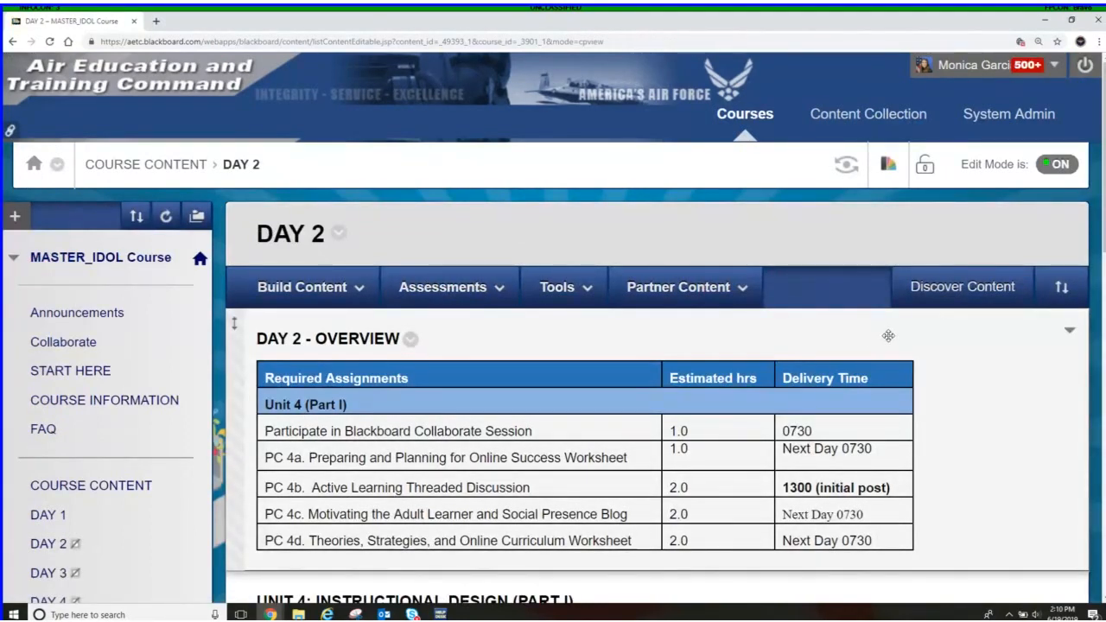
scroll(888, 336, "down", 4)
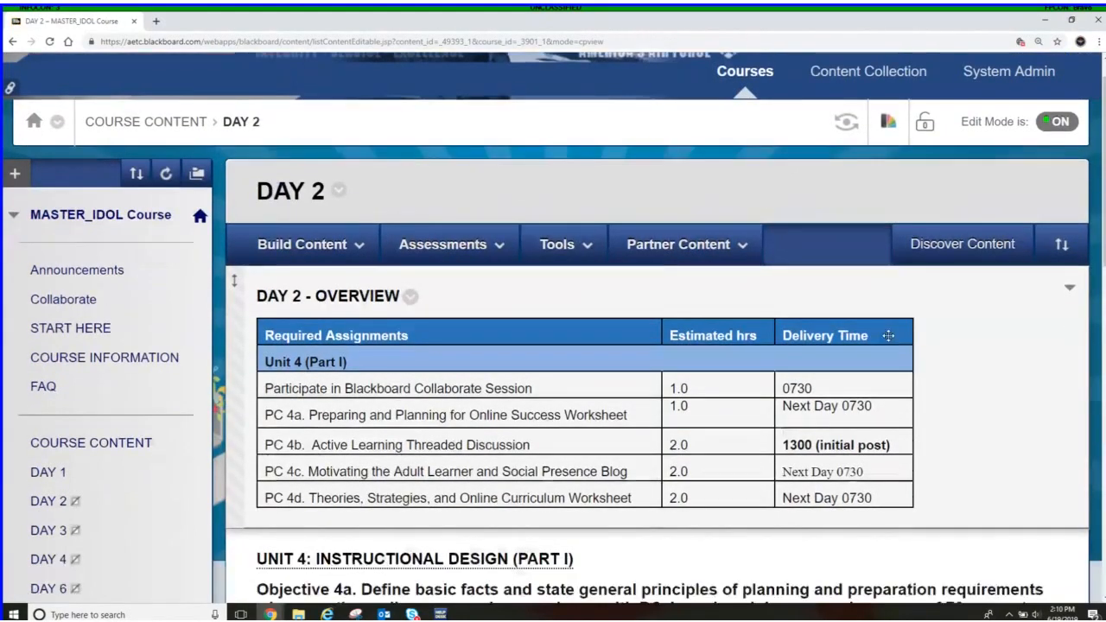
scroll(982, 261, "up", 5)
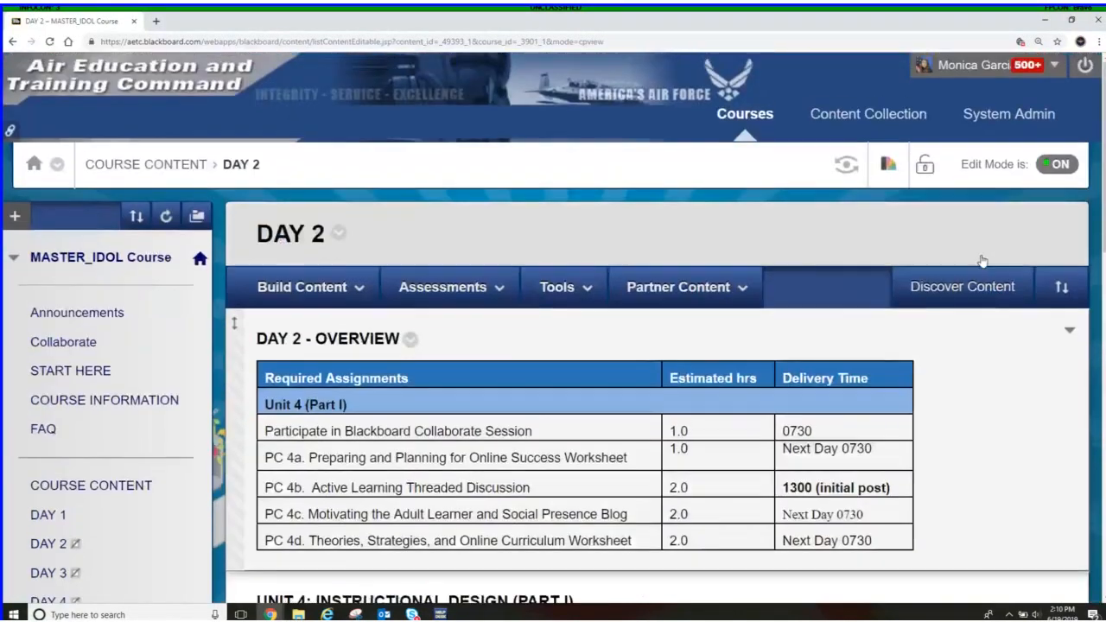
Turn Edit Mode off and review the DAY 2 overview and the Unit 4 objectives in student view
left_click(1059, 165)
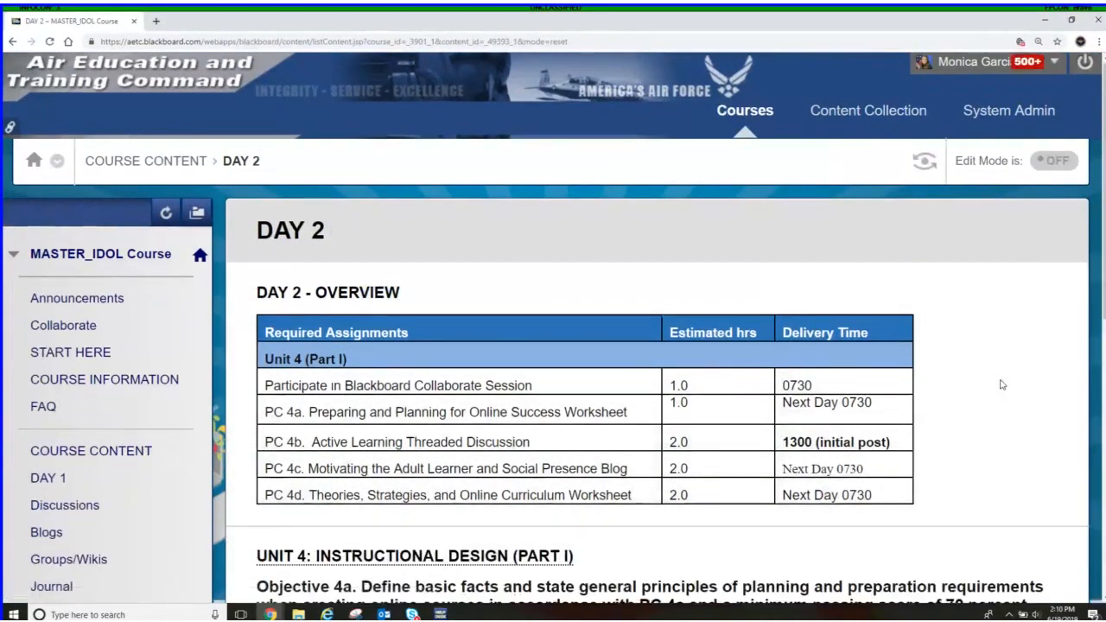
scroll(1003, 387, "down", 2)
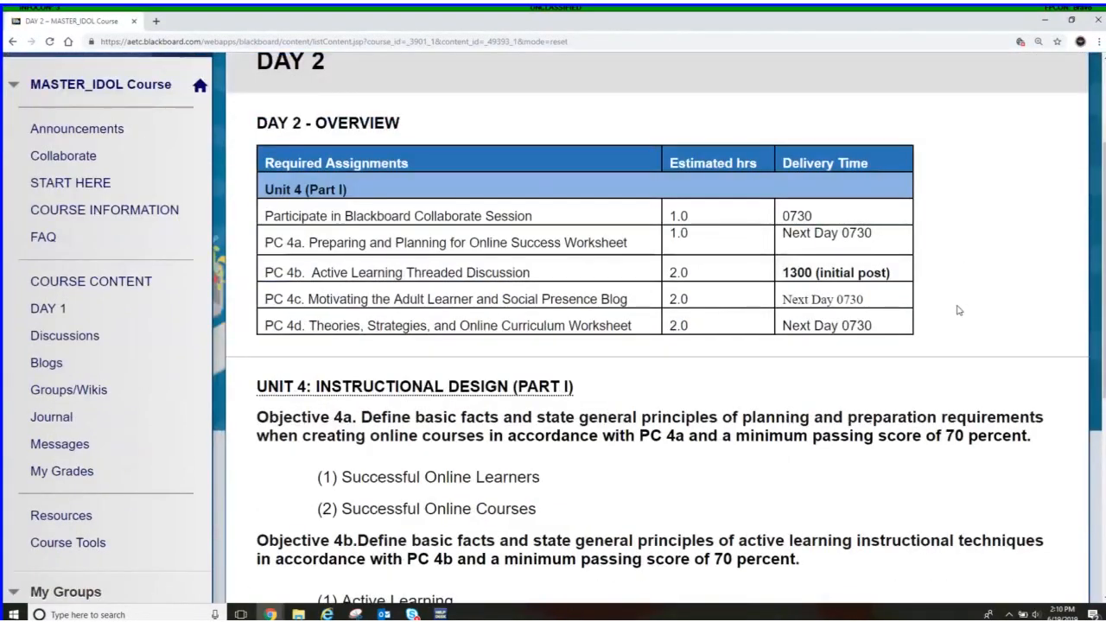
scroll(960, 313, "down", 1)
scroll(951, 304, "down", 1)
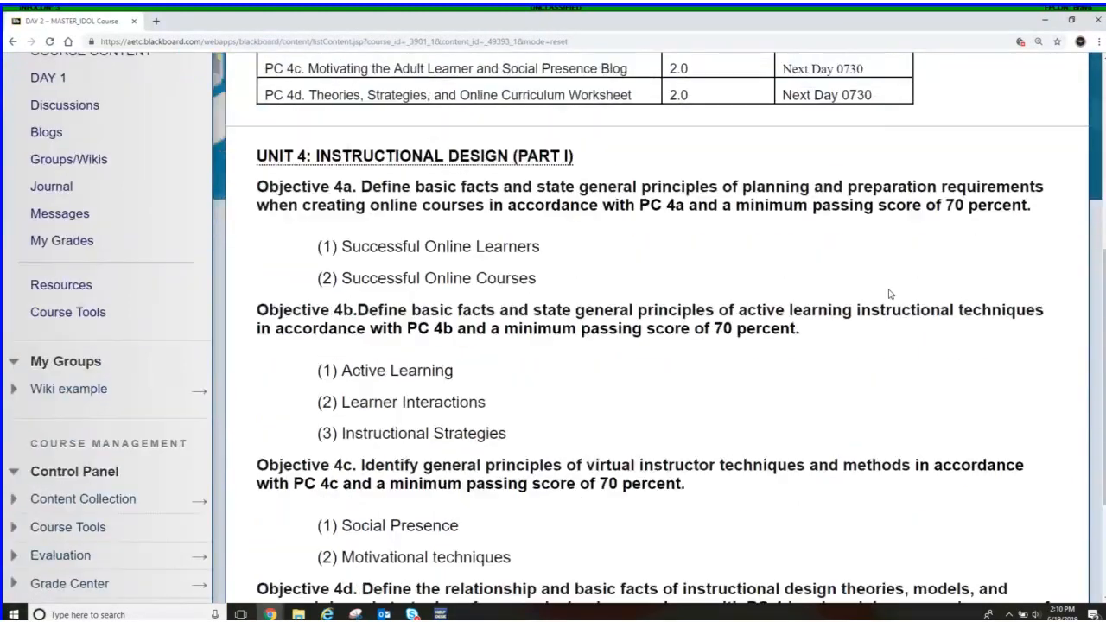
scroll(741, 301, "down", 1)
scroll(741, 301, "down", 2)
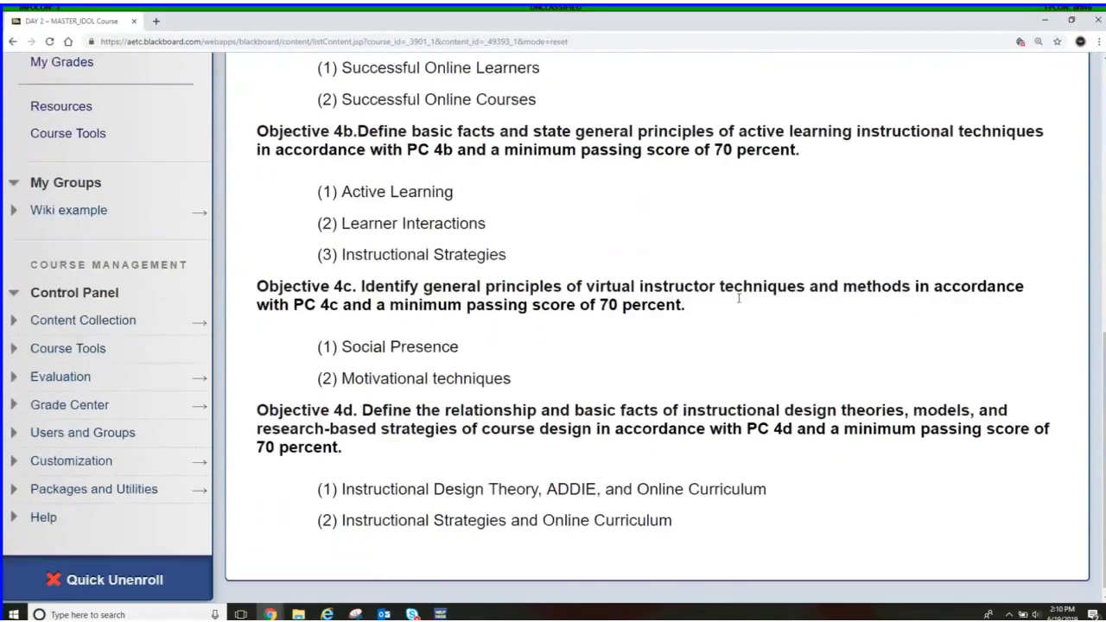
Open the UNIT 4: INSTRUCTIONAL DESIGN (PART I) learning module and look through its table of contents
scroll(735, 301, "up", 3)
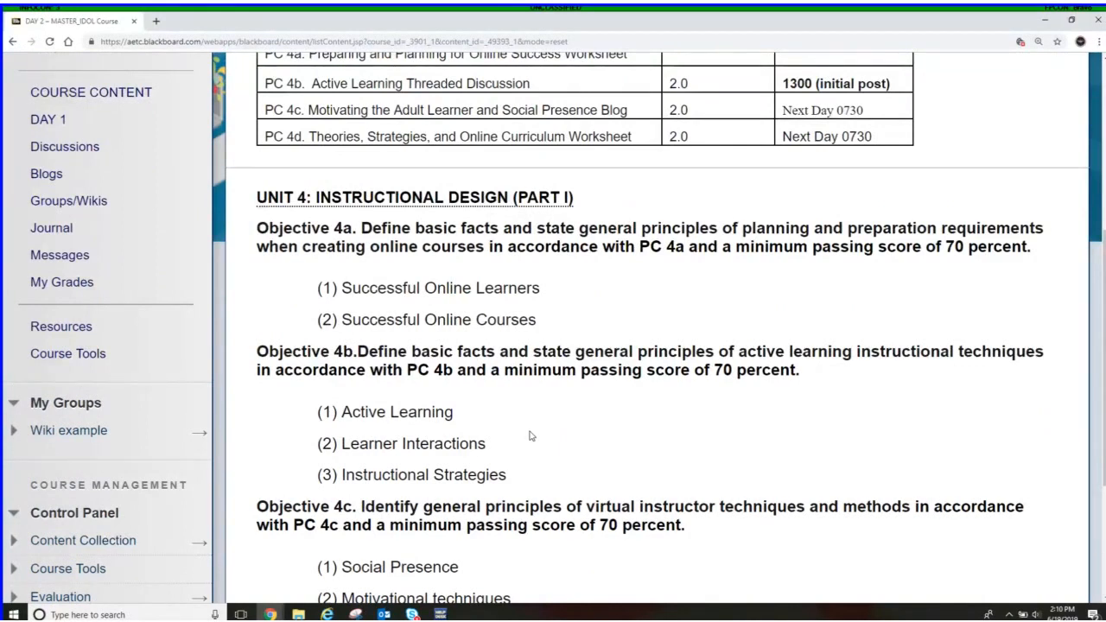
left_click(441, 199)
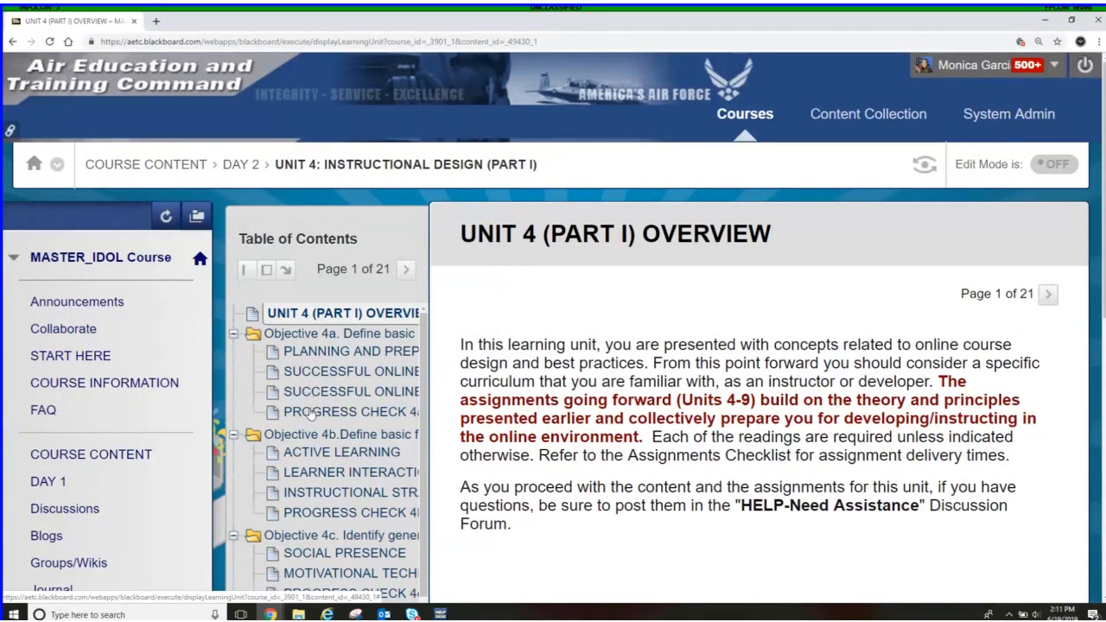
scroll(309, 414, "down", 1)
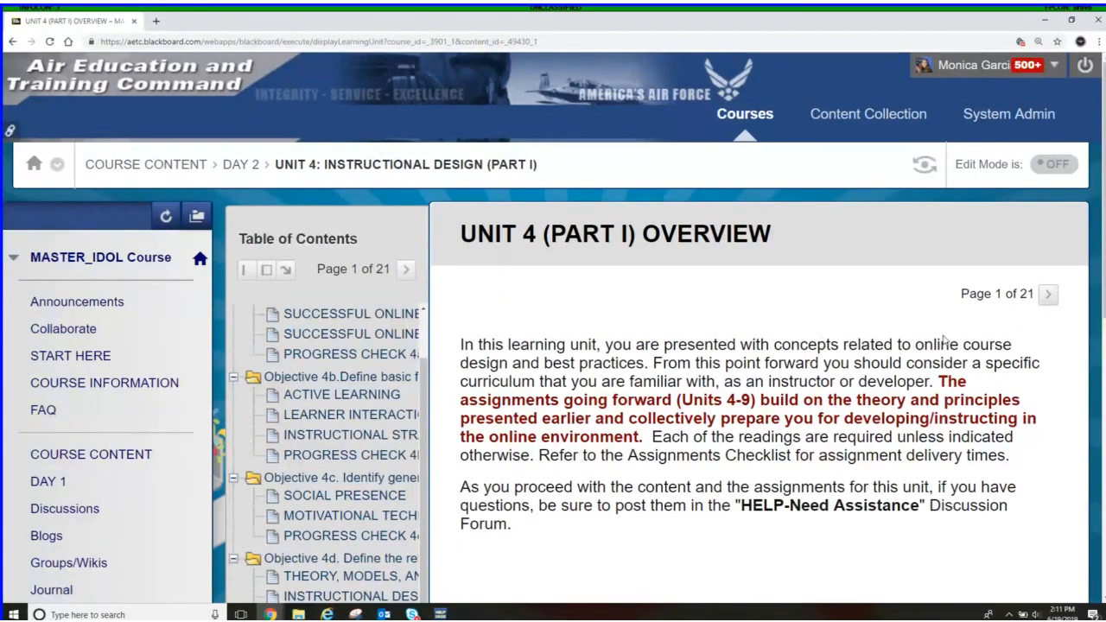